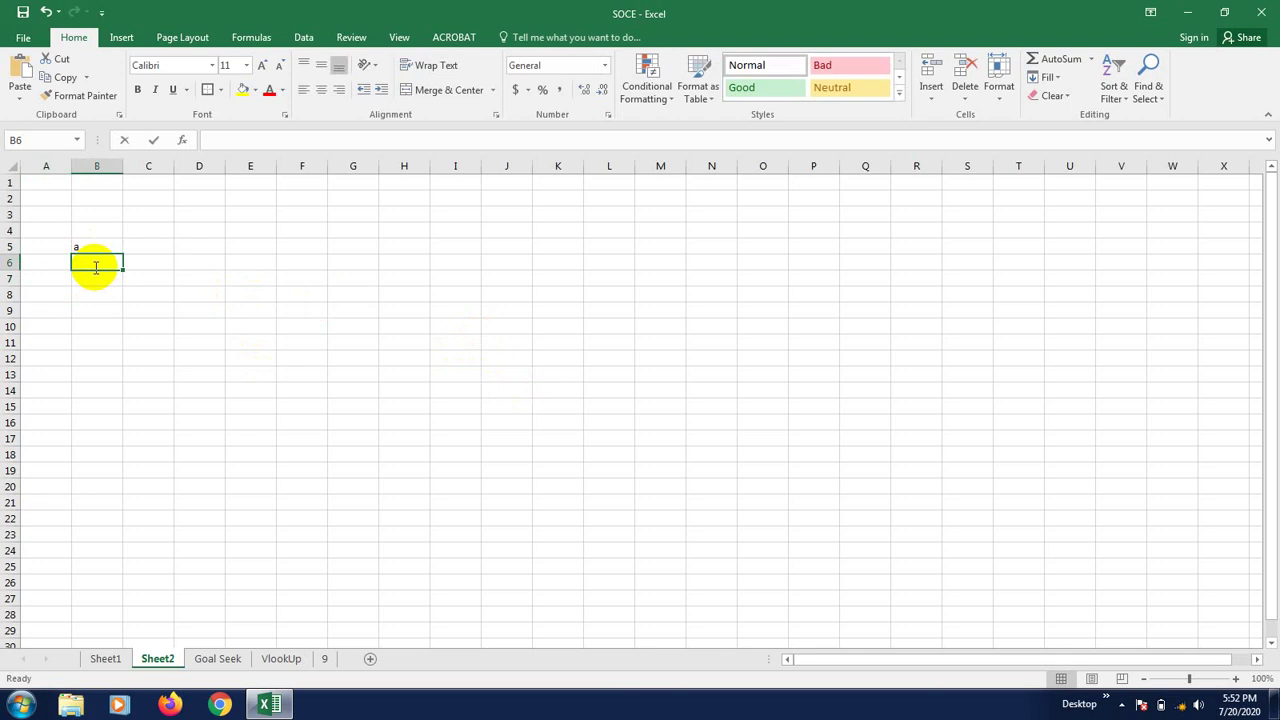
Step: Enter the letters b, c, d, e, d and g down cells B6 to B11, one per cell
text(b)
click(98, 279)
text(c)
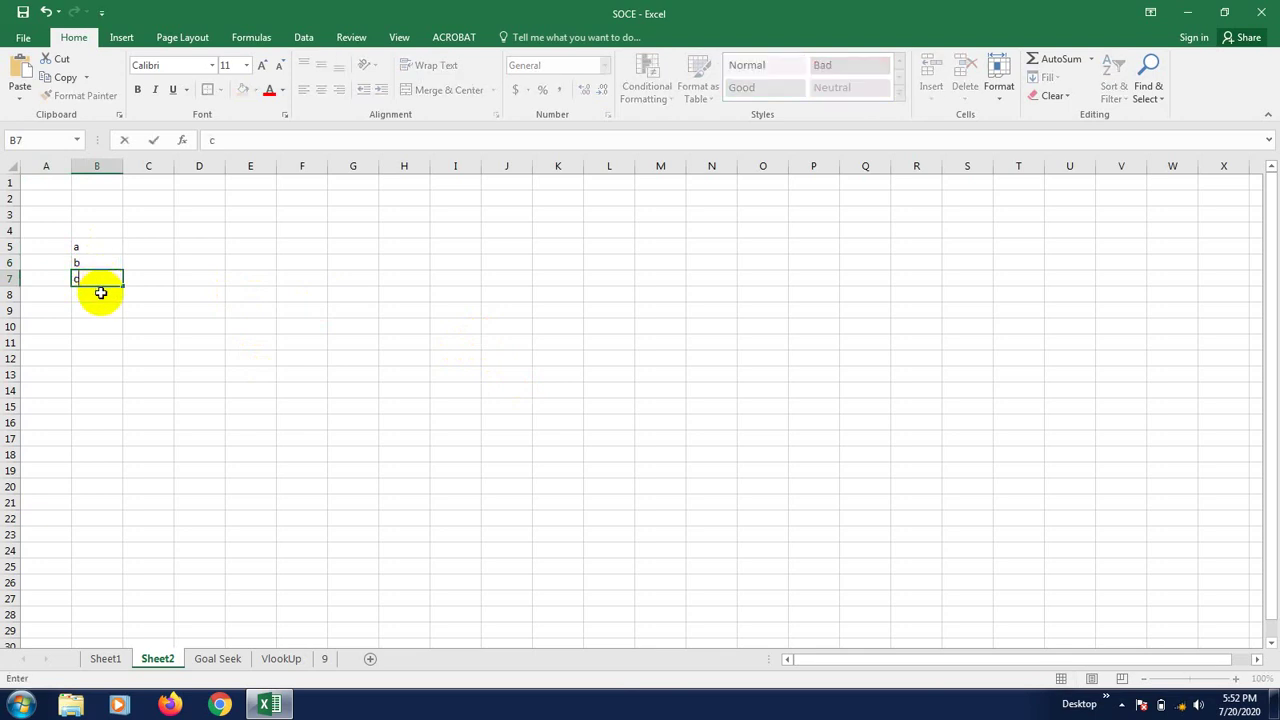
click(101, 293)
text(d)
click(103, 308)
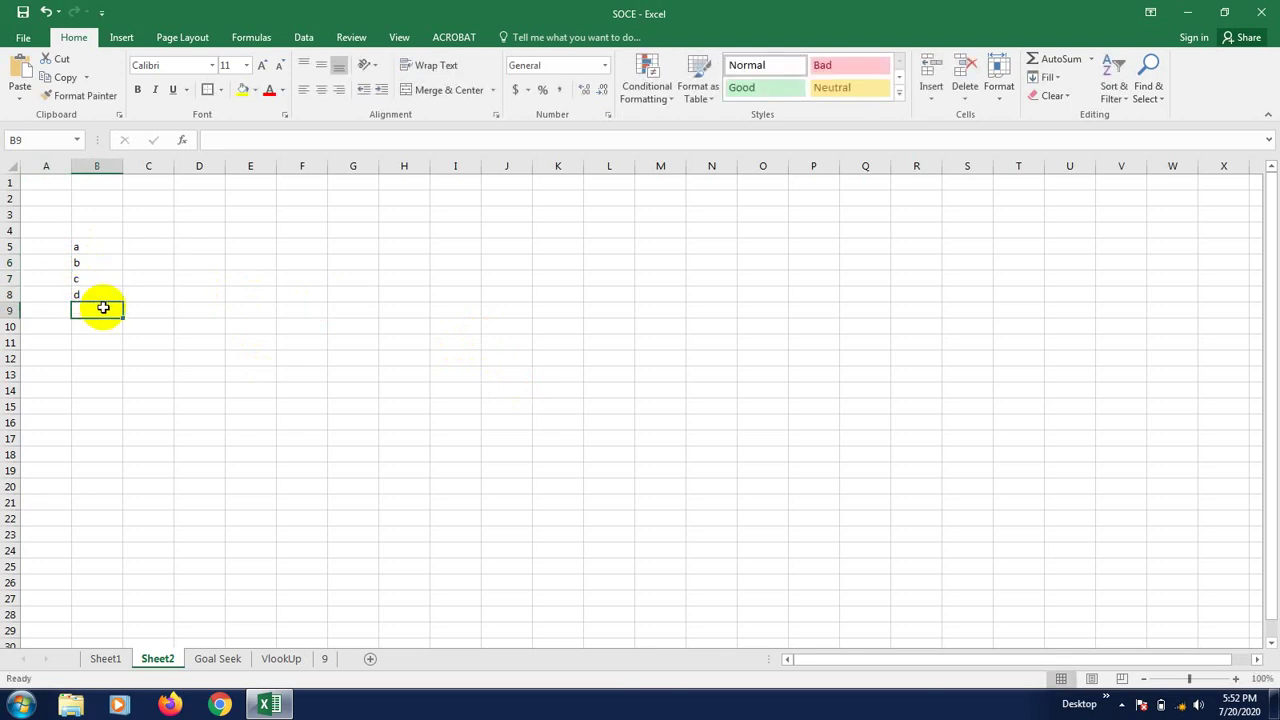
text(e)
click(103, 322)
text(d)
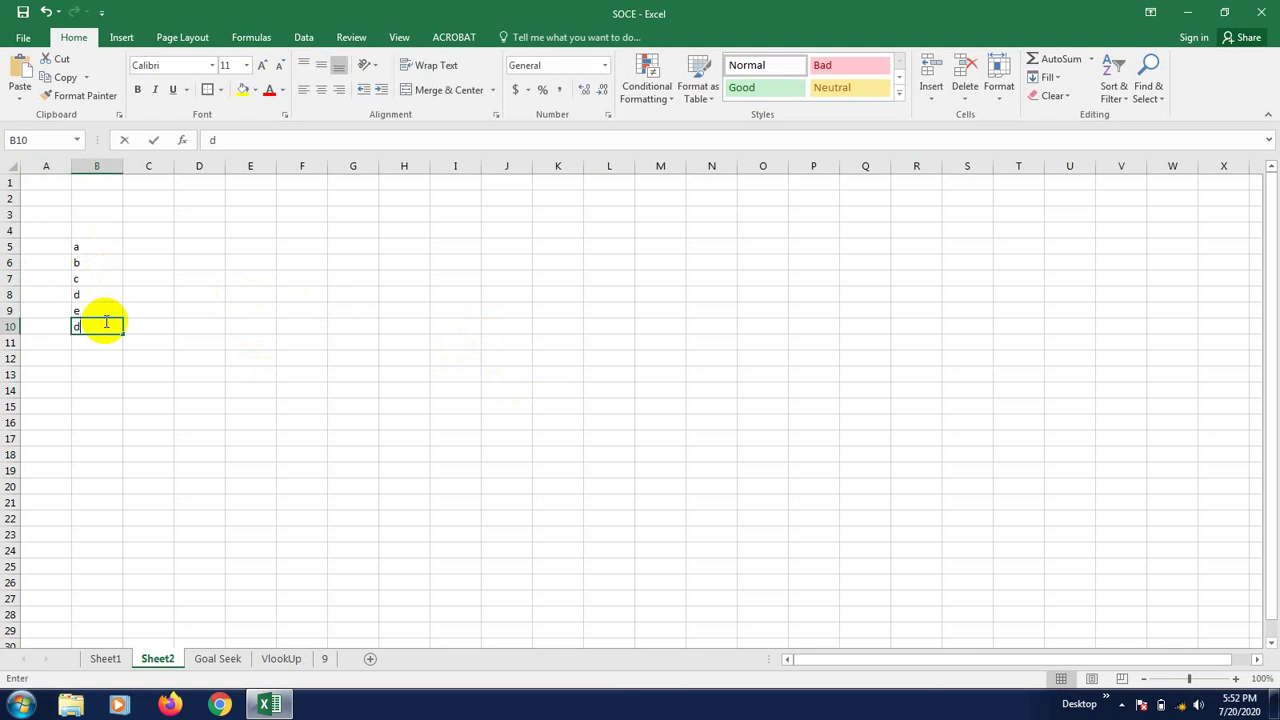
click(103, 340)
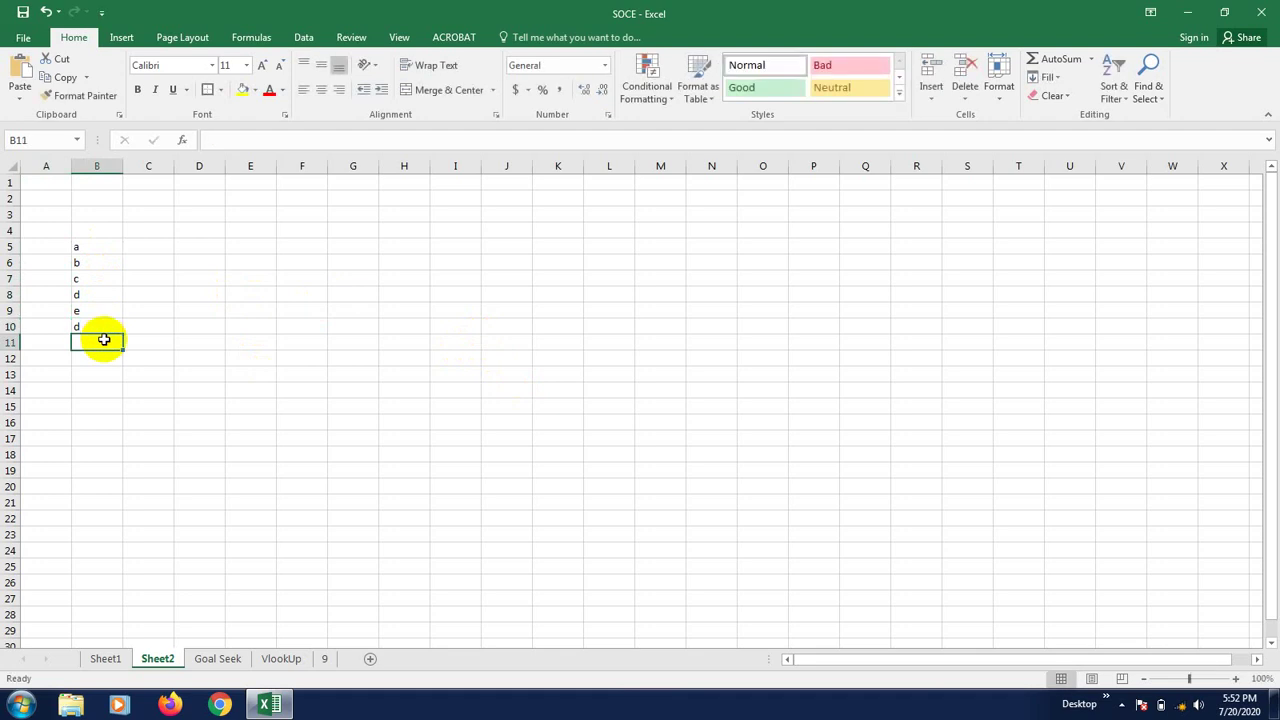
text(g)
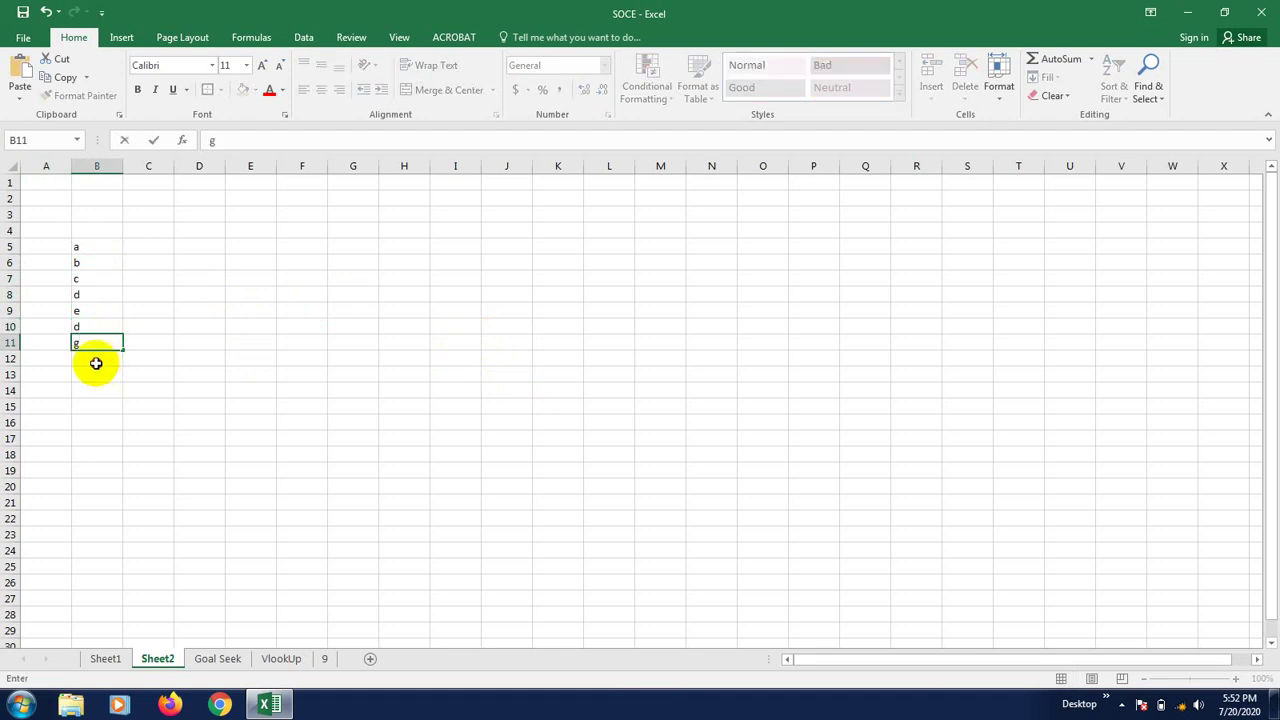
Step: Continue the letter list with h, i, j, k and l in cells B12 to B16
click(96, 363)
text(h)
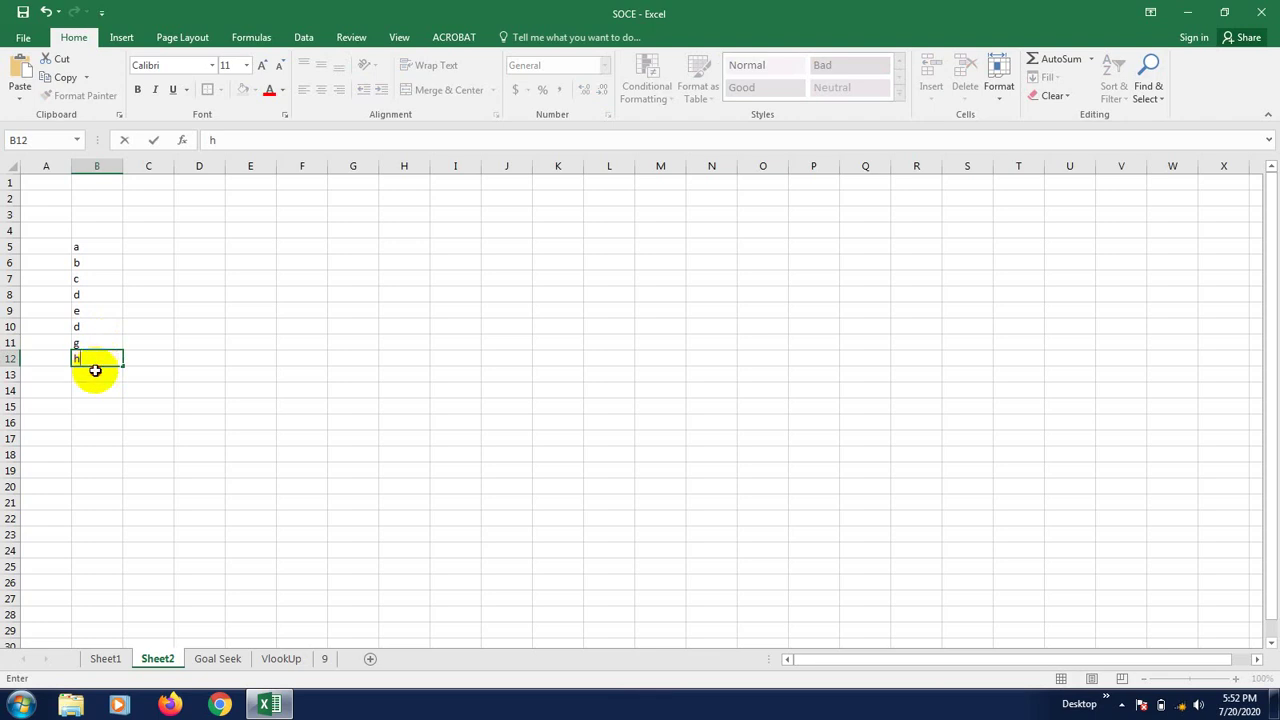
click(95, 372)
text(i)
click(96, 390)
text(j)
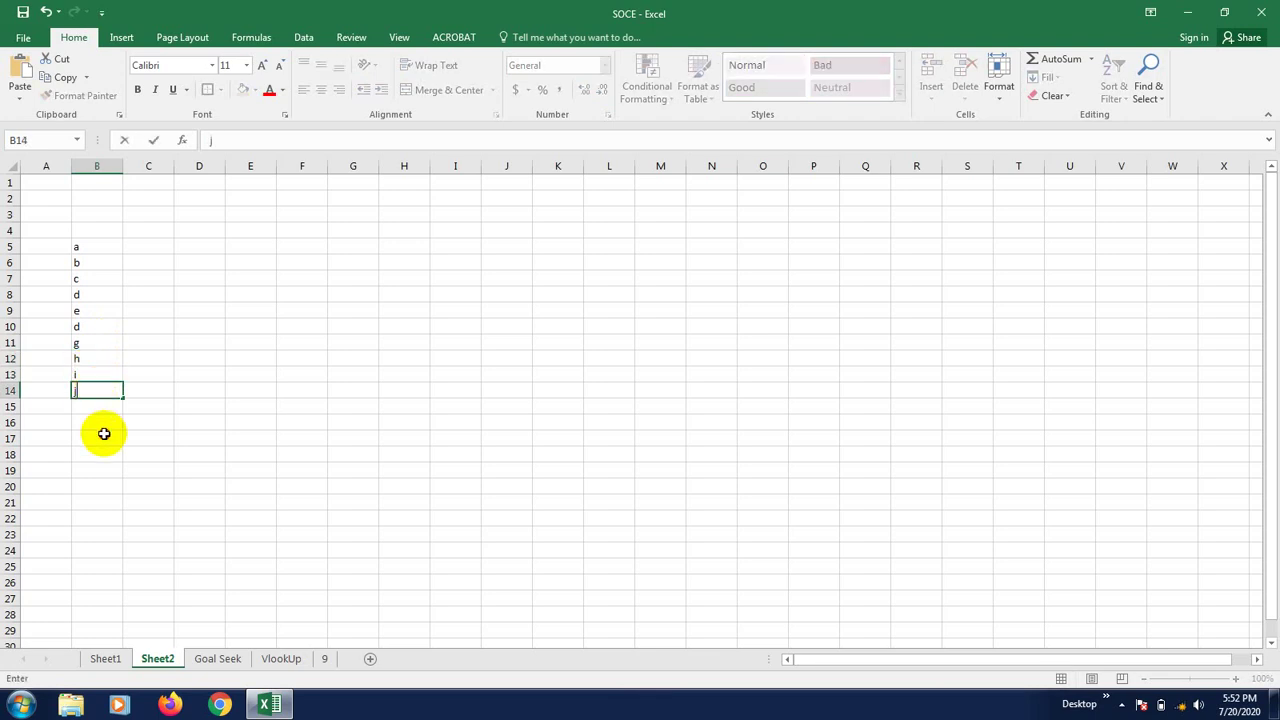
click(101, 436)
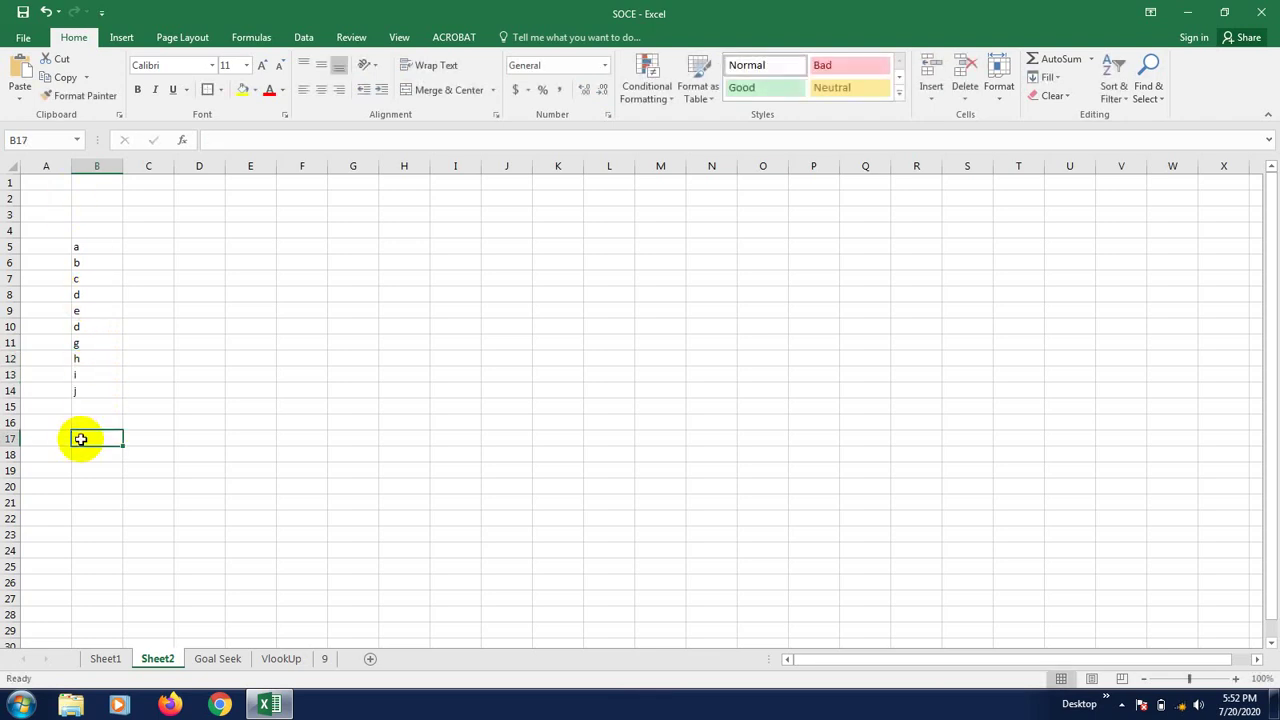
click(94, 409)
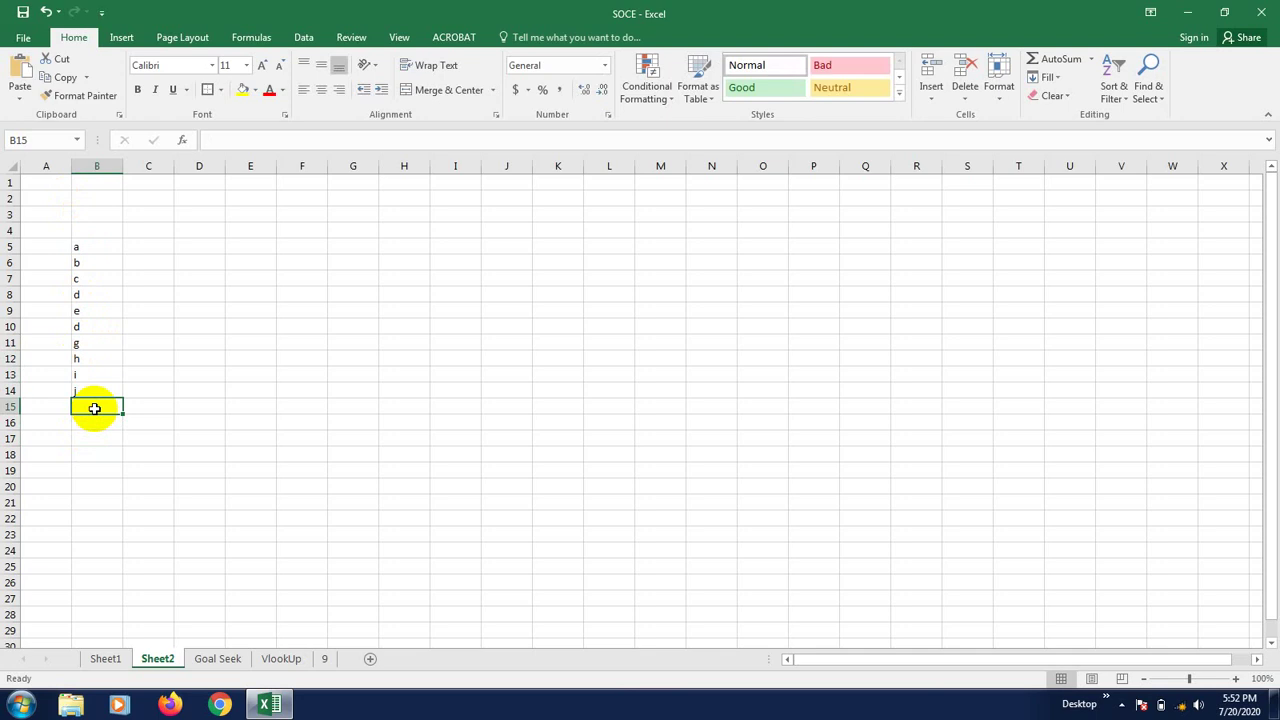
text(k)
click(91, 423)
text(l)
click(103, 466)
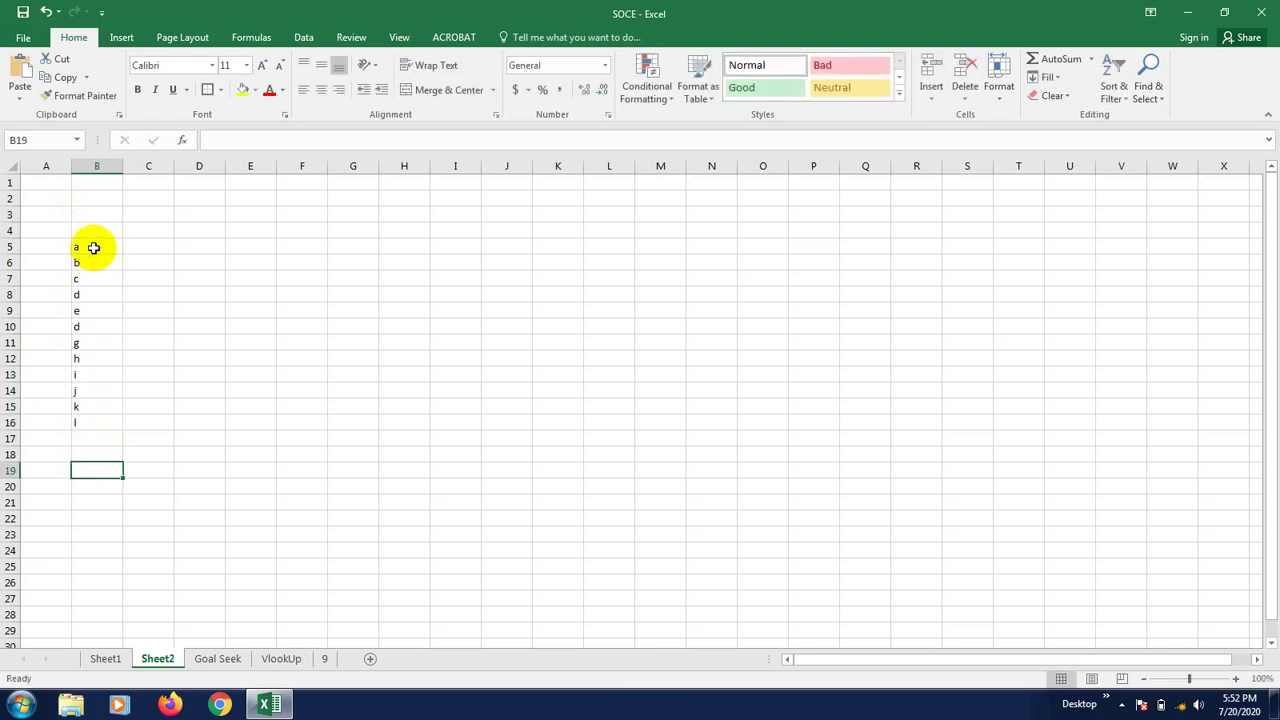
Step: Add the column headers "Name" in B4 and "Cost" in C4 above the list
click(88, 230)
text(Name)
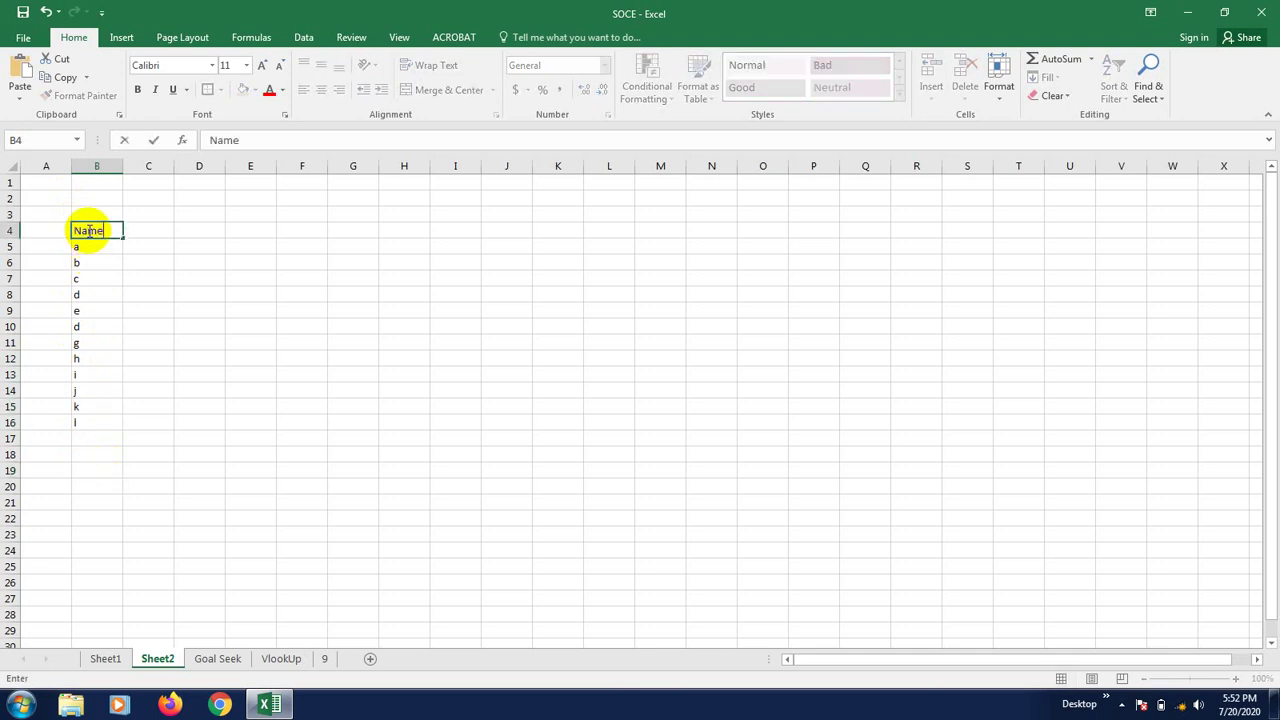
click(106, 500)
click(155, 231)
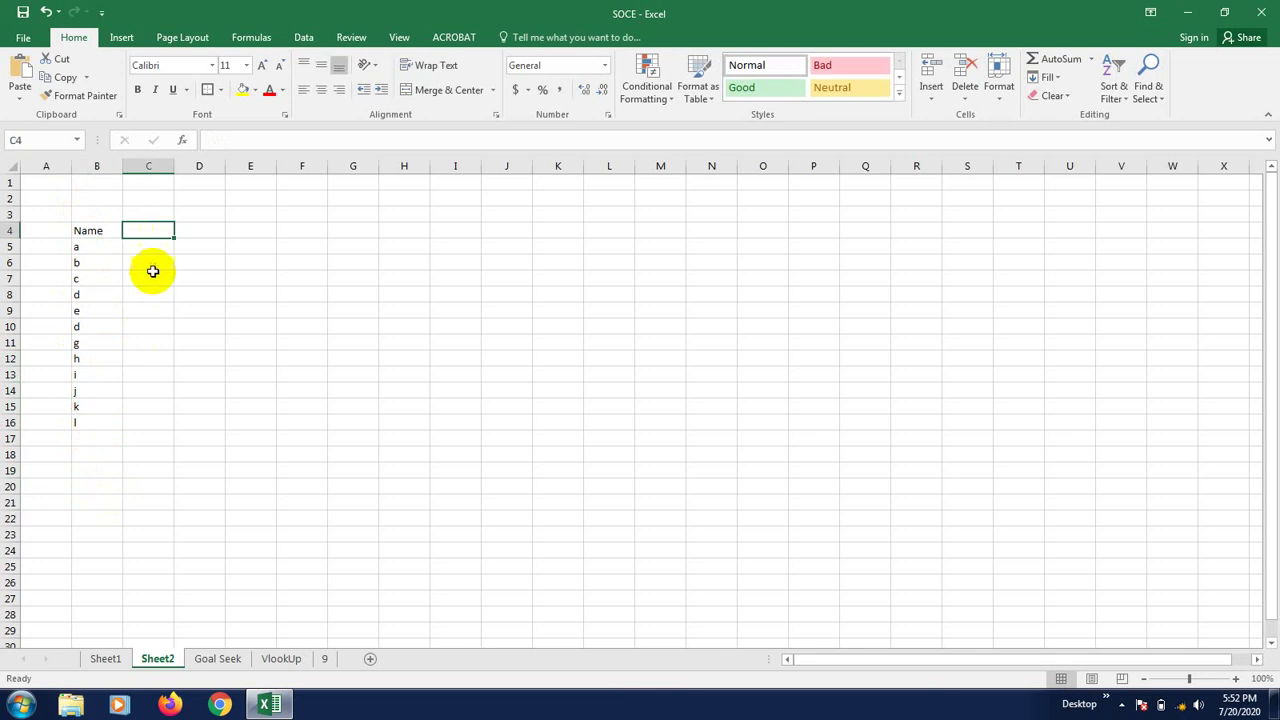
click(150, 279)
click(154, 234)
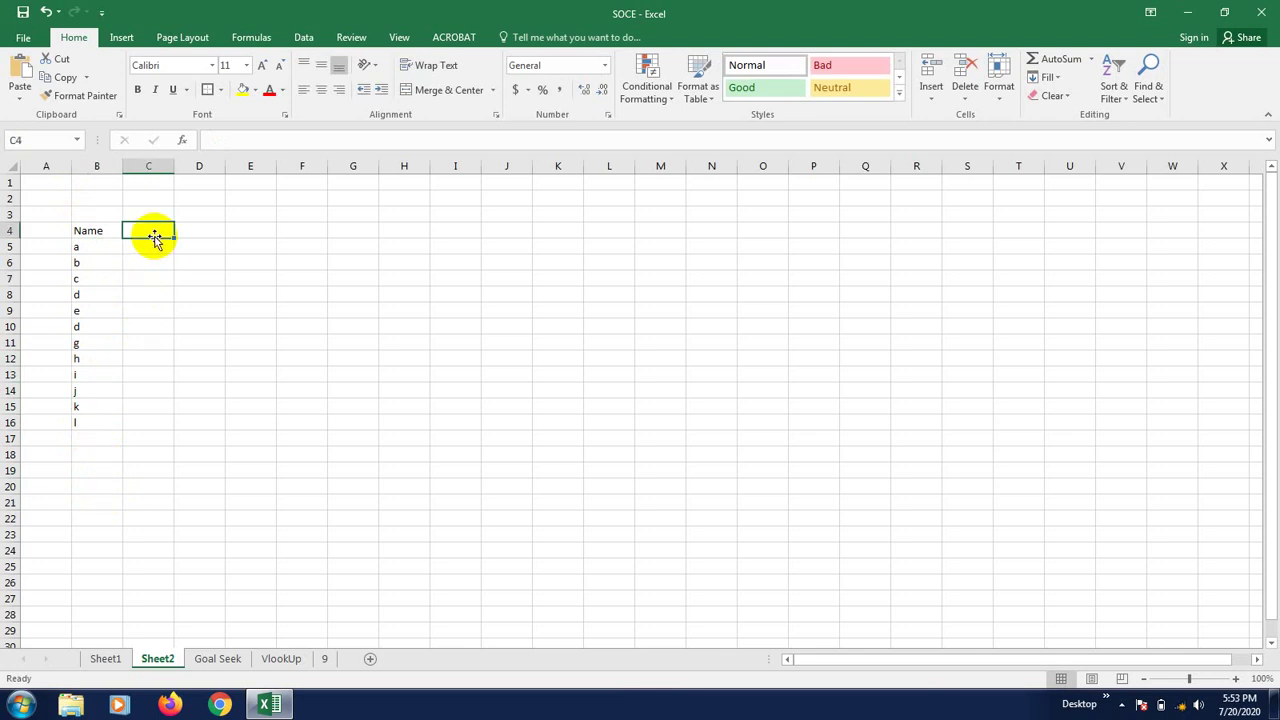
text(Cost)
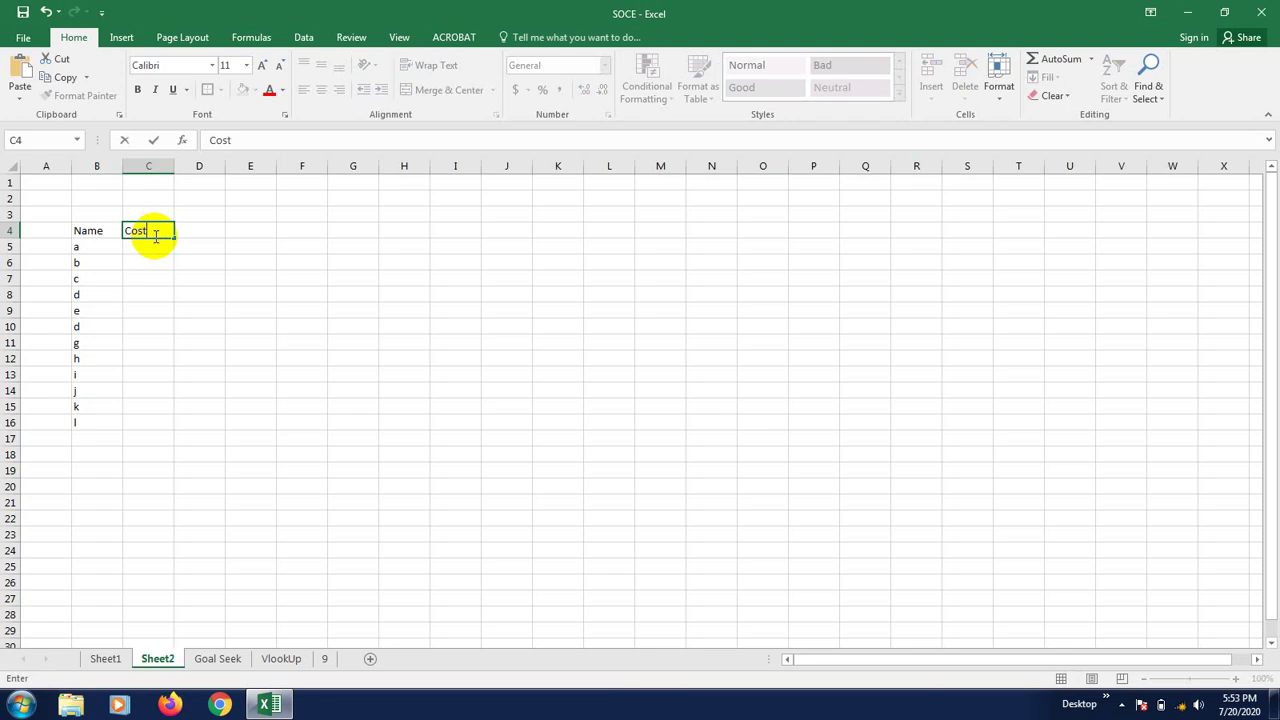
click(154, 280)
Step: Enter 102 in cell C5 as the cost of item a
click(149, 241)
click(150, 261)
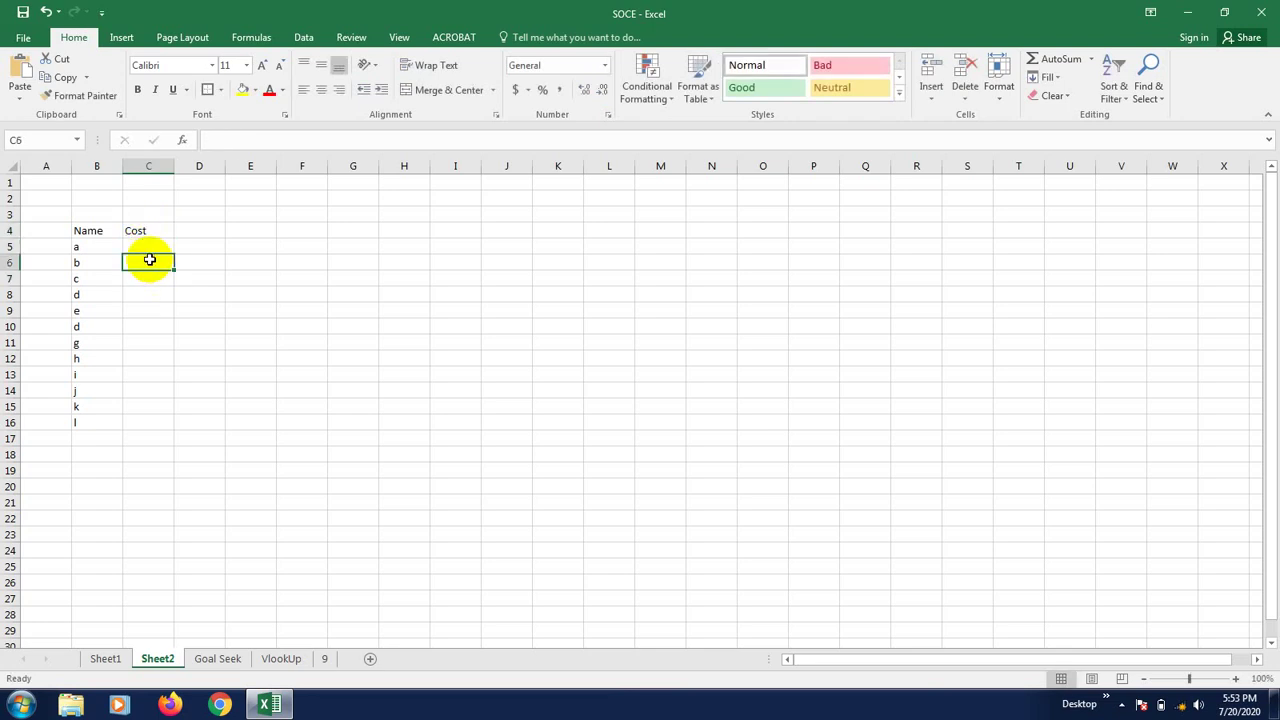
click(148, 245)
text(102)
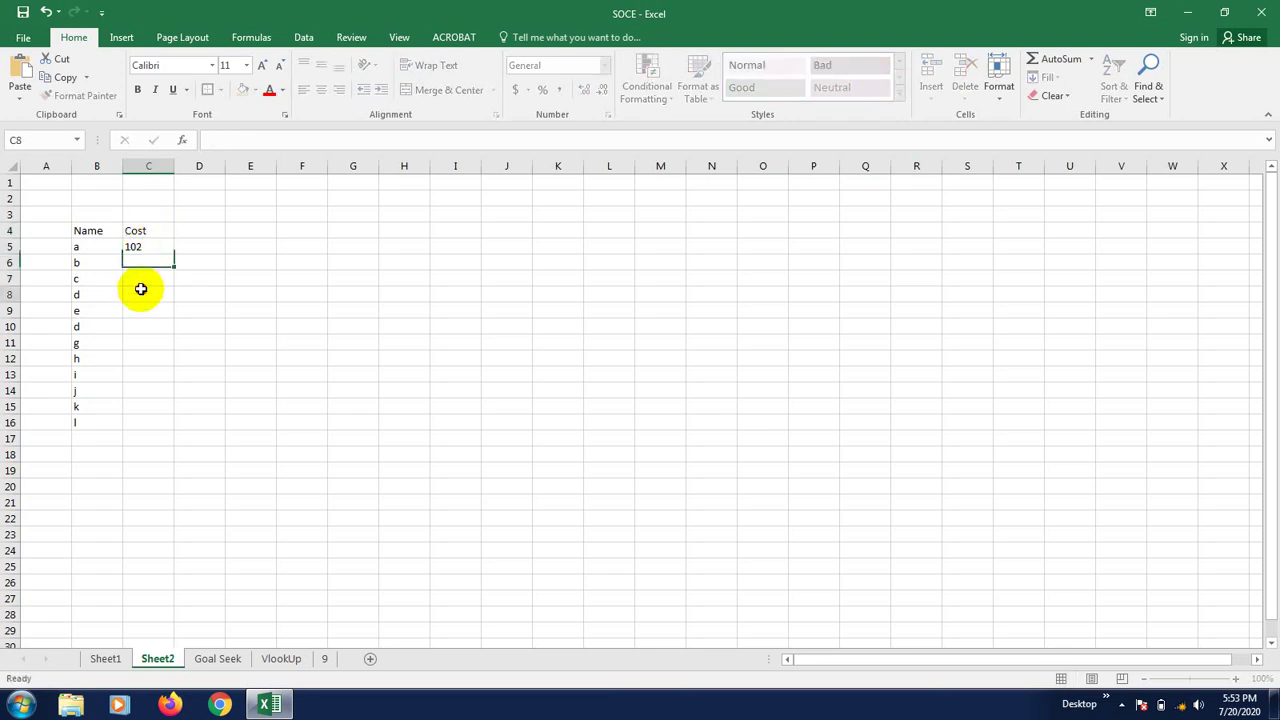
click(140, 290)
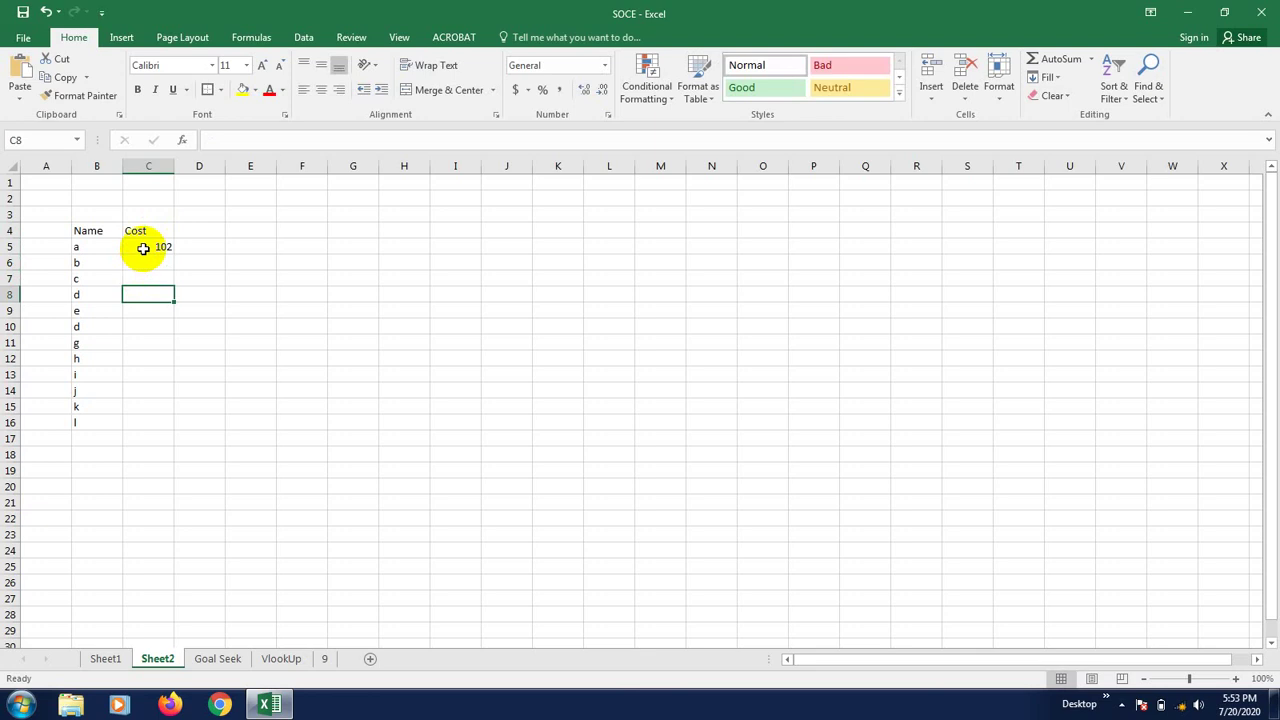
Step: Enter 103 in C6 and fill the cost series from C5:C6 down to C15
click(150, 249)
drag(172, 255, 166, 247)
click(163, 262)
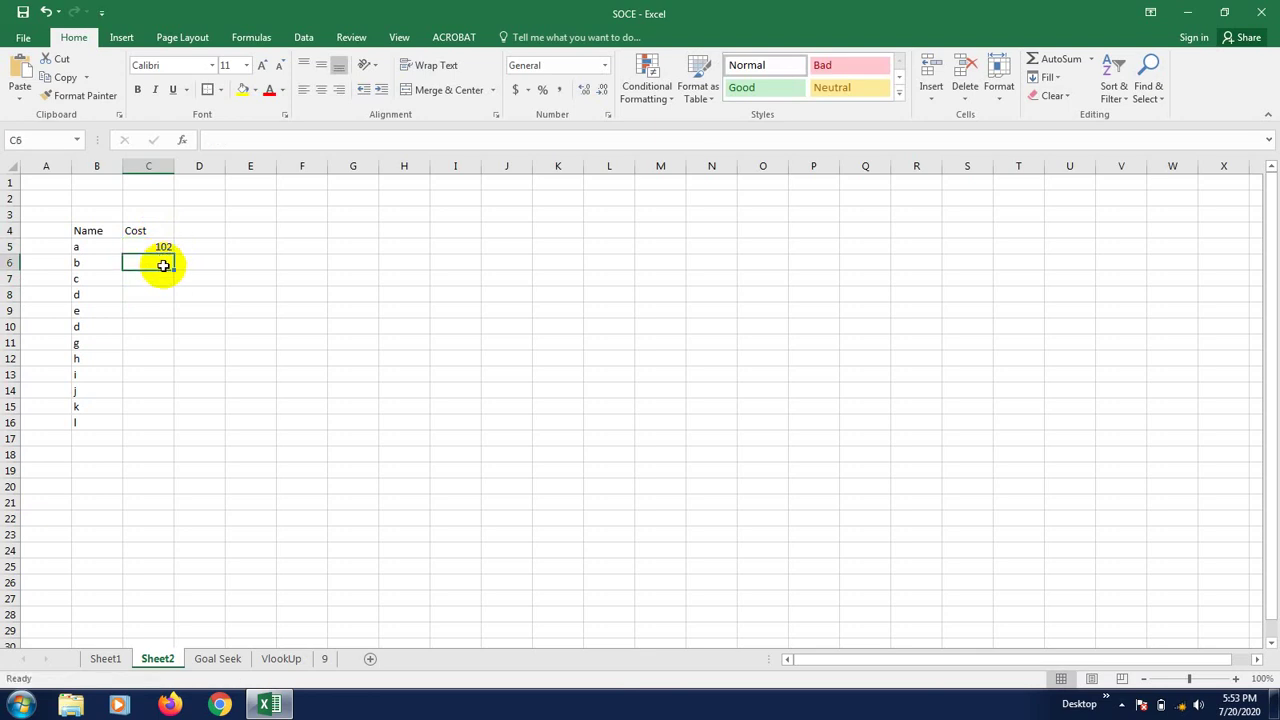
text(1)
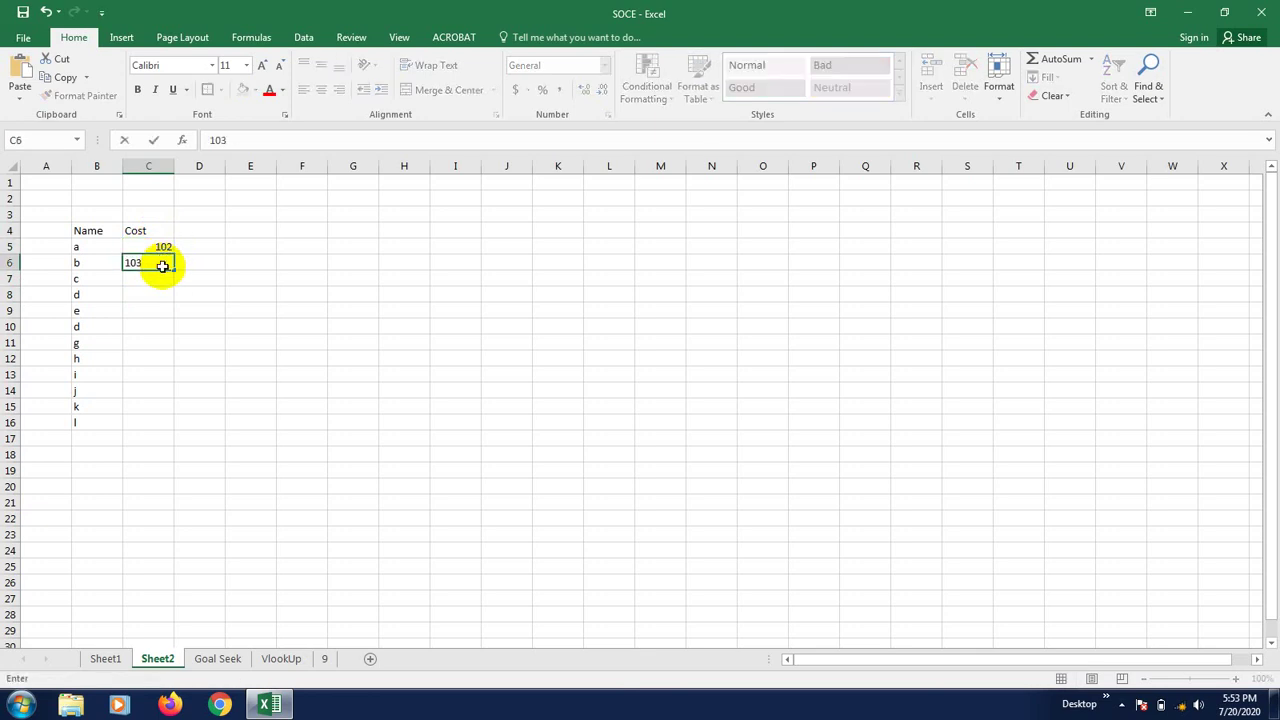
text(03)
key(Return)
drag(163, 248, 157, 416)
click(154, 483)
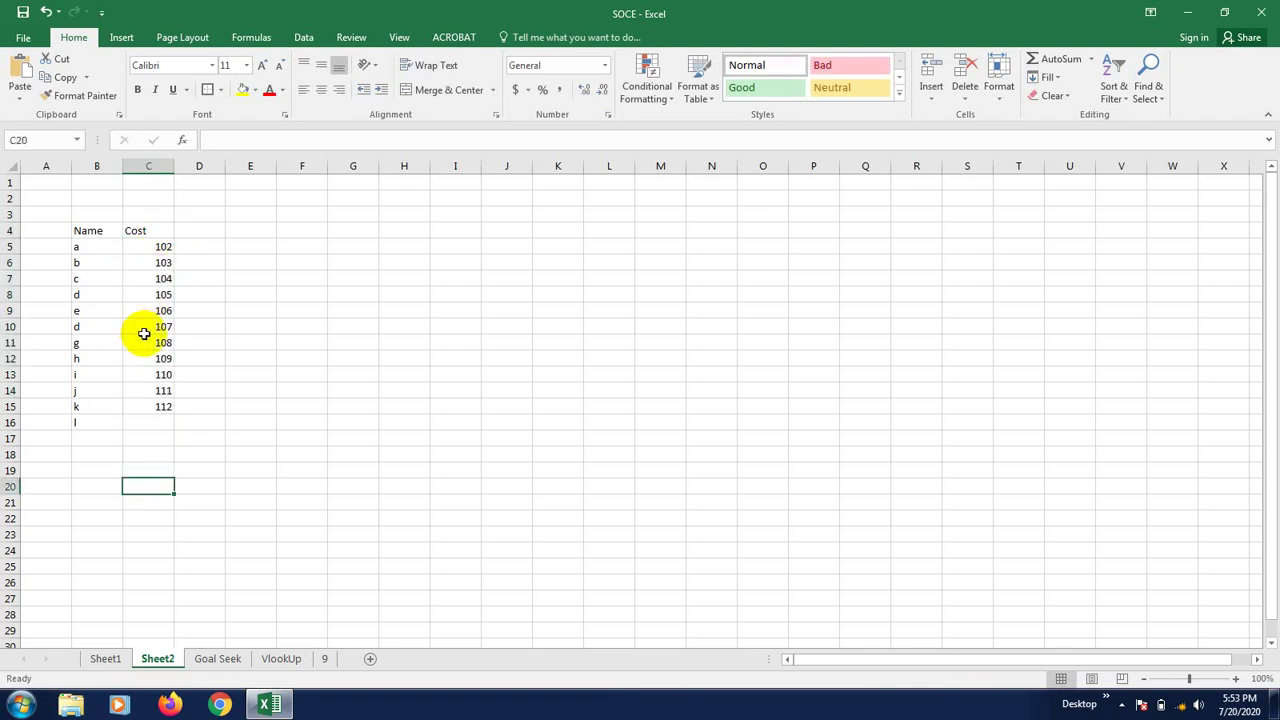
Step: Enter 113 in cell C16 as the cost of item l
click(162, 422)
text(113)
click(194, 486)
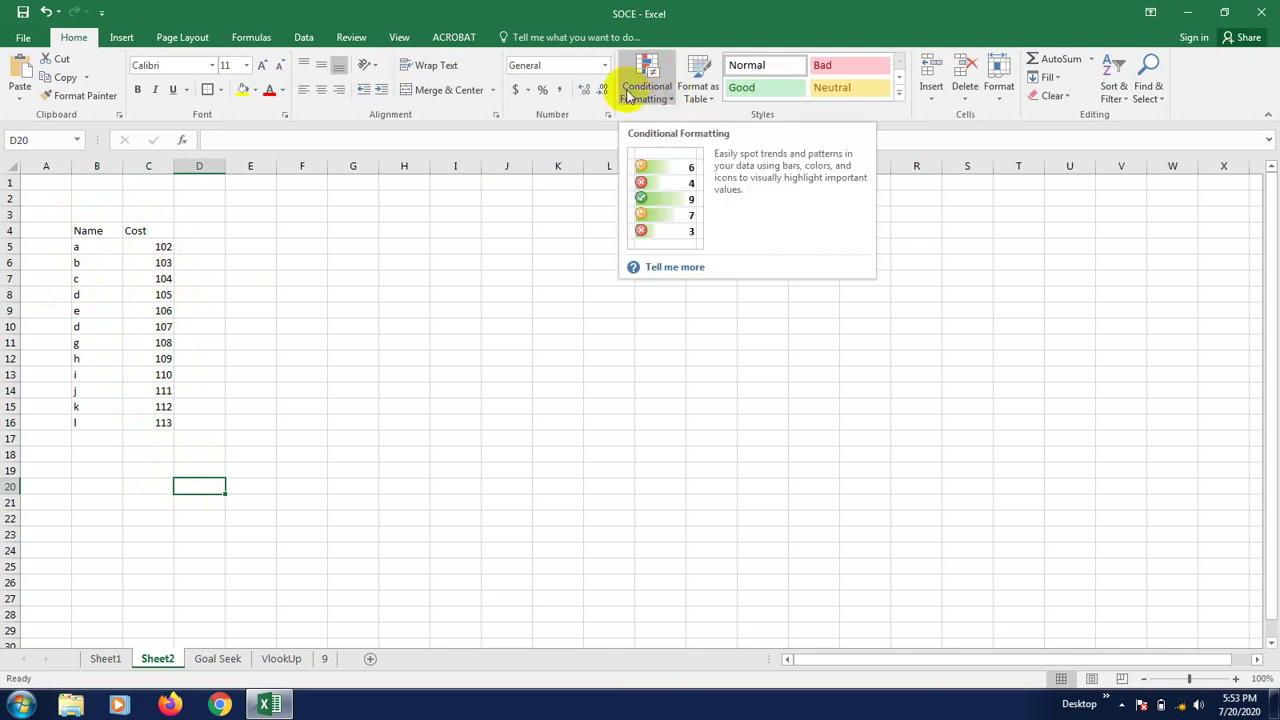
click(669, 106)
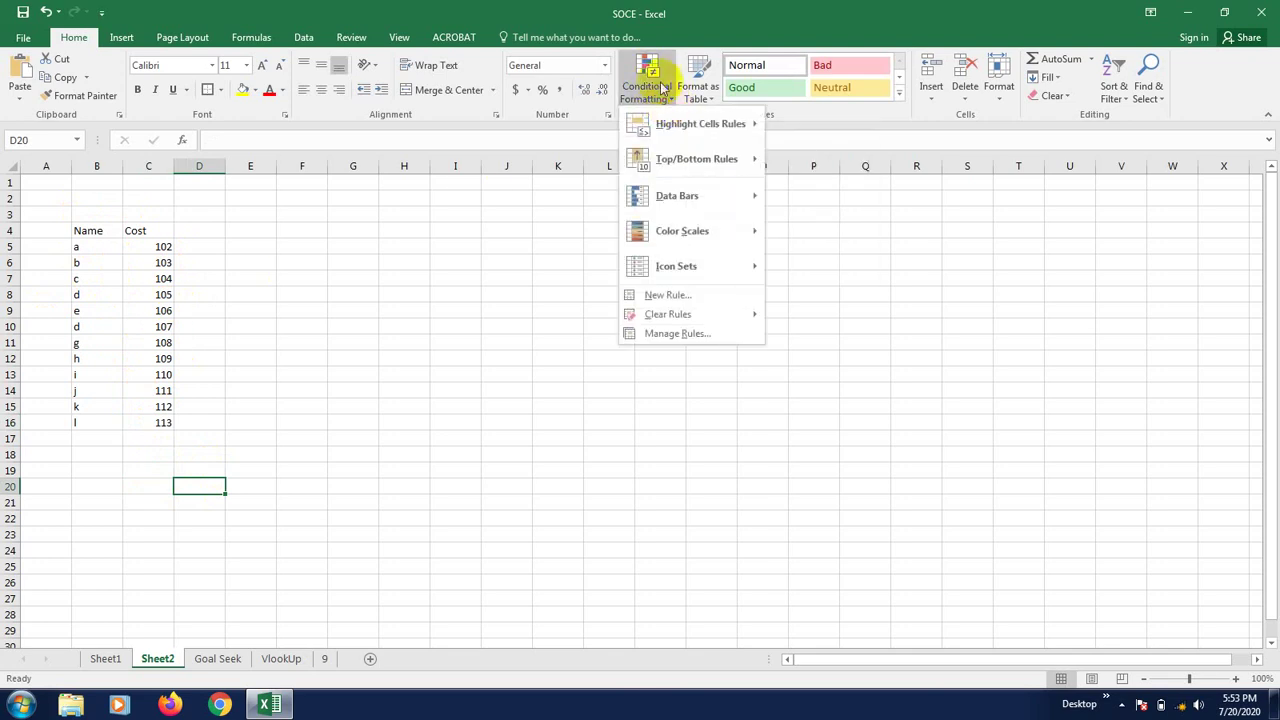
click(424, 270)
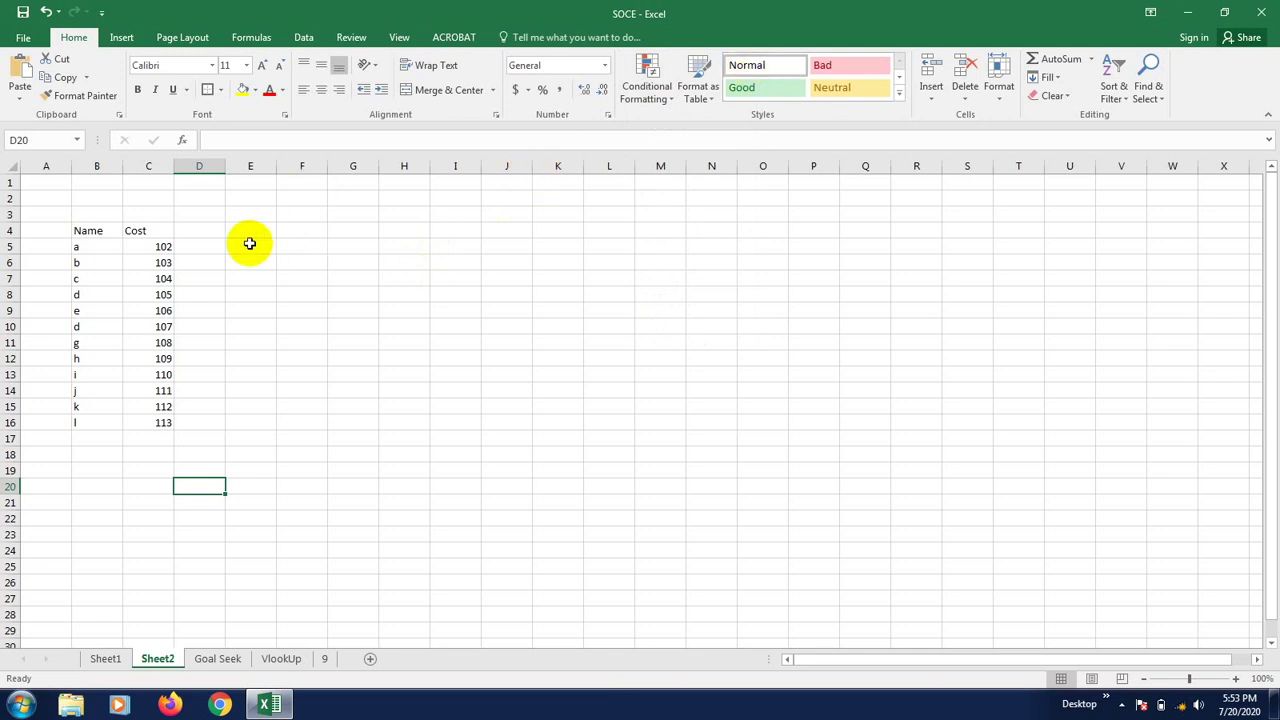
click(147, 250)
drag(147, 250, 164, 424)
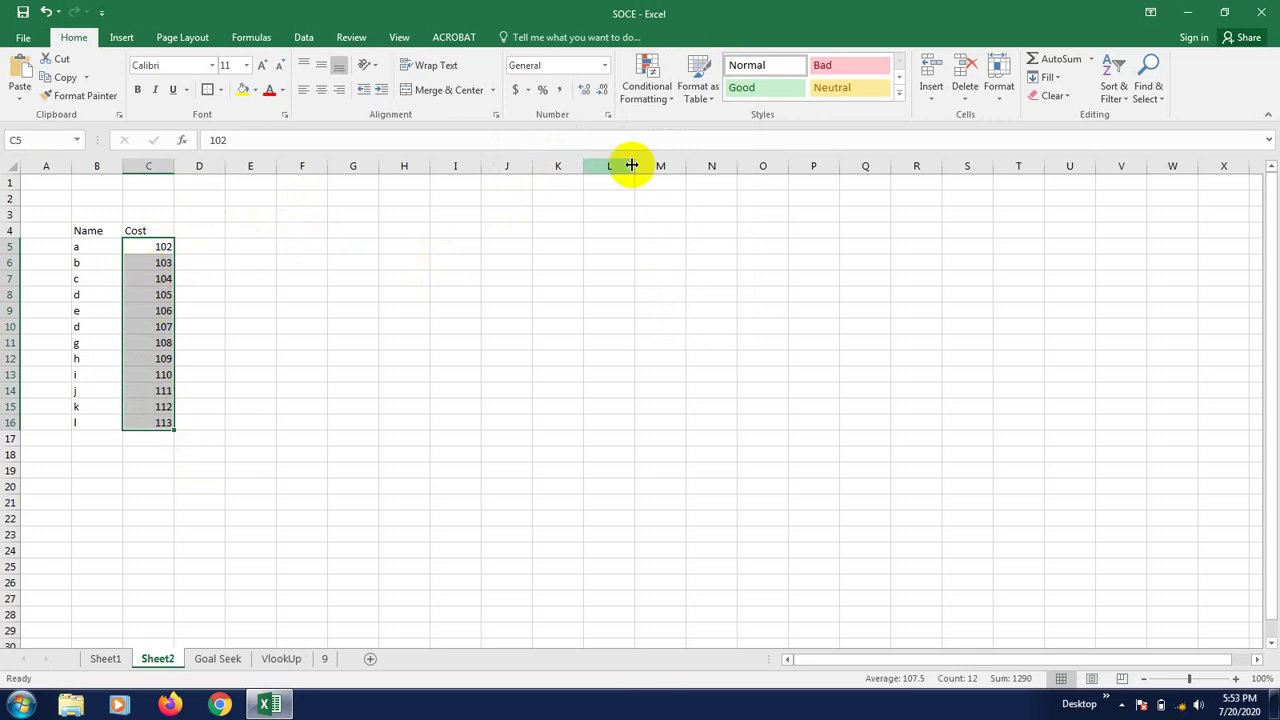
click(673, 100)
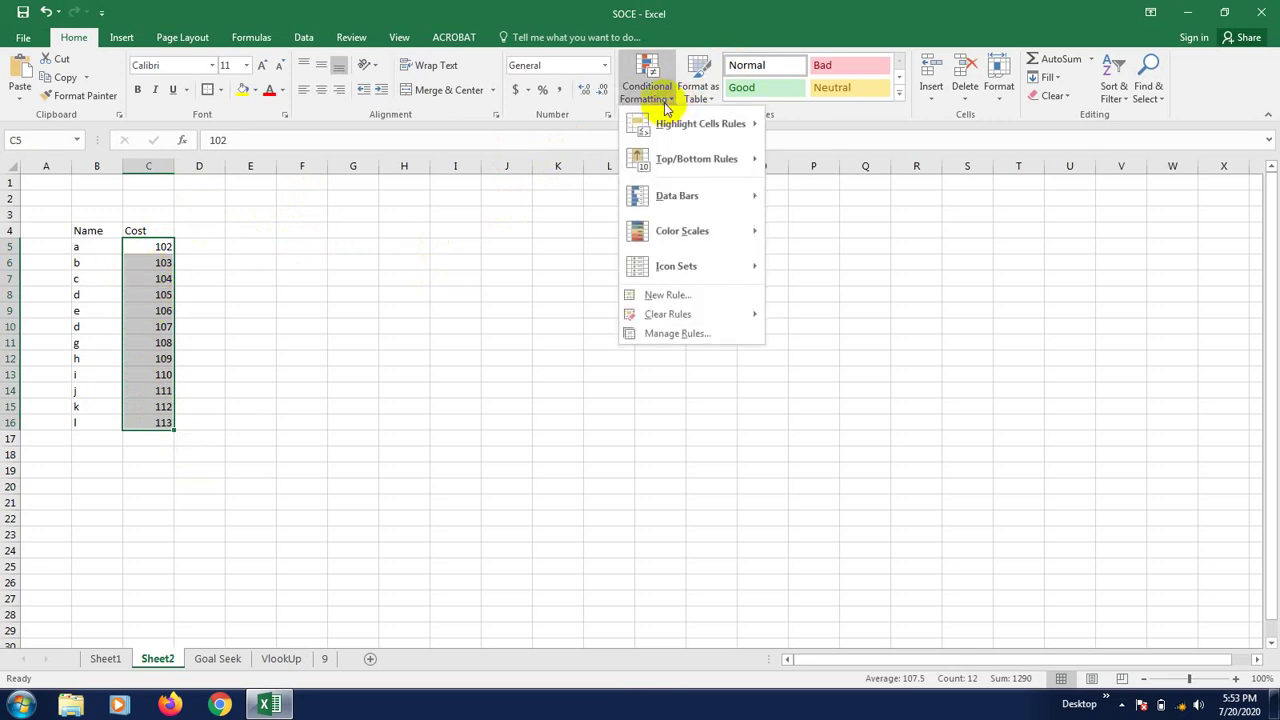
click(304, 387)
click(144, 307)
click(221, 341)
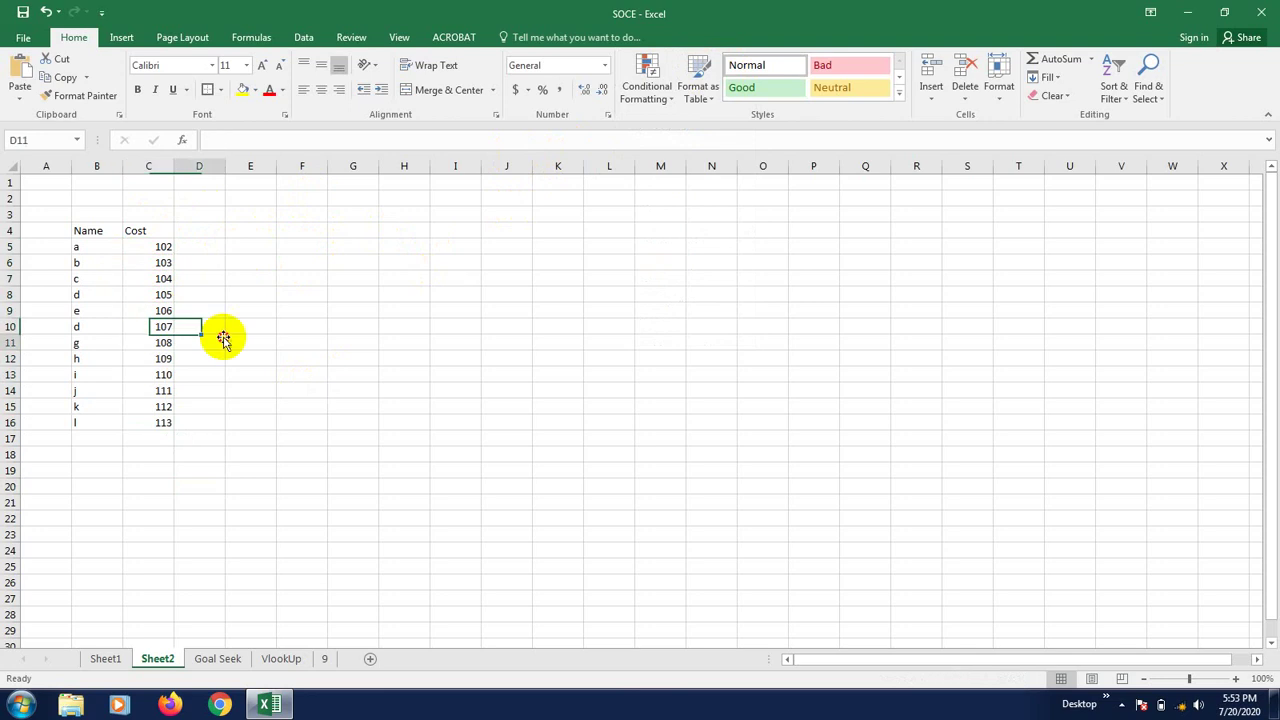
Step: Change the costs of items c and d, setting C7 to 313 and C8 to 343
click(158, 298)
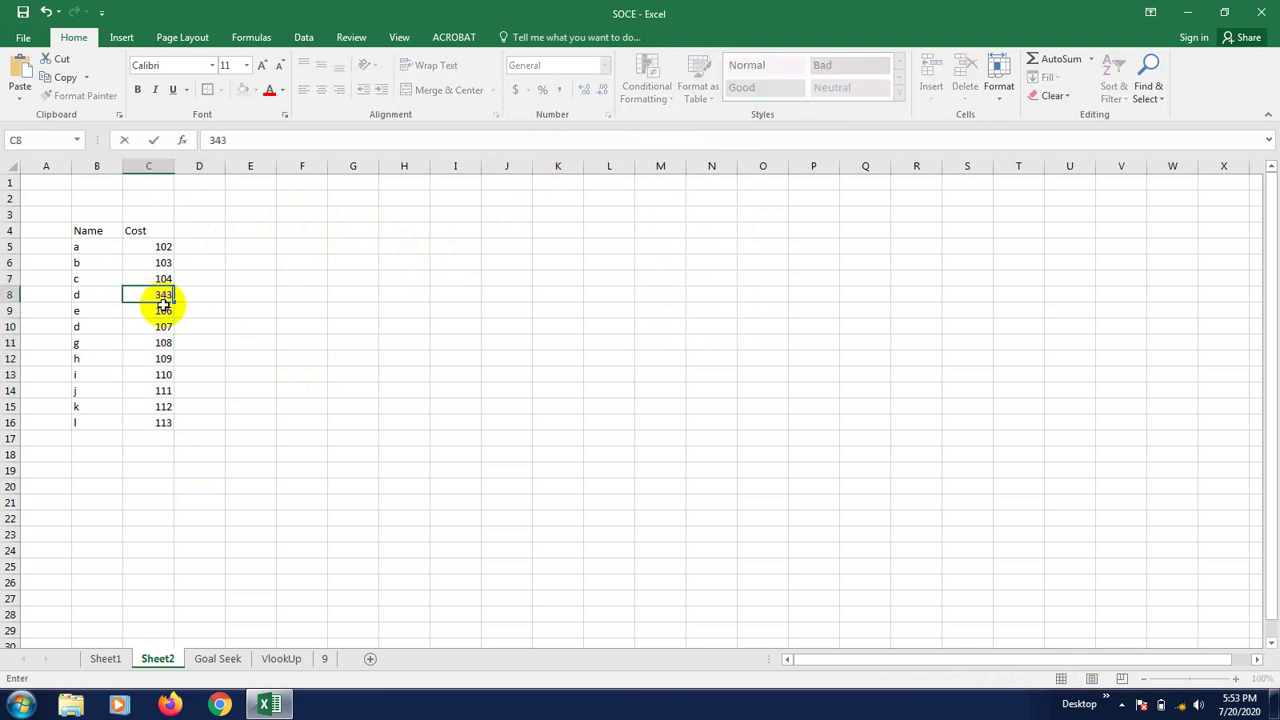
click(163, 276)
text(343)
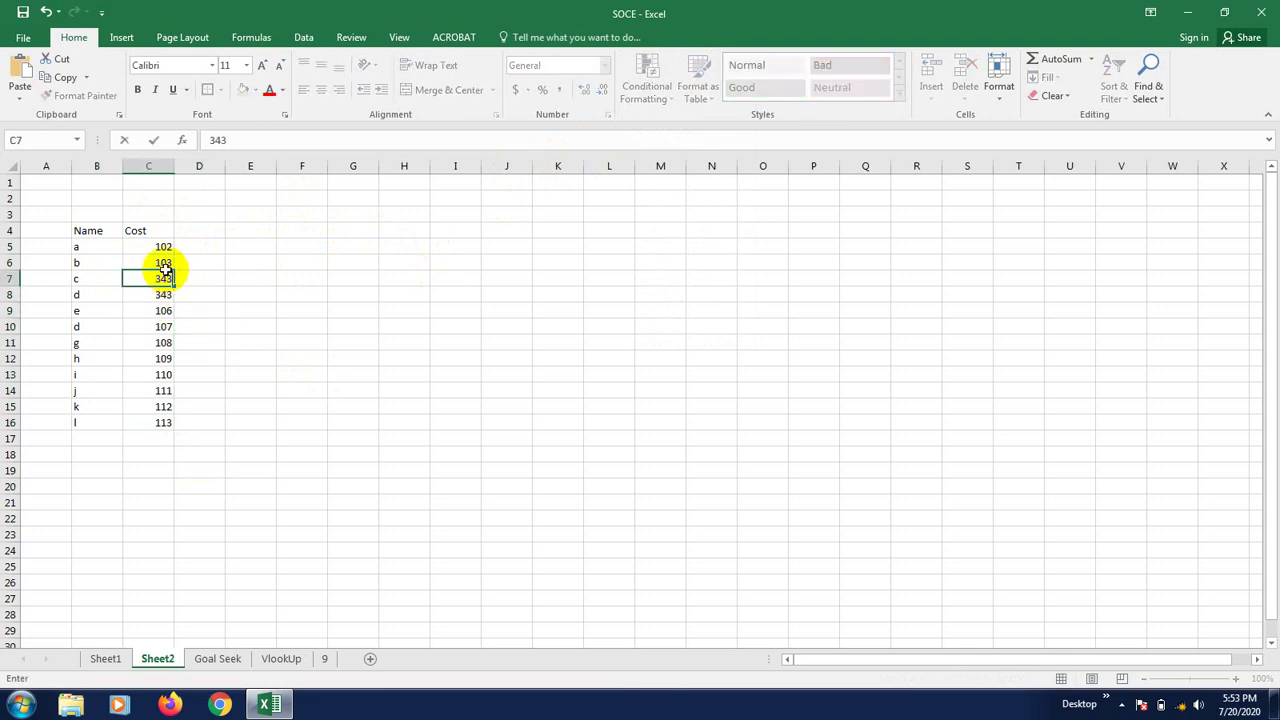
click(163, 260)
double_click(163, 279)
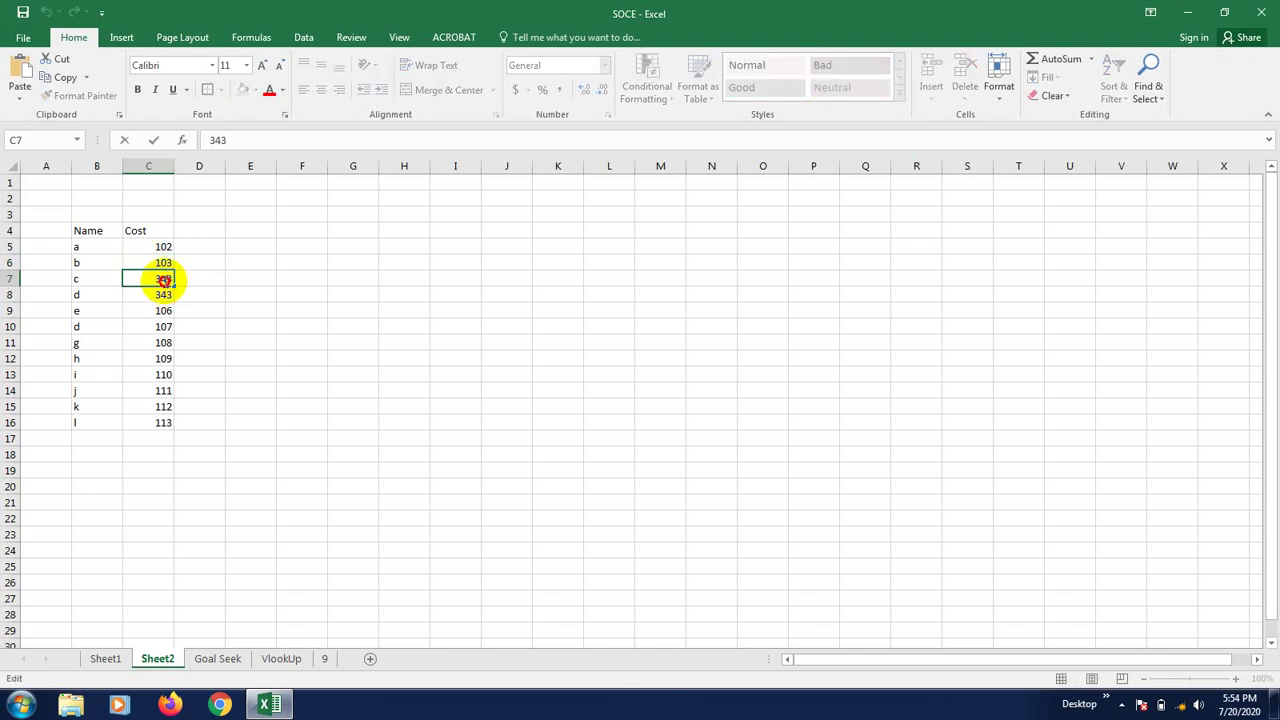
key(BackSpace)
text(1)
Step: Change the costs of items h and j, setting C12 to 656 and C14 to 253
click(163, 357)
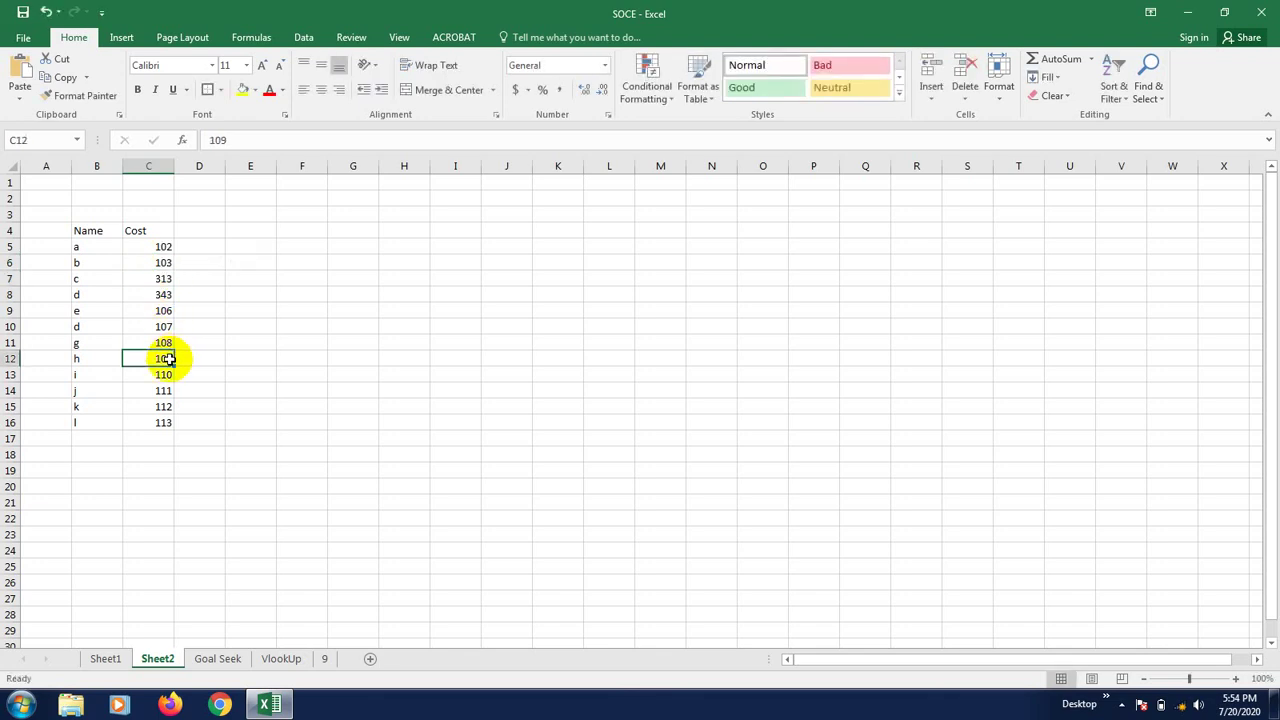
text(656)
click(172, 391)
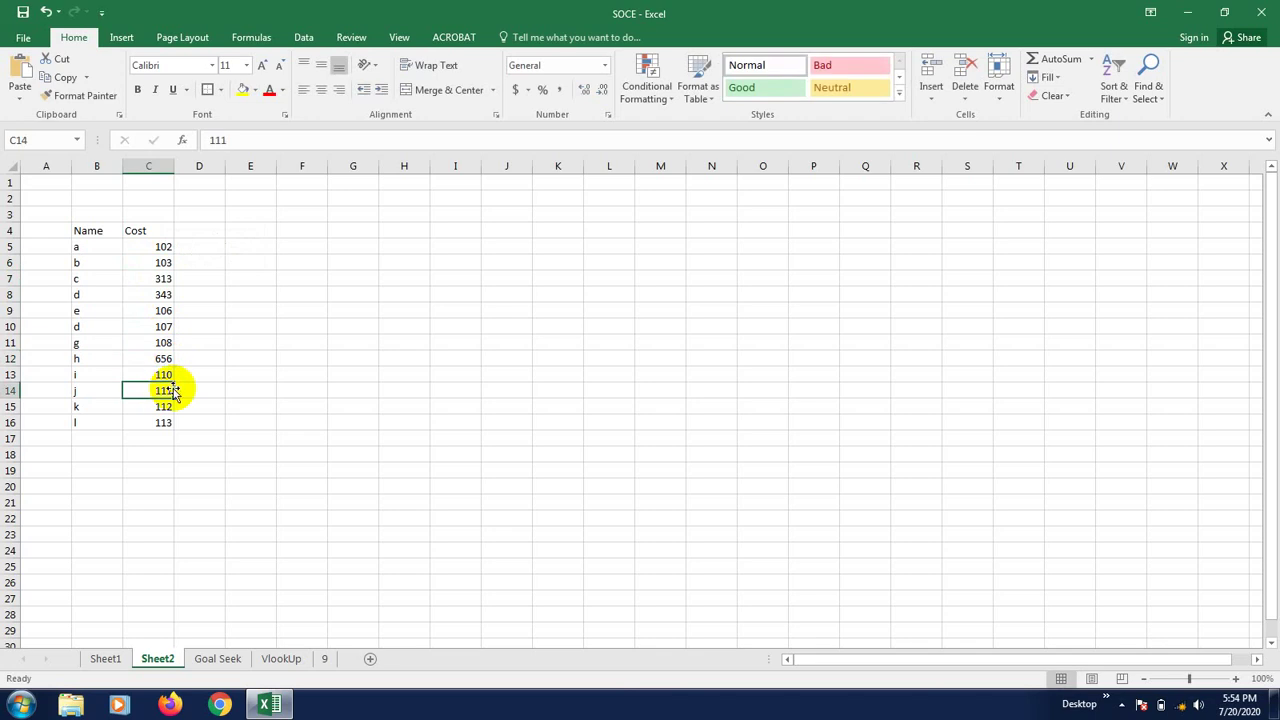
text(253)
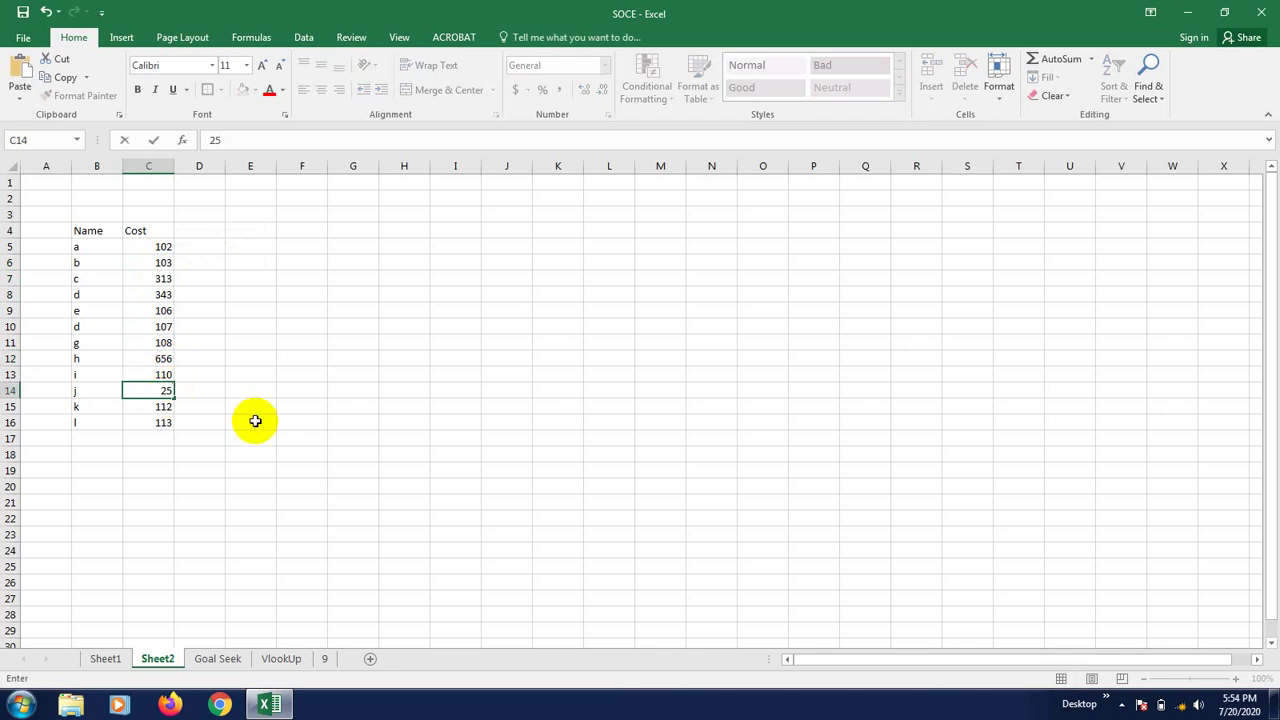
click(292, 423)
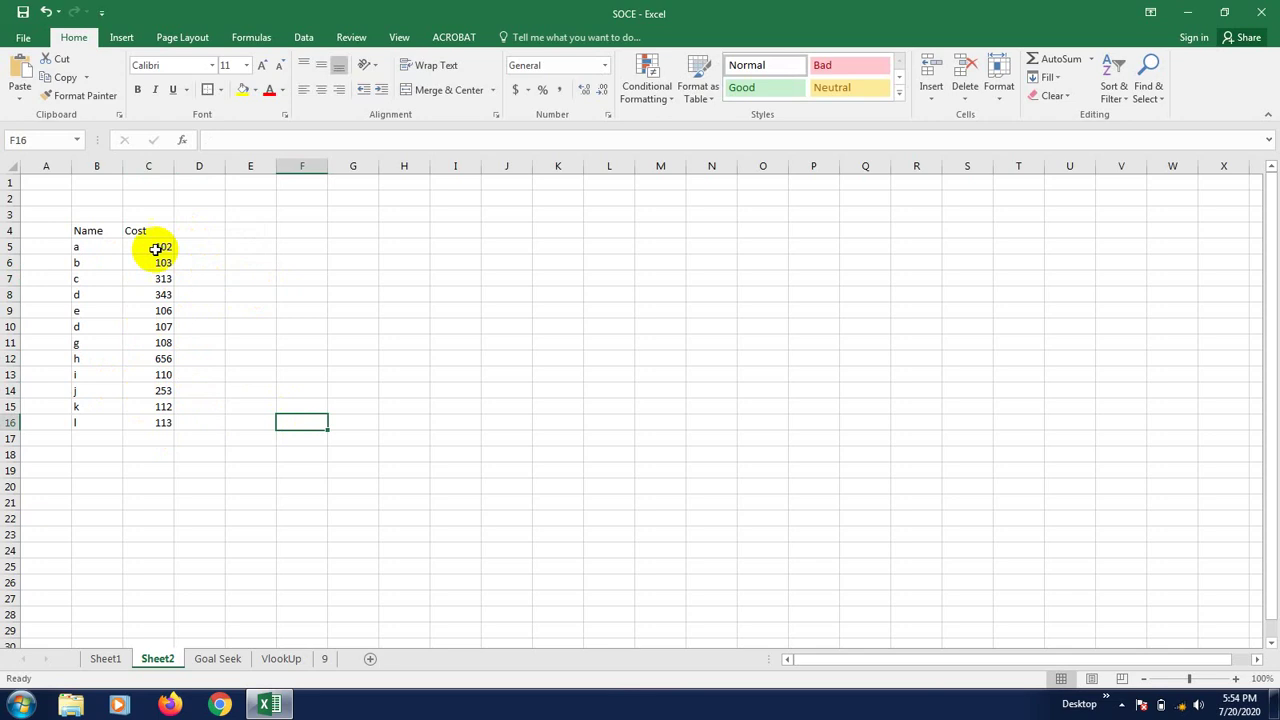
Step: Set up a Greater Than highlight rule on the costs in C5:C16 with a threshold of 300
drag(157, 249, 154, 425)
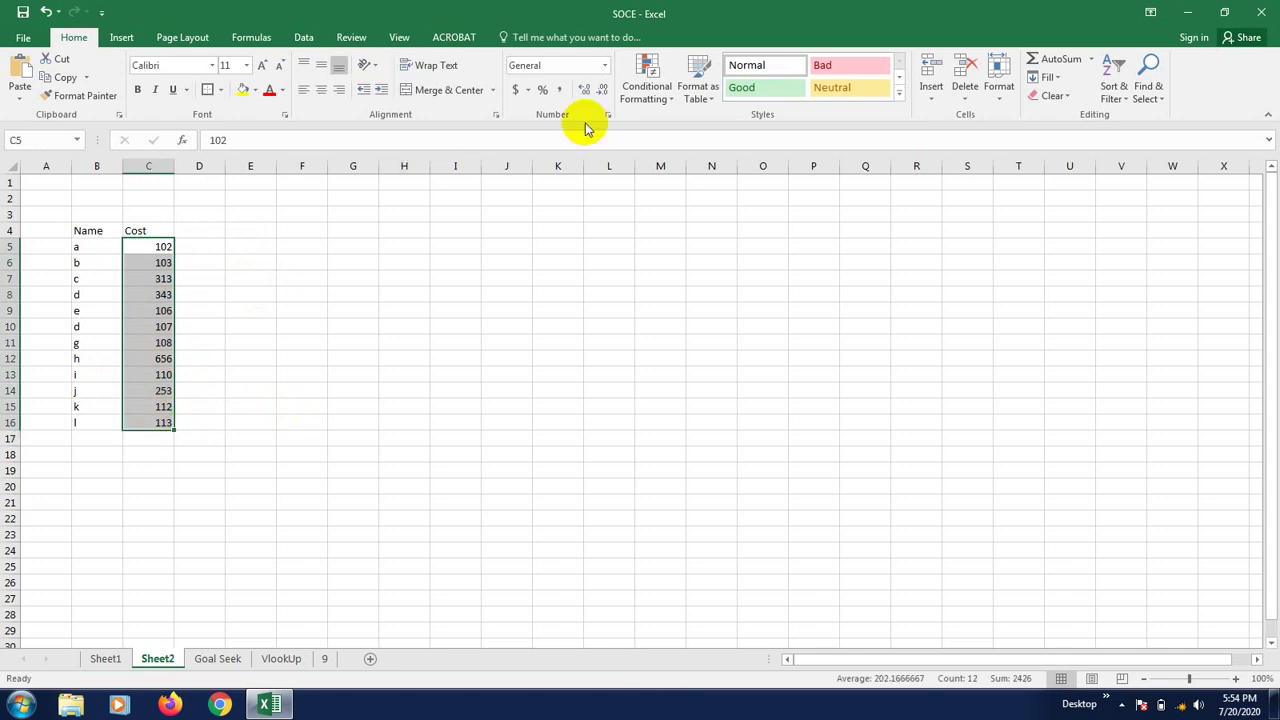
click(665, 102)
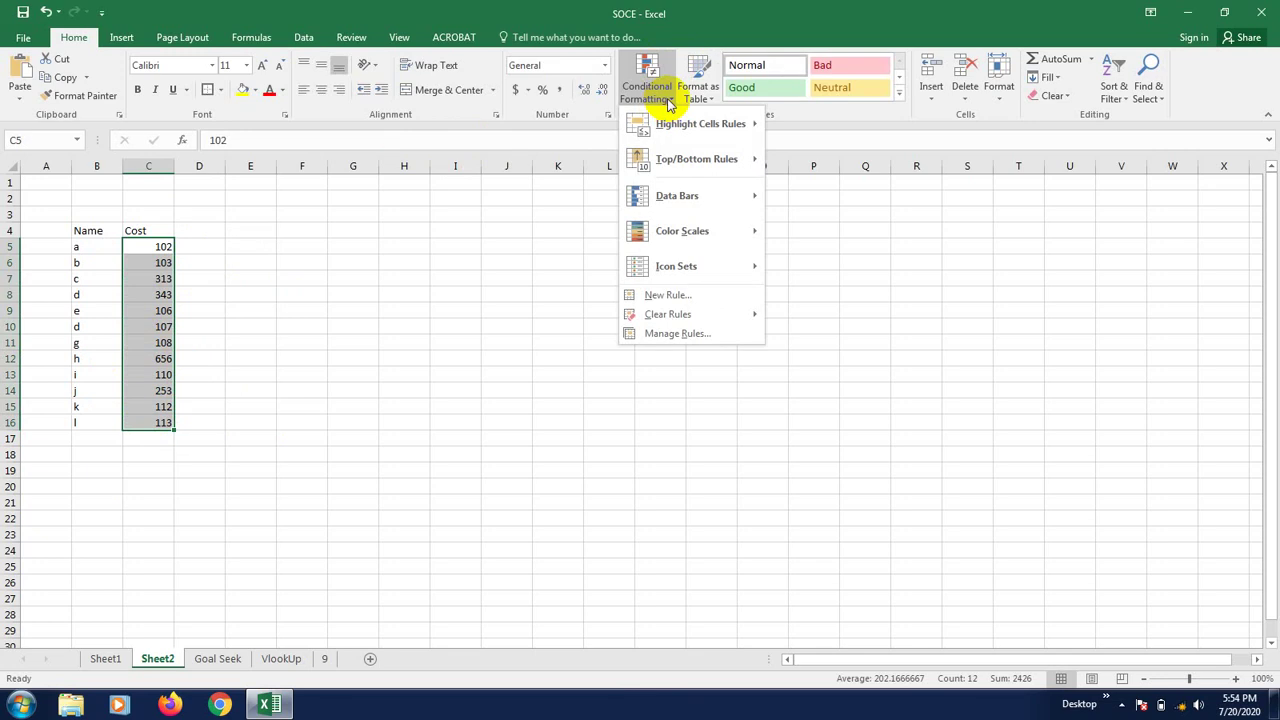
mouse_move(709, 126)
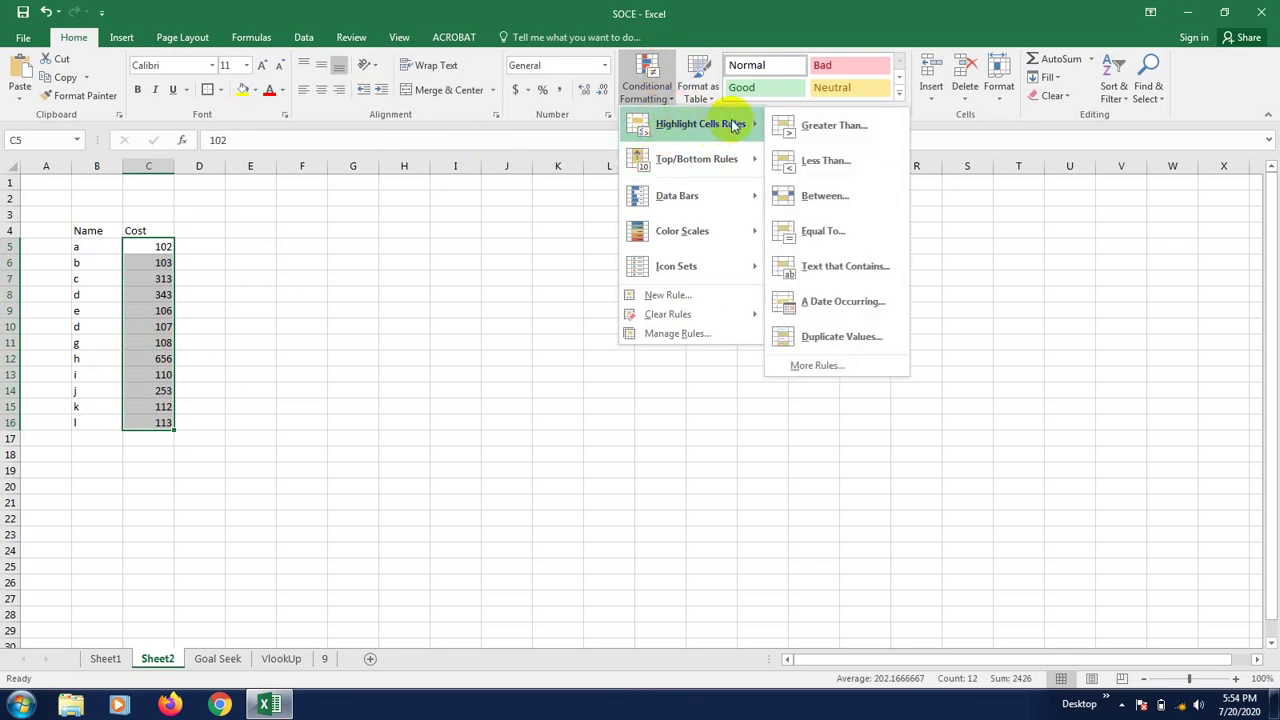
mouse_move(666, 175)
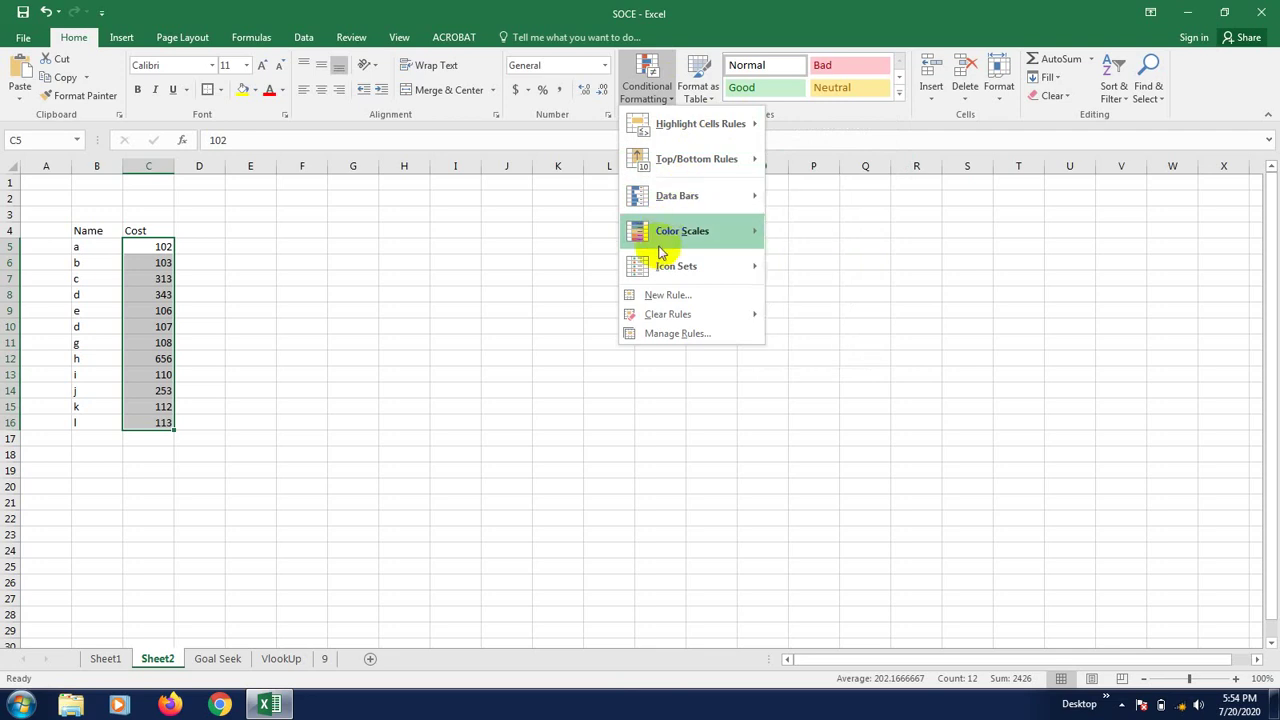
mouse_move(679, 268)
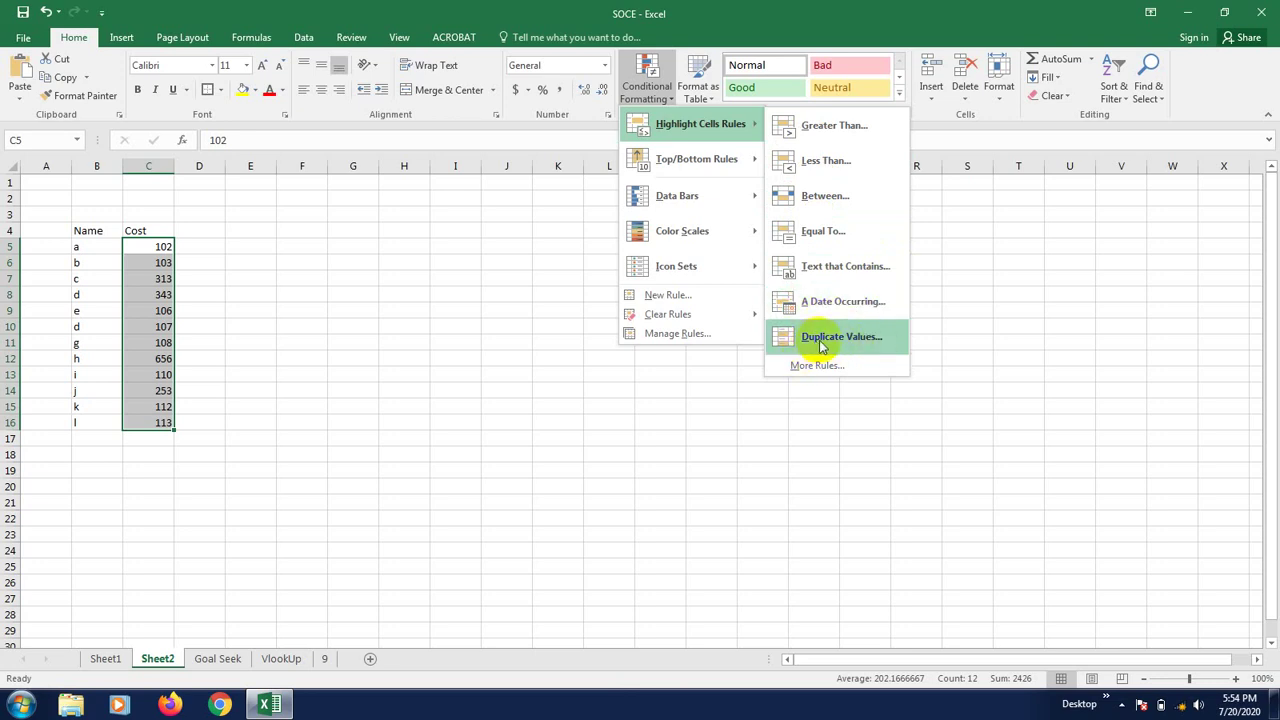
click(831, 128)
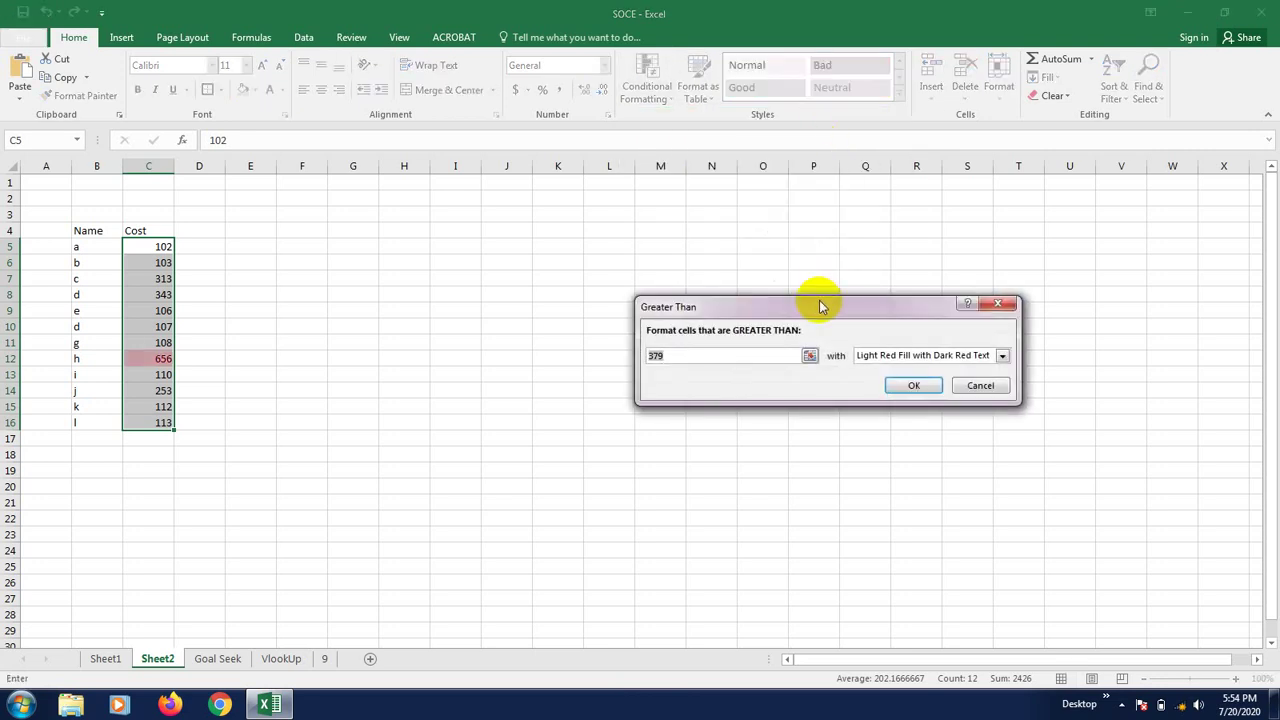
drag(823, 300, 778, 256)
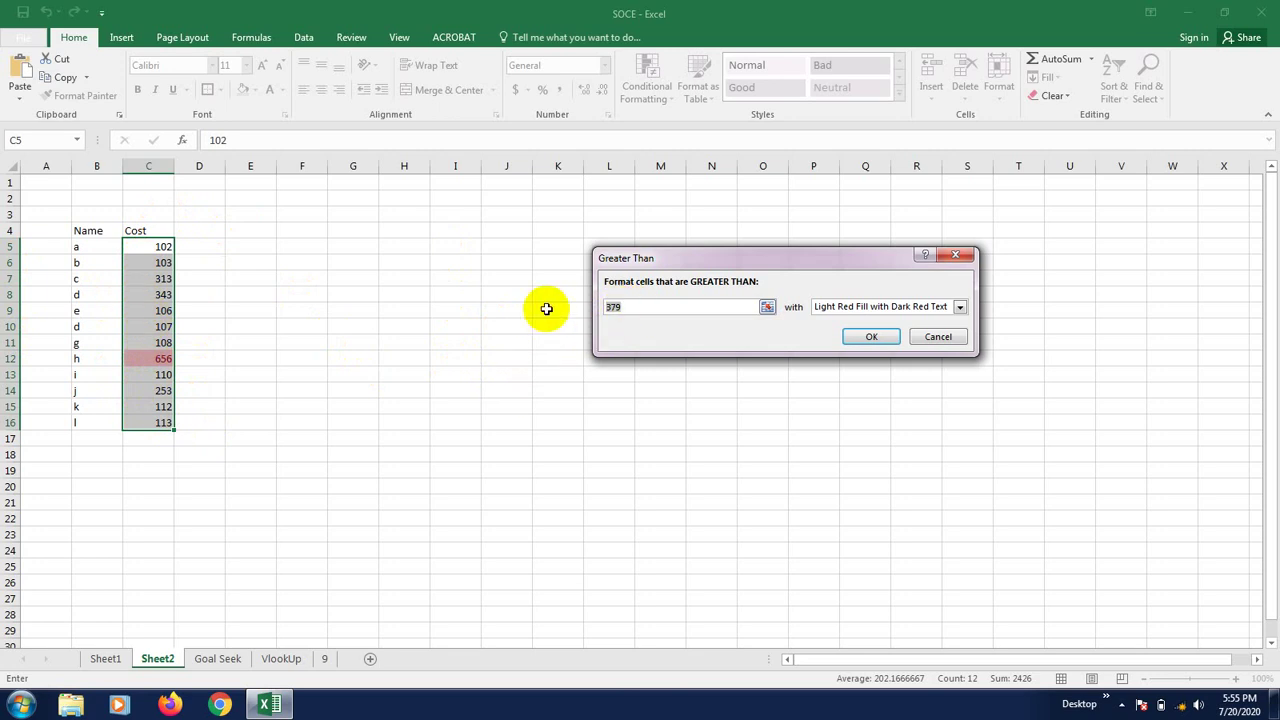
text(00)
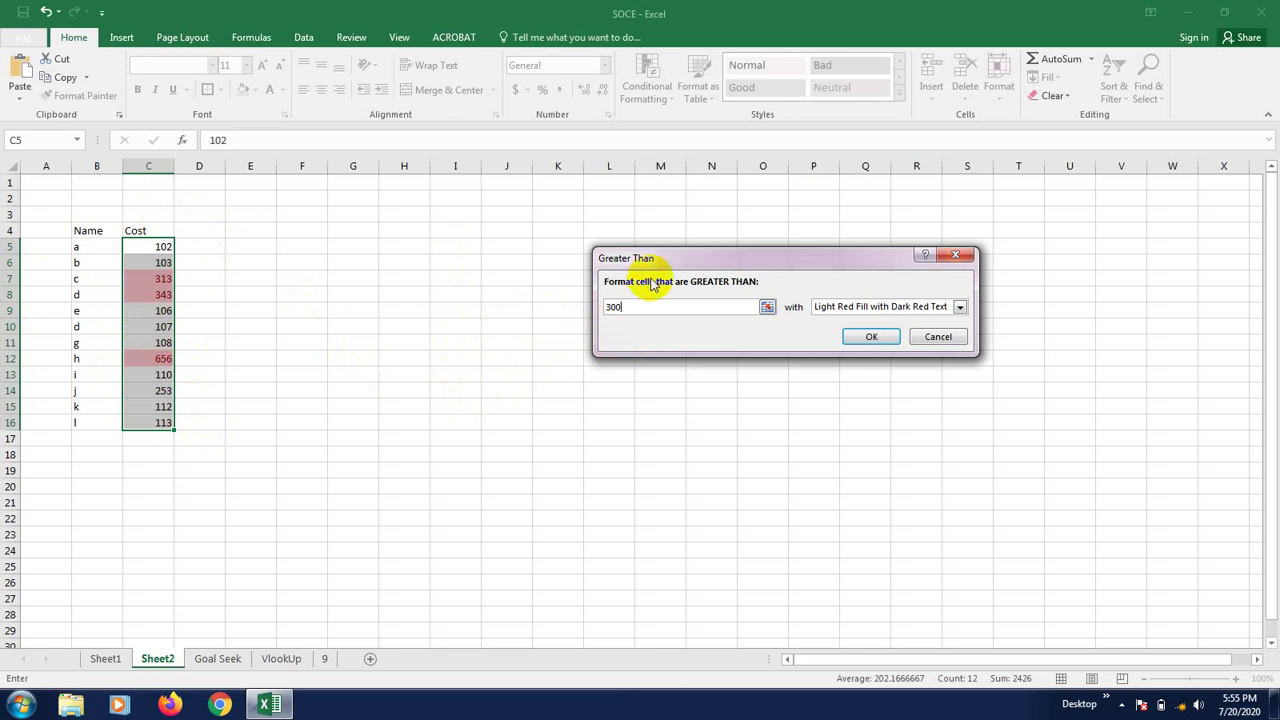
click(846, 312)
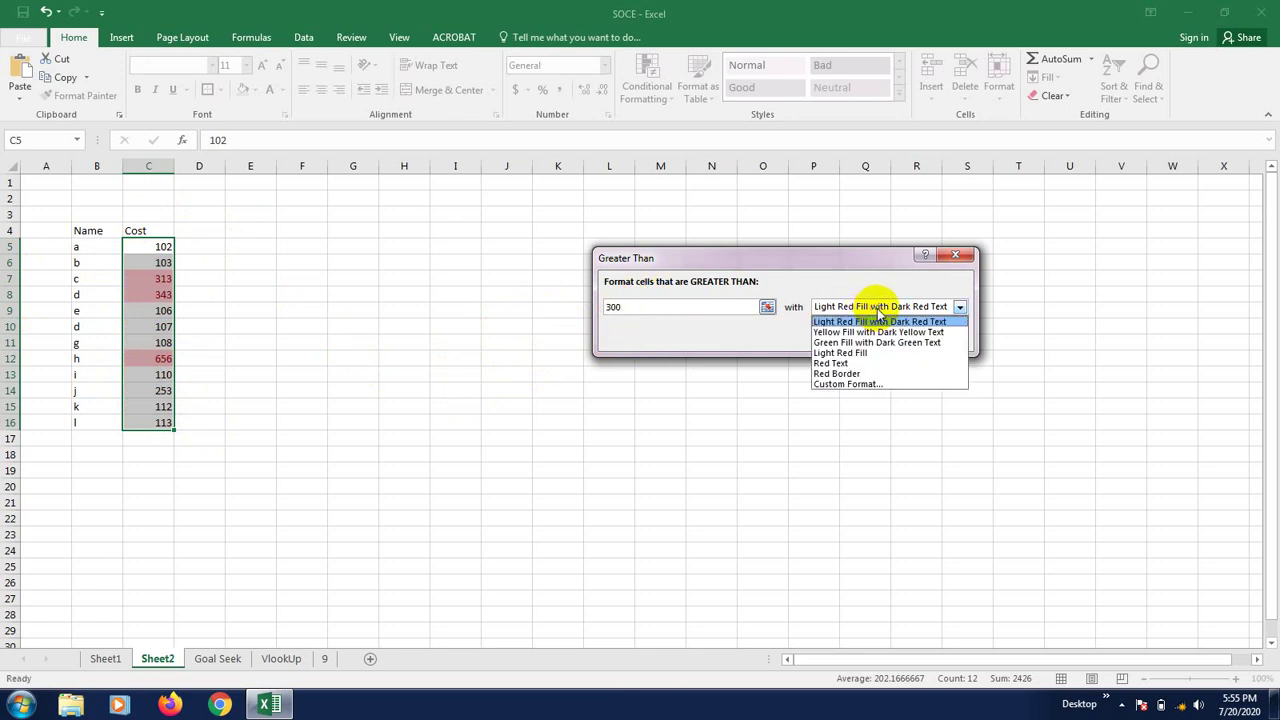
click(818, 272)
double_click(633, 308)
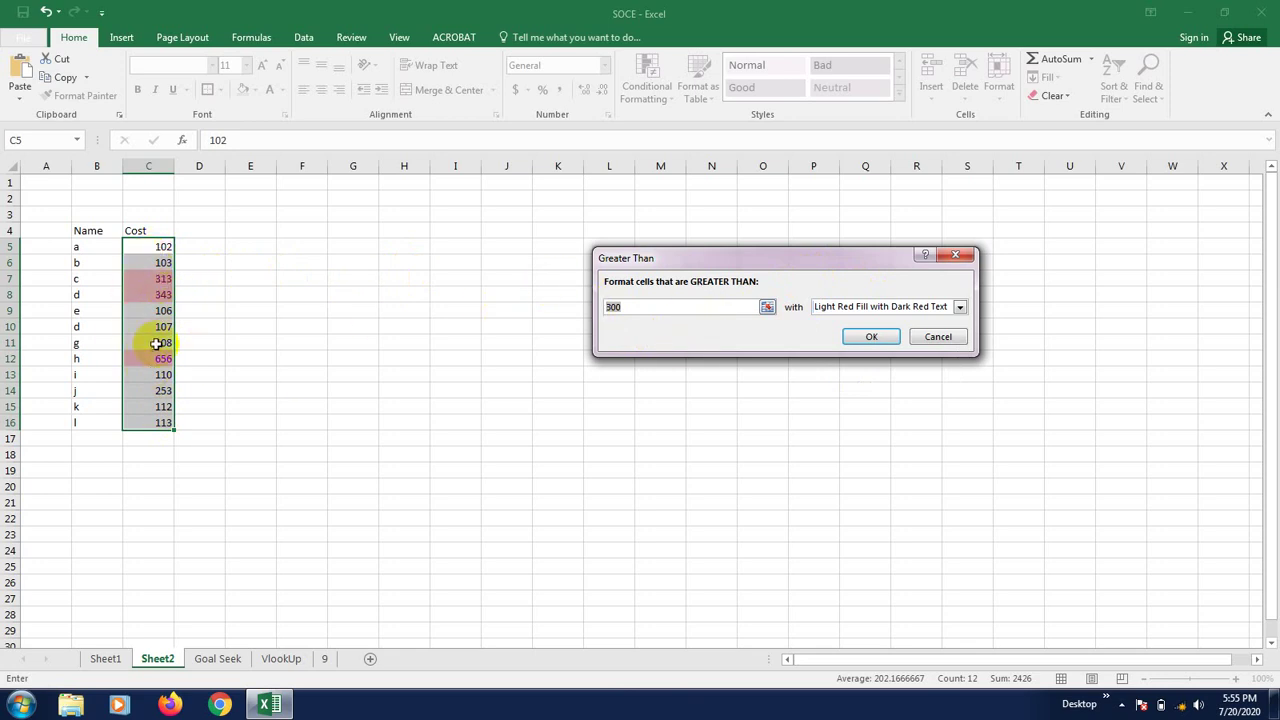
Step: Try Red Text and Yellow Fill with Dark Yellow Text, and apply the Greater Than rule with Green Fill with Dark Green Text
click(905, 309)
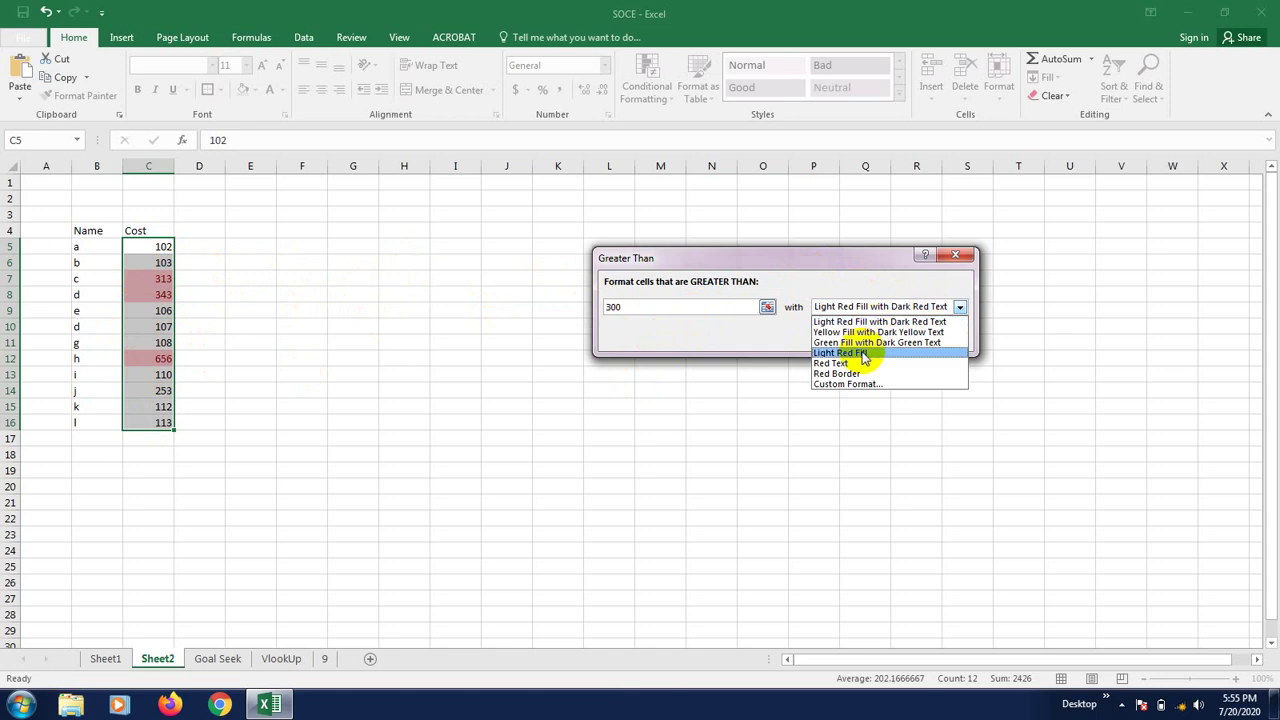
click(857, 363)
click(892, 309)
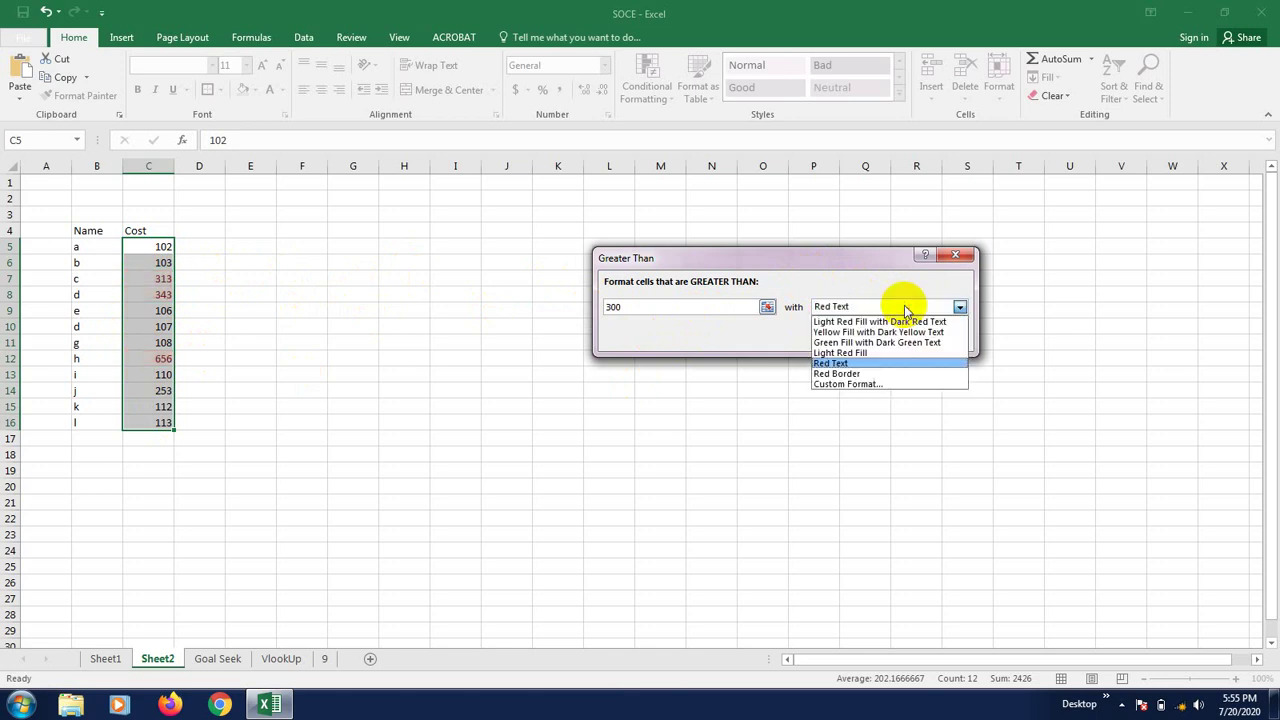
click(860, 331)
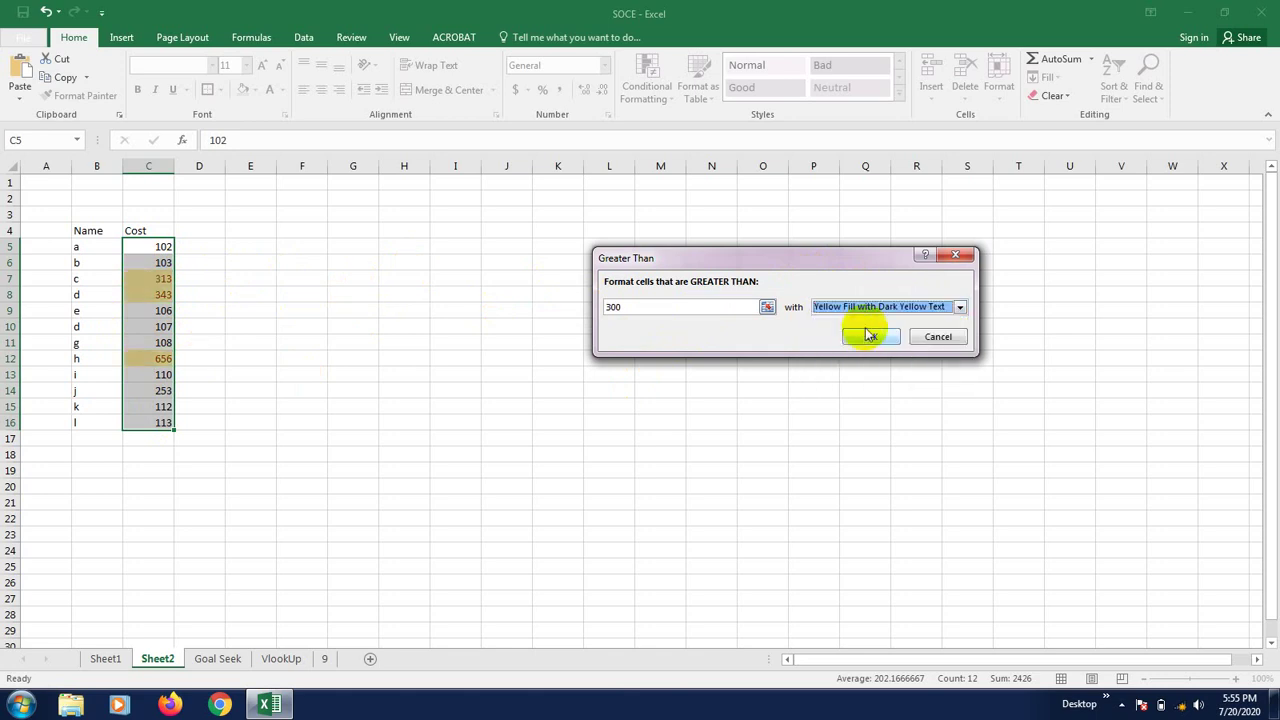
click(858, 308)
click(867, 347)
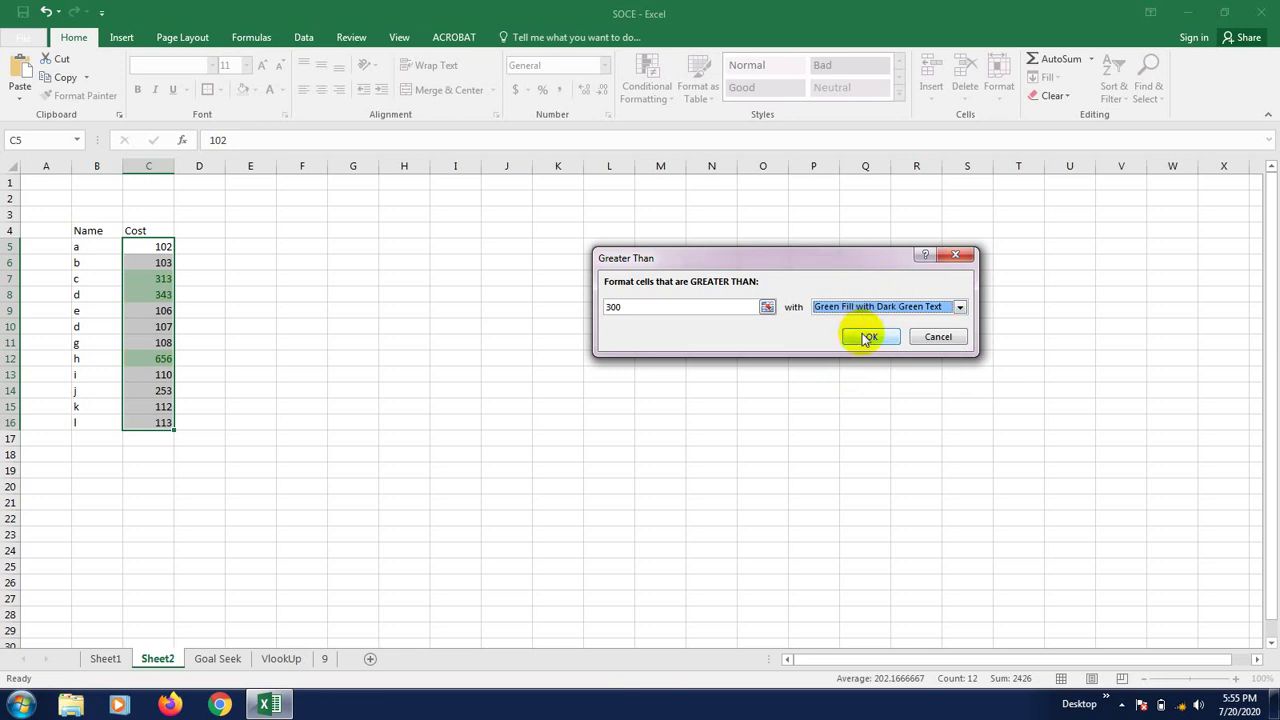
click(866, 338)
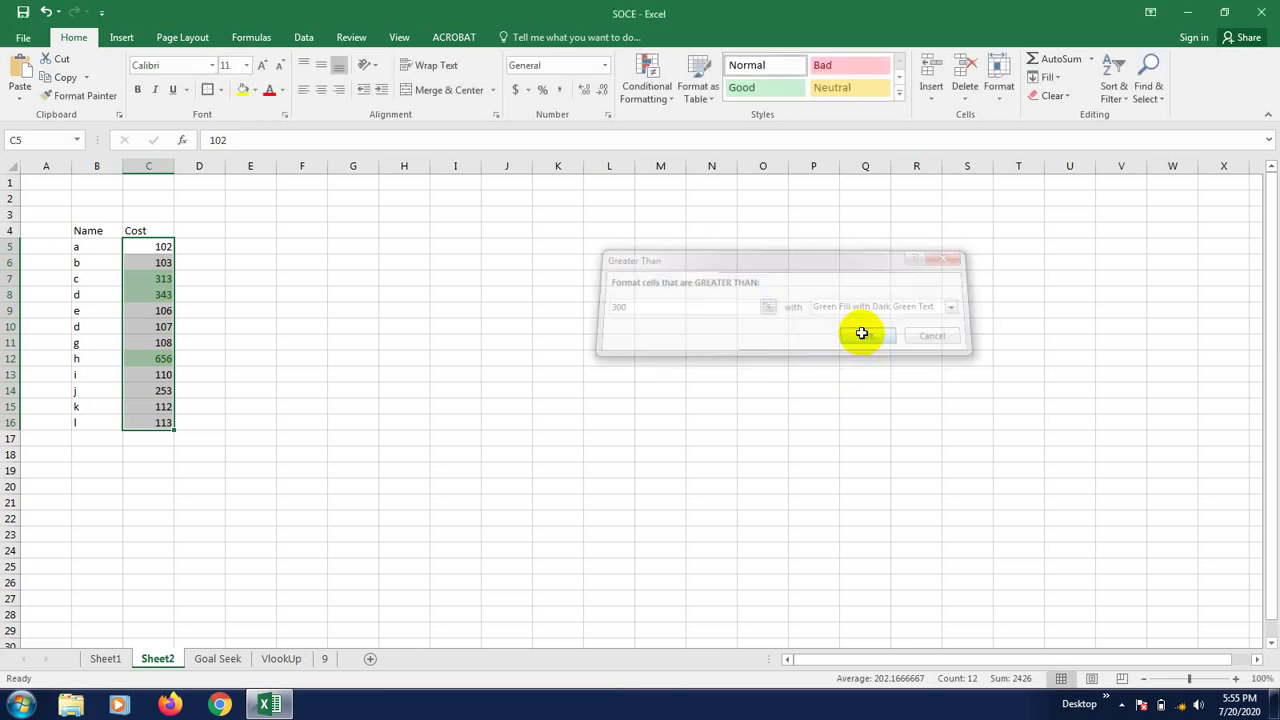
click(243, 418)
click(270, 501)
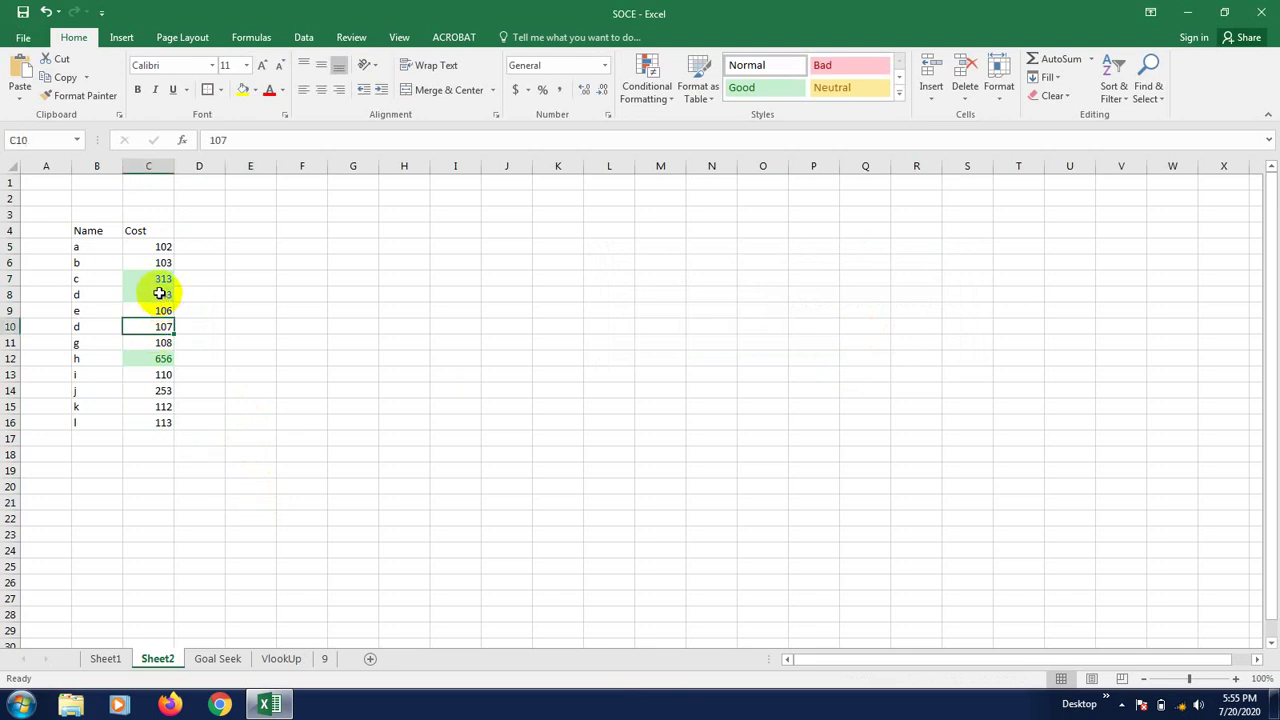
Step: Change two costs of the items named d, setting C8 to 120 and C10 to 450
click(159, 293)
text(120)
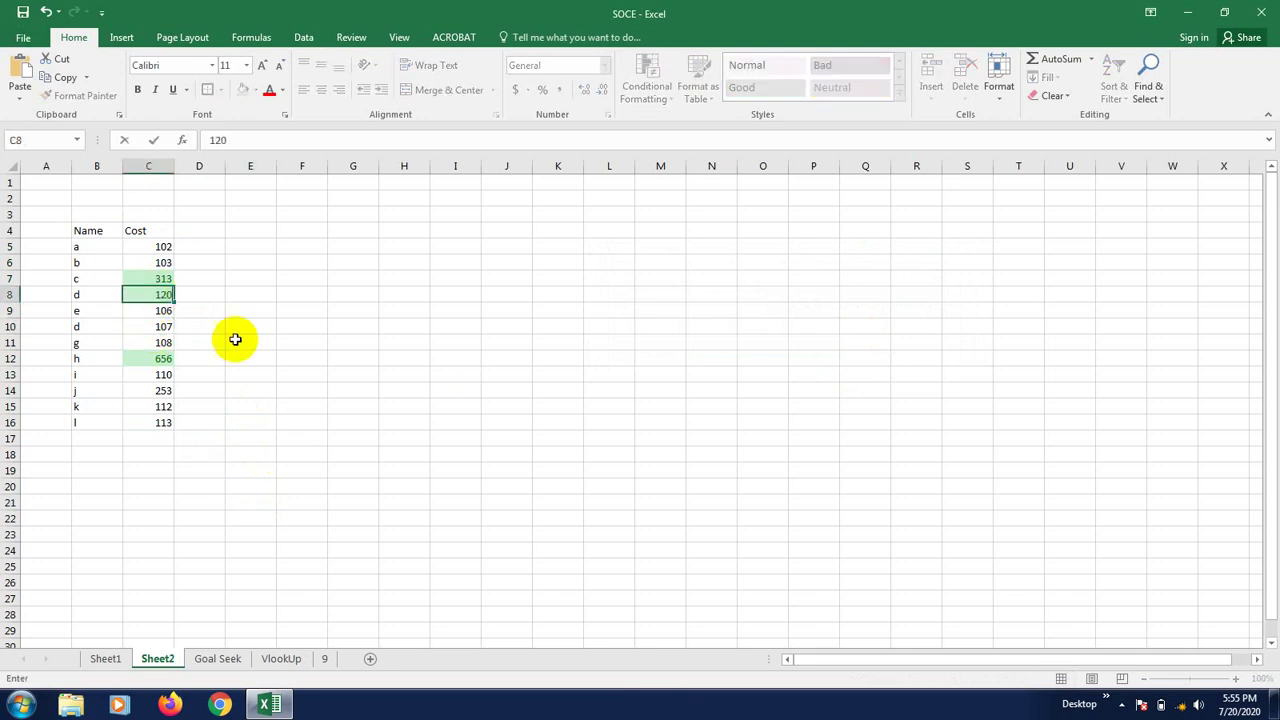
click(301, 358)
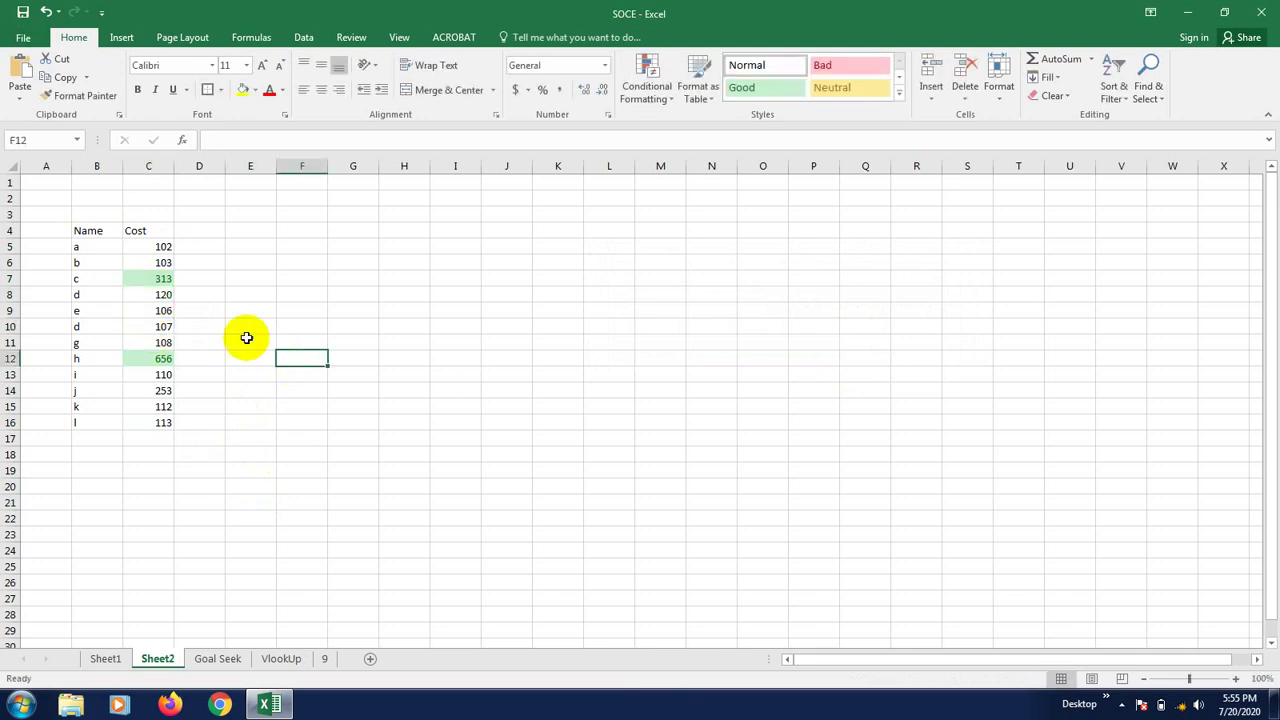
click(155, 326)
text(450)
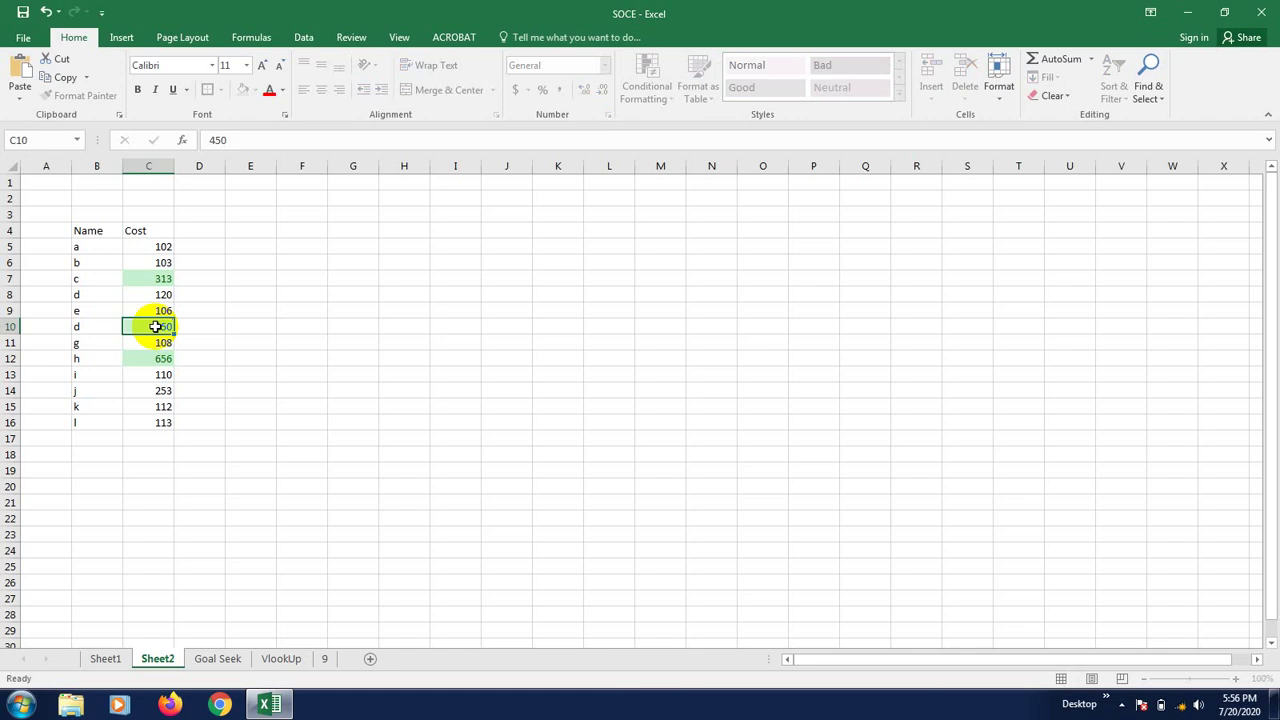
click(236, 482)
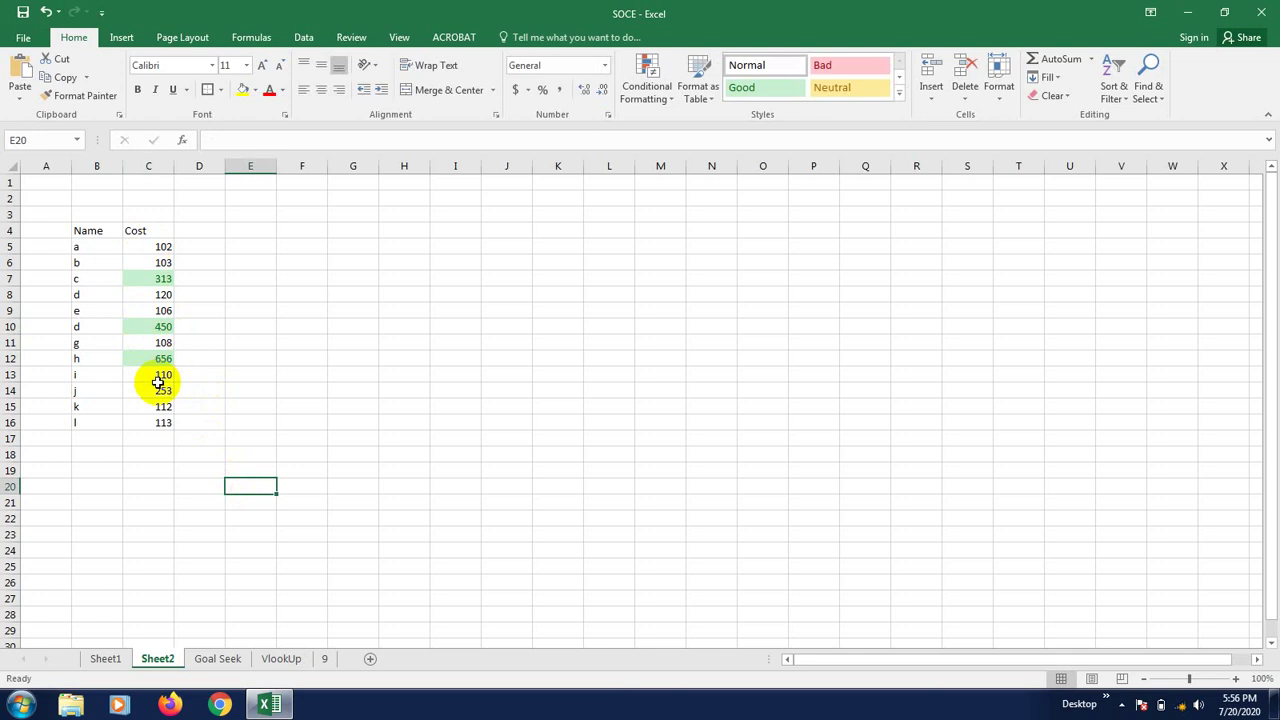
Step: Clear the conditional formatting rules from the selected cost cells C5:C16
drag(149, 246, 143, 421)
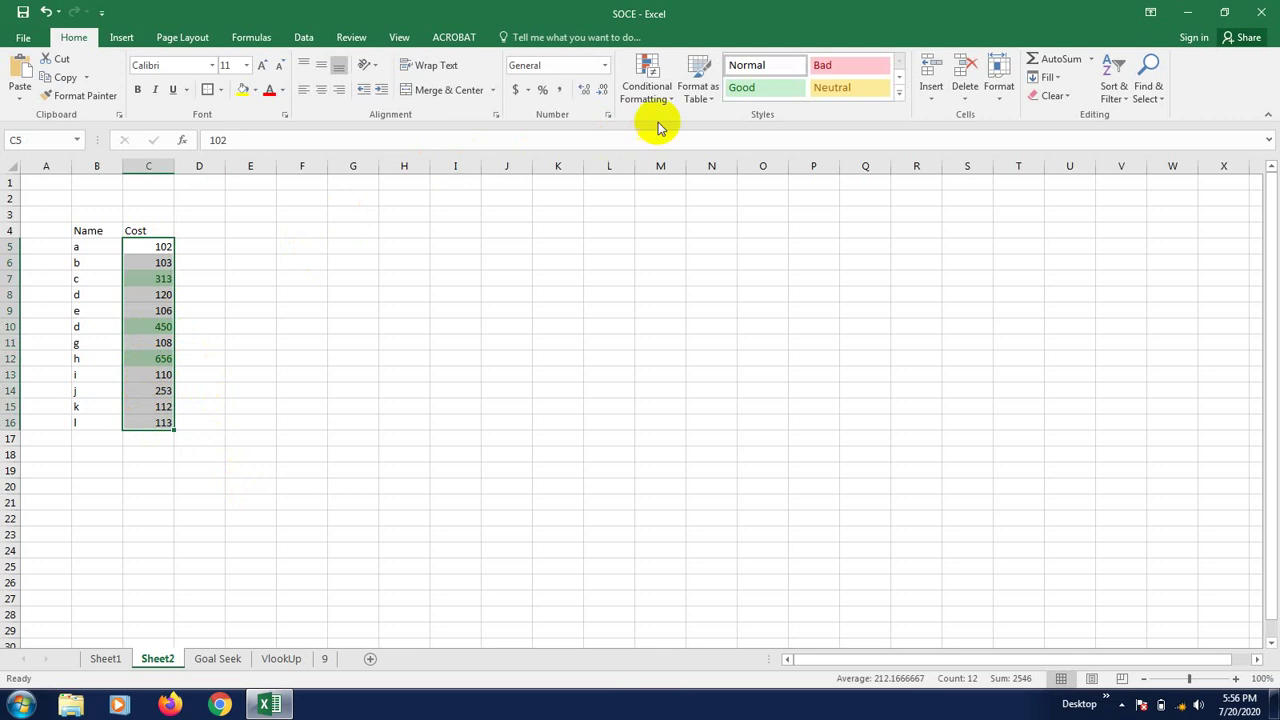
click(655, 88)
mouse_move(686, 324)
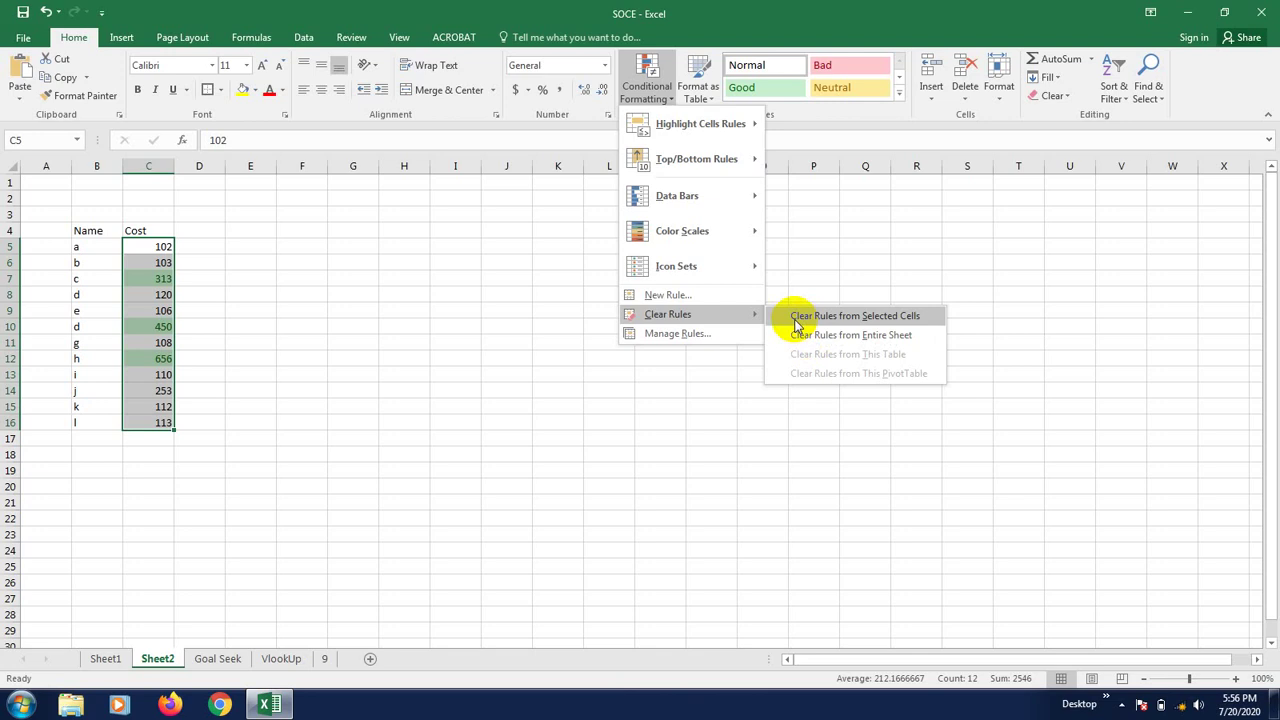
click(855, 316)
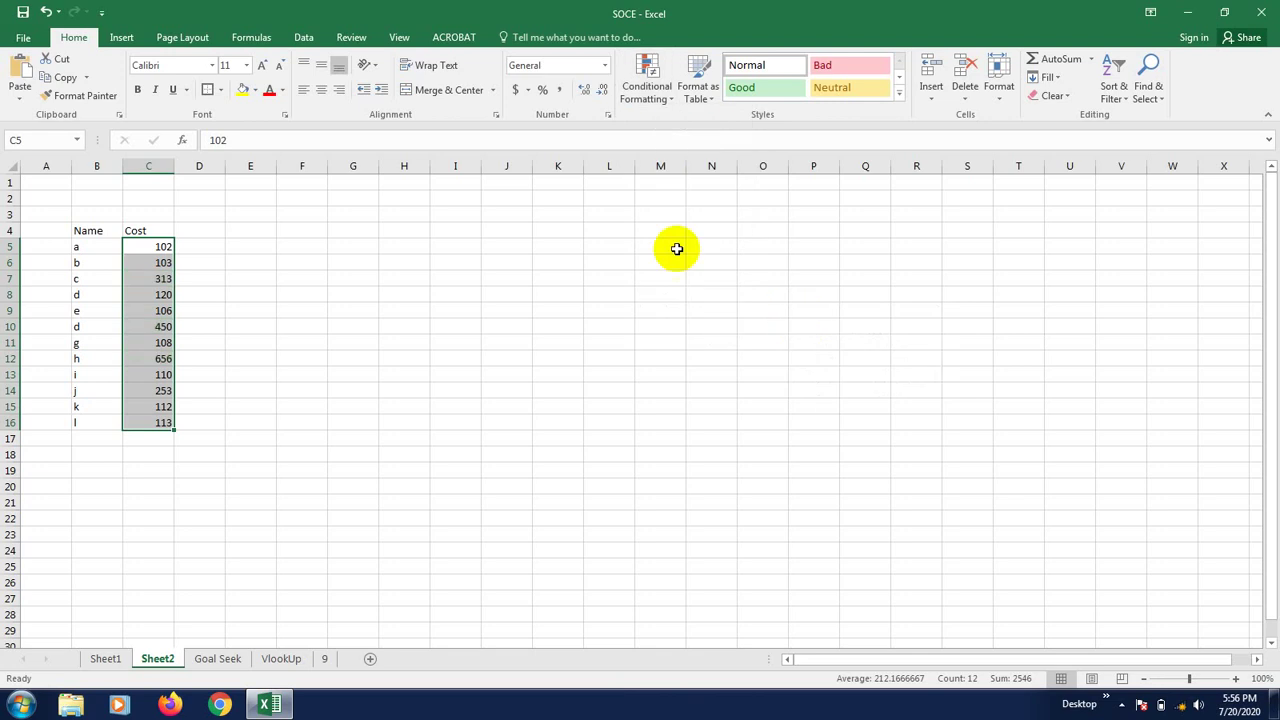
Step: Preview a Less Than 150 highlight rule with Light Red Fill with Dark Red Text on C5:C16, and cancel it
click(668, 97)
mouse_move(722, 128)
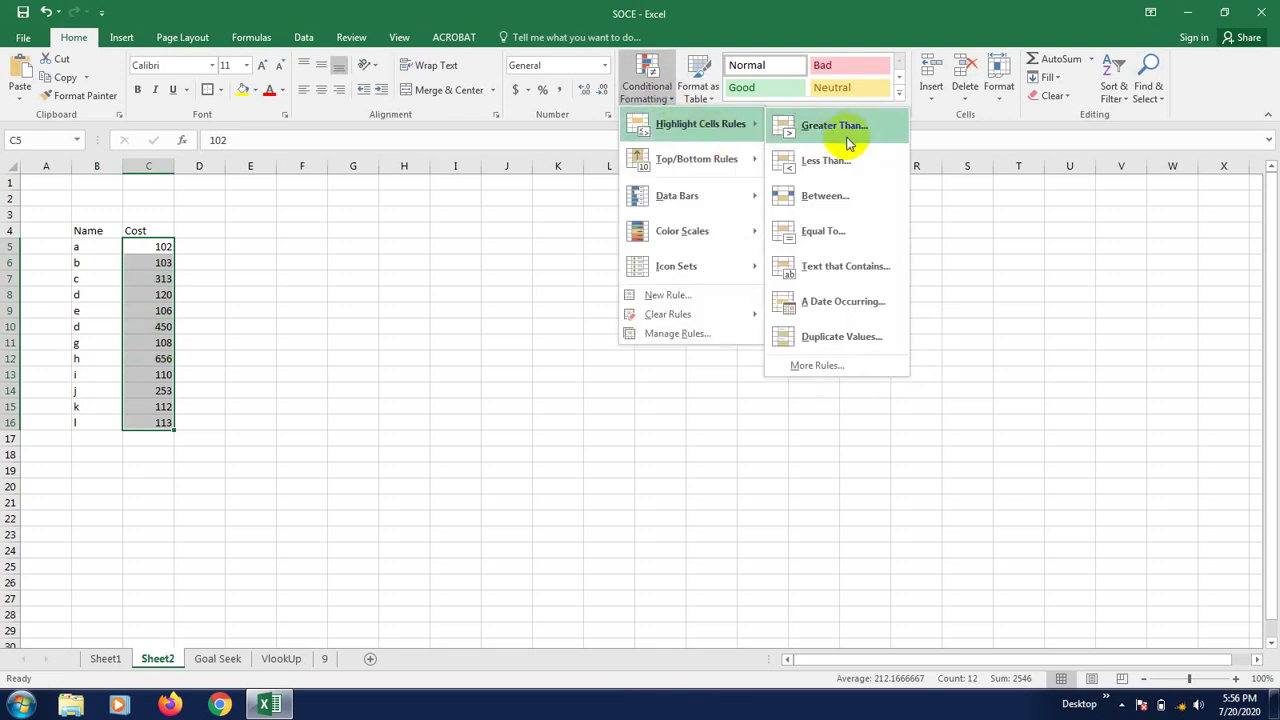
click(826, 160)
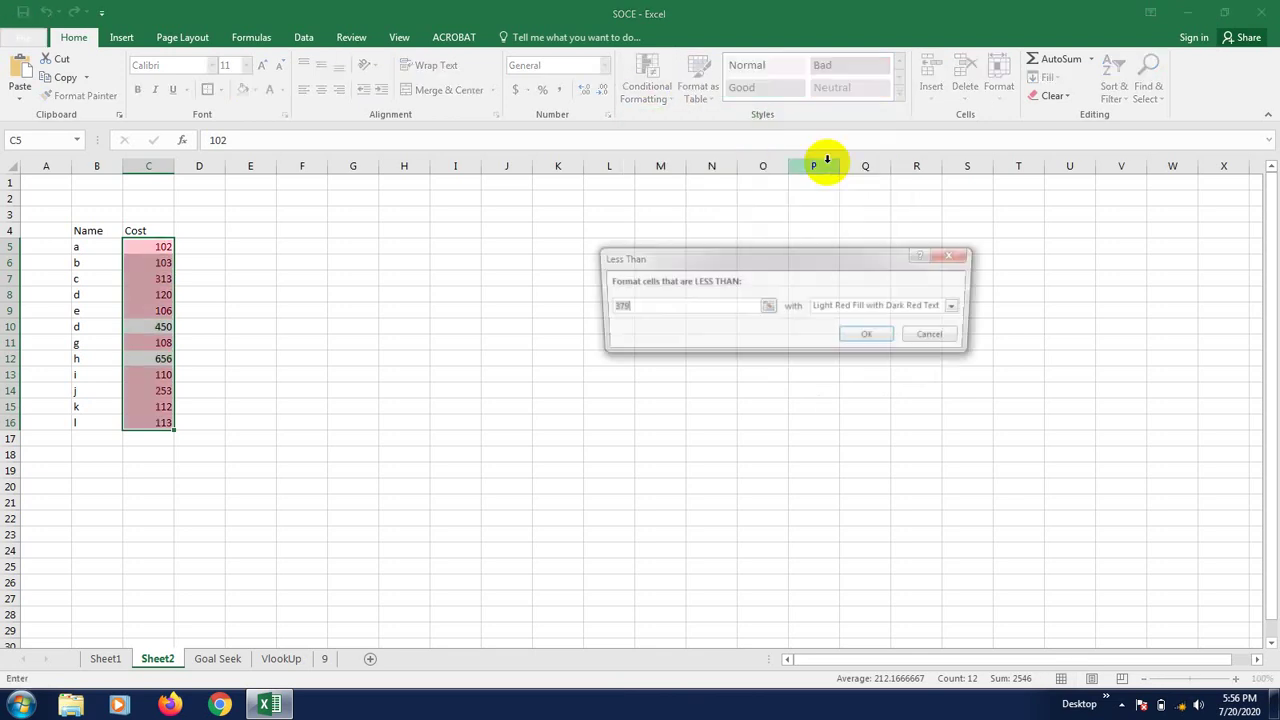
click(626, 305)
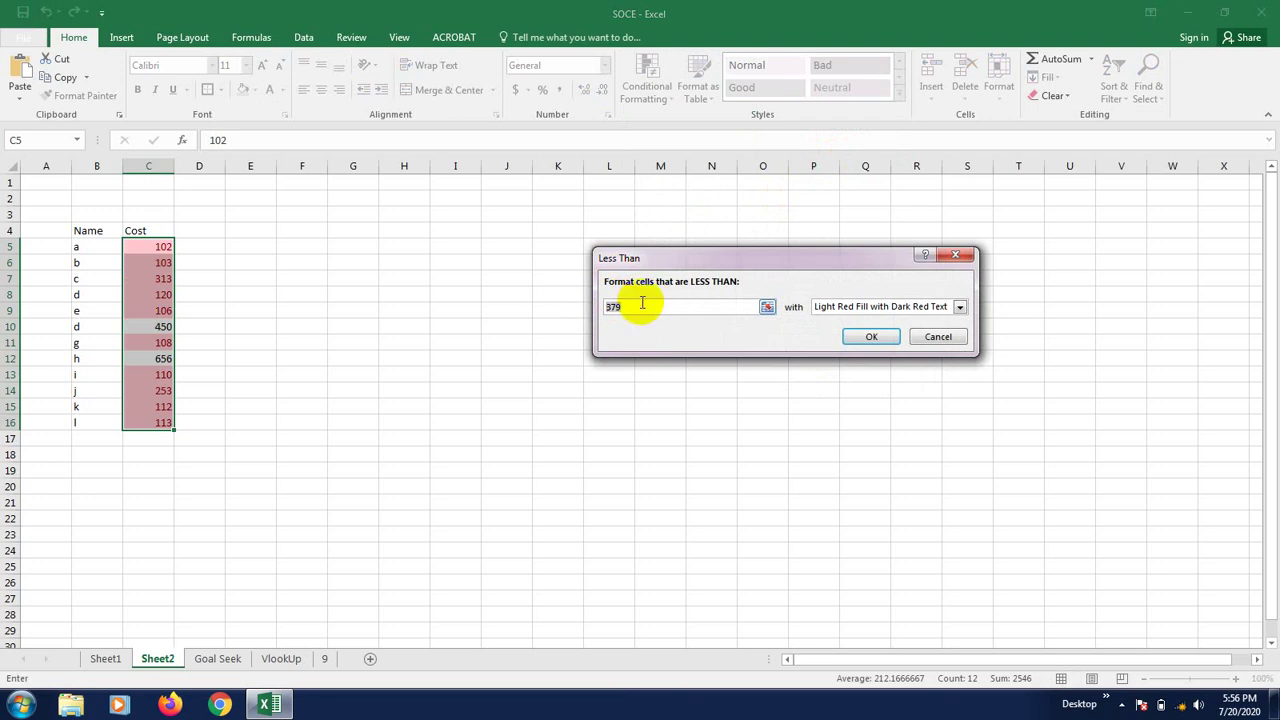
text(150)
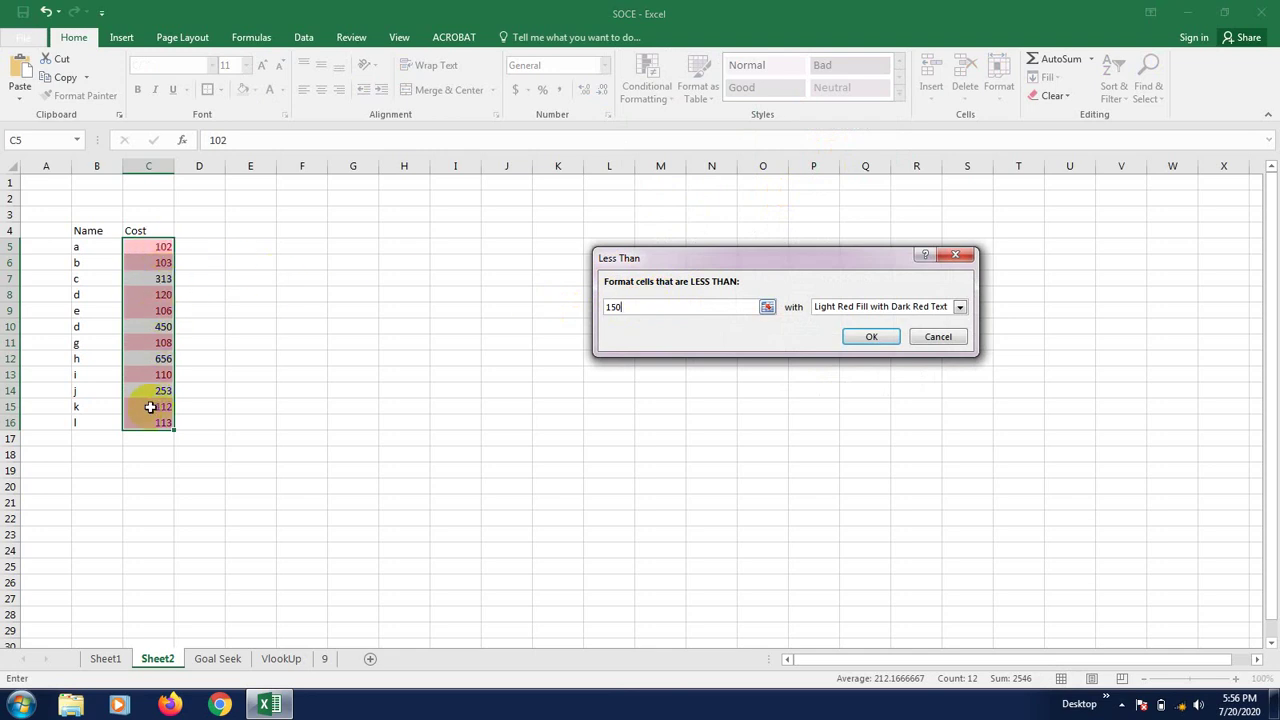
click(858, 305)
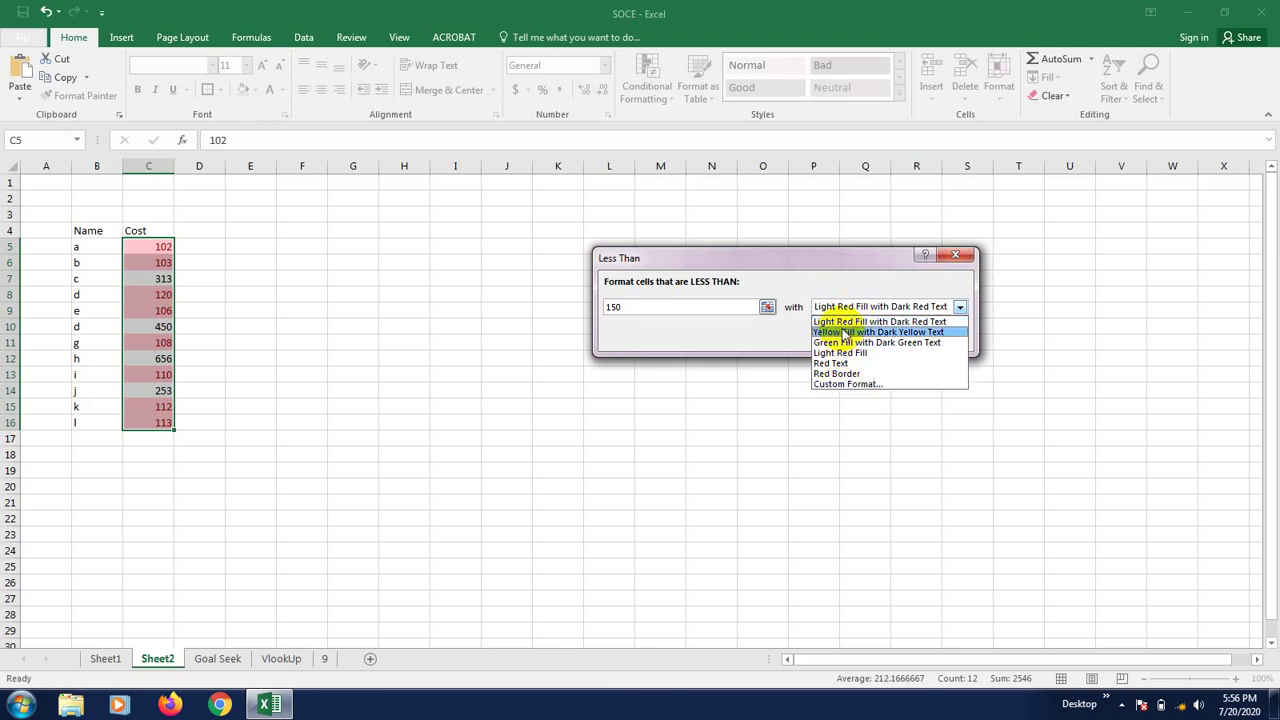
click(800, 273)
mouse_move(804, 257)
mouse_down()
mouse_move(776, 245)
mouse_move(784, 263)
mouse_up()
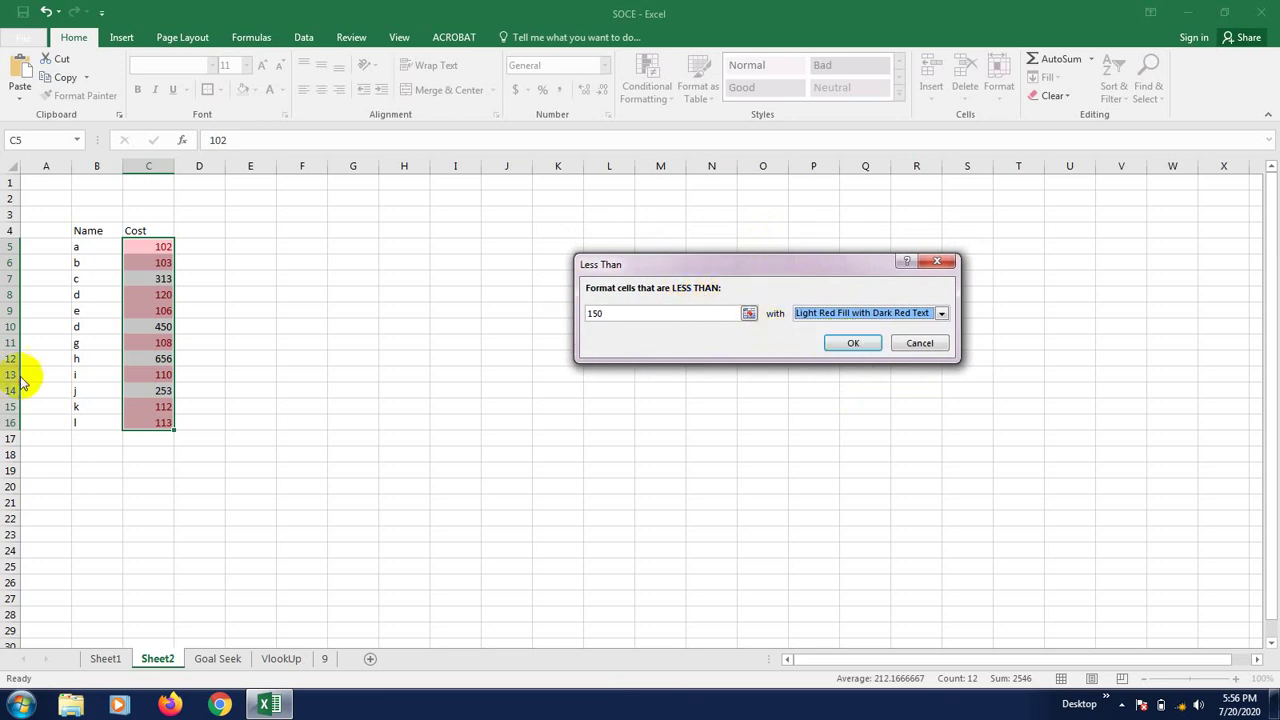
click(918, 343)
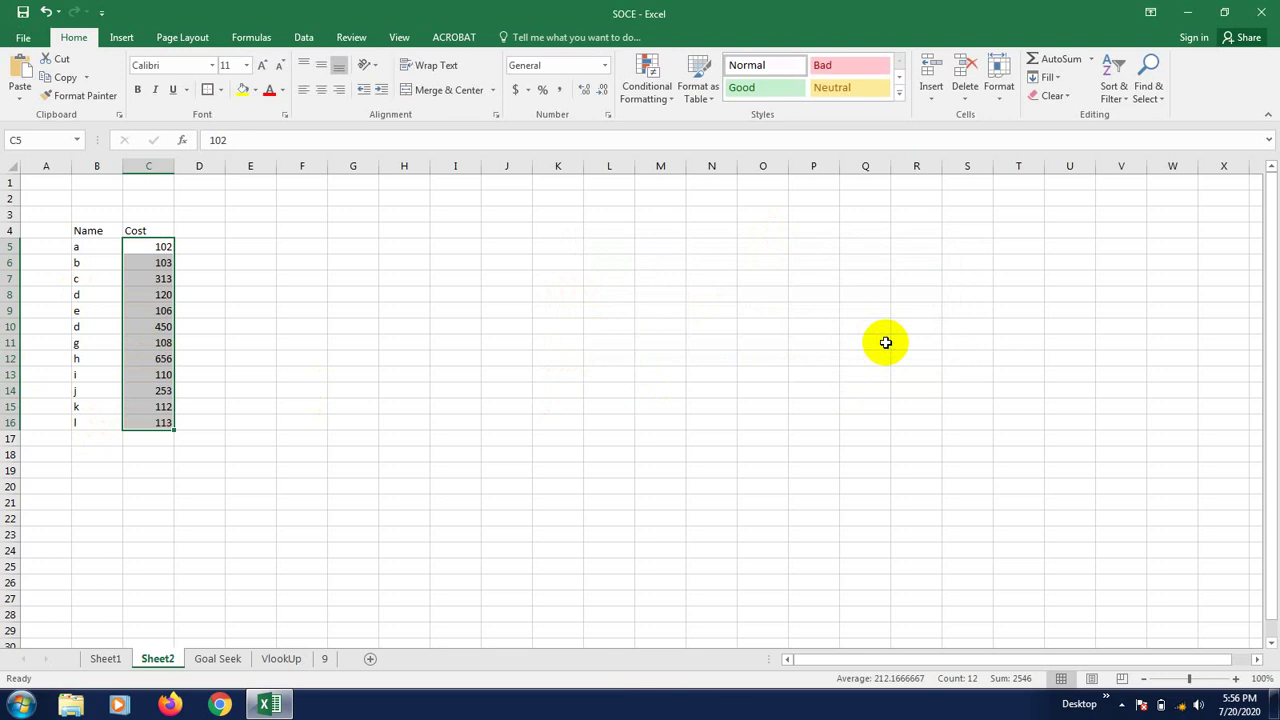
Step: Start a Between highlight rule on the selected costs with bounds 150 and 250, using Light Red Fill with Dark Red Text
click(666, 98)
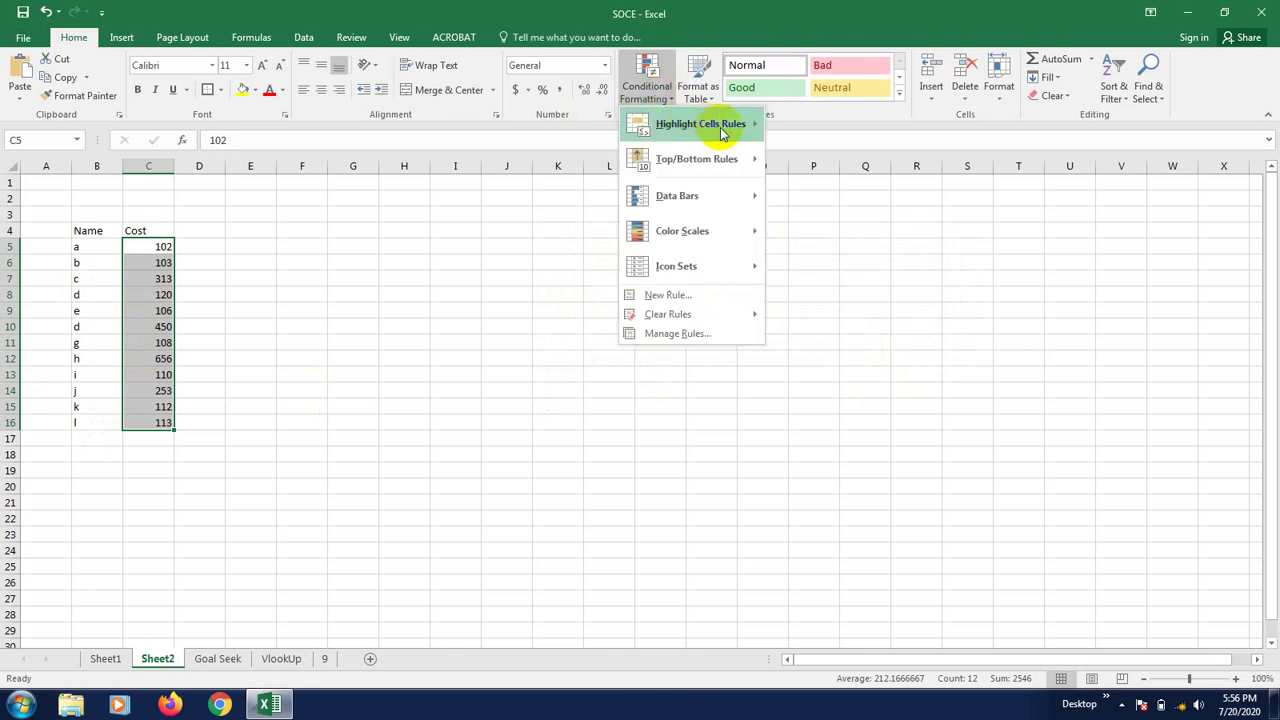
mouse_move(723, 126)
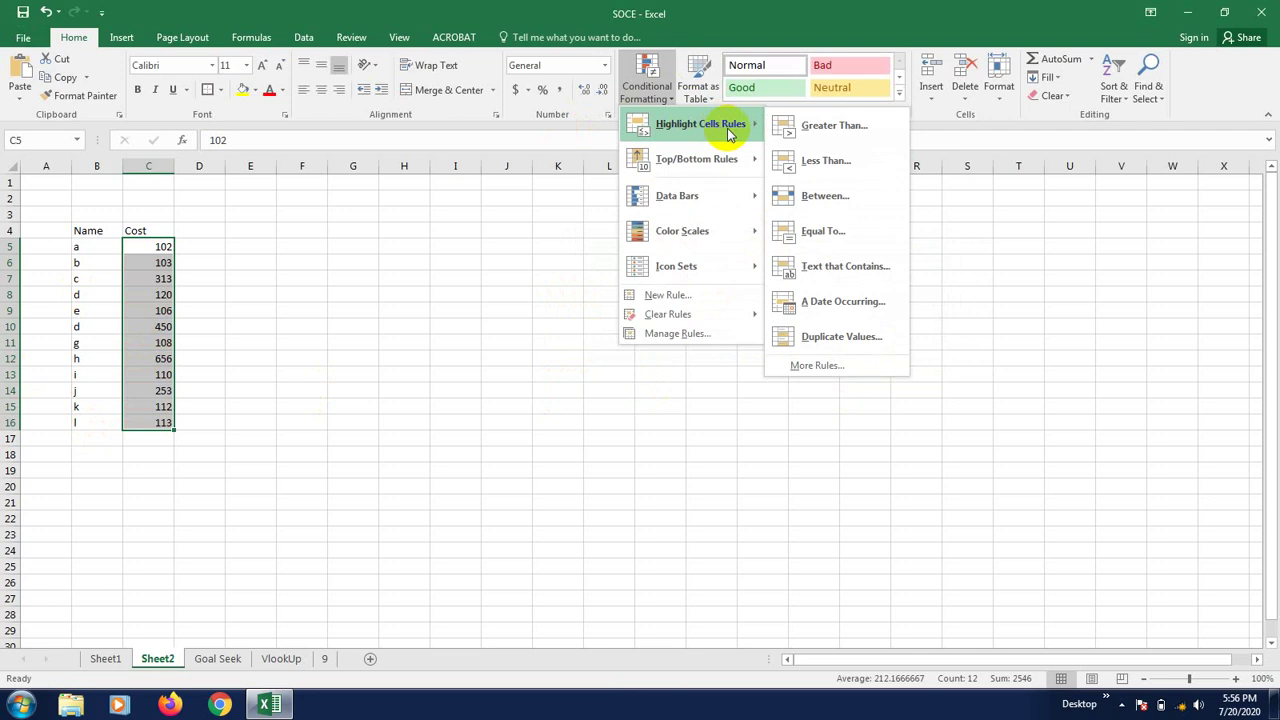
click(813, 197)
drag(793, 272, 802, 270)
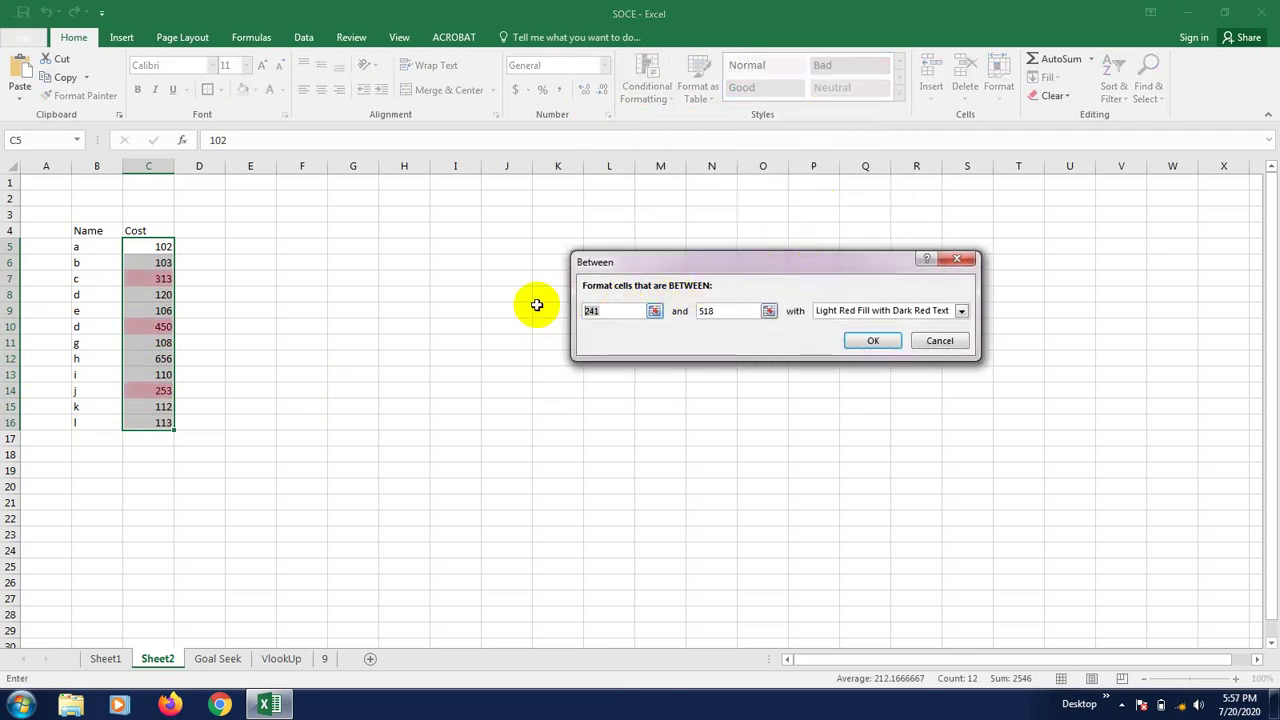
text(150)
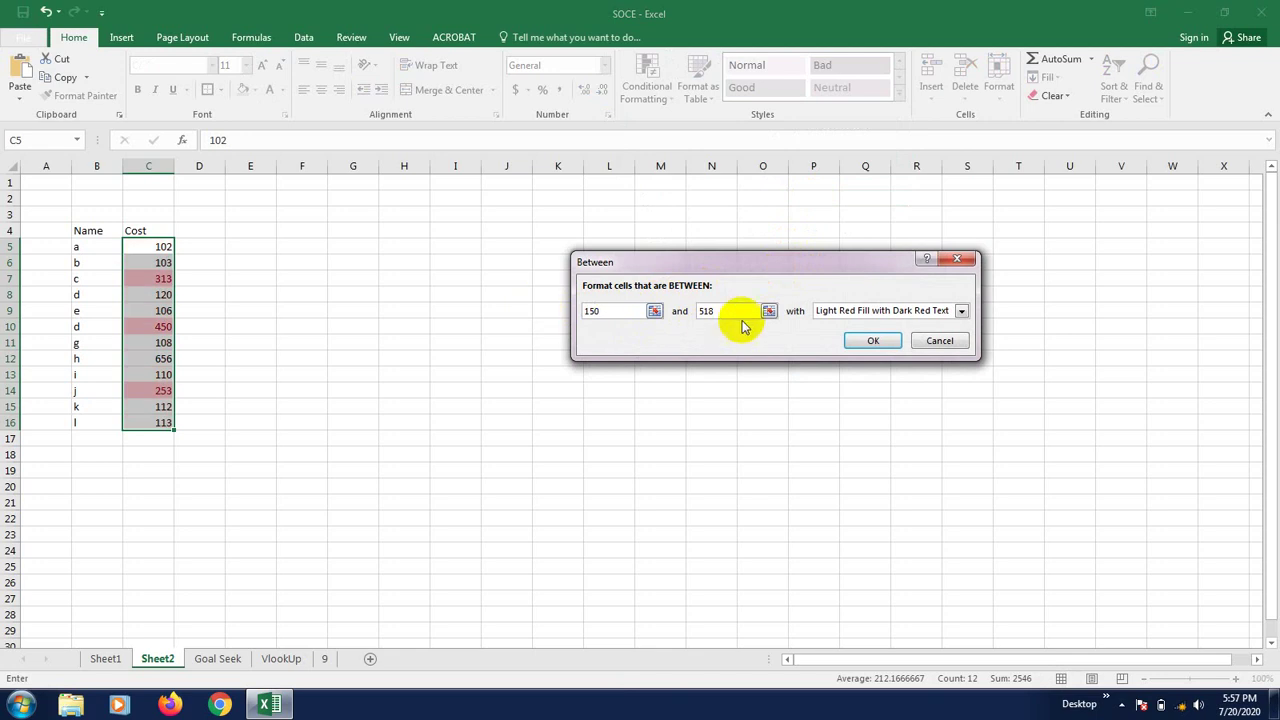
double_click(730, 311)
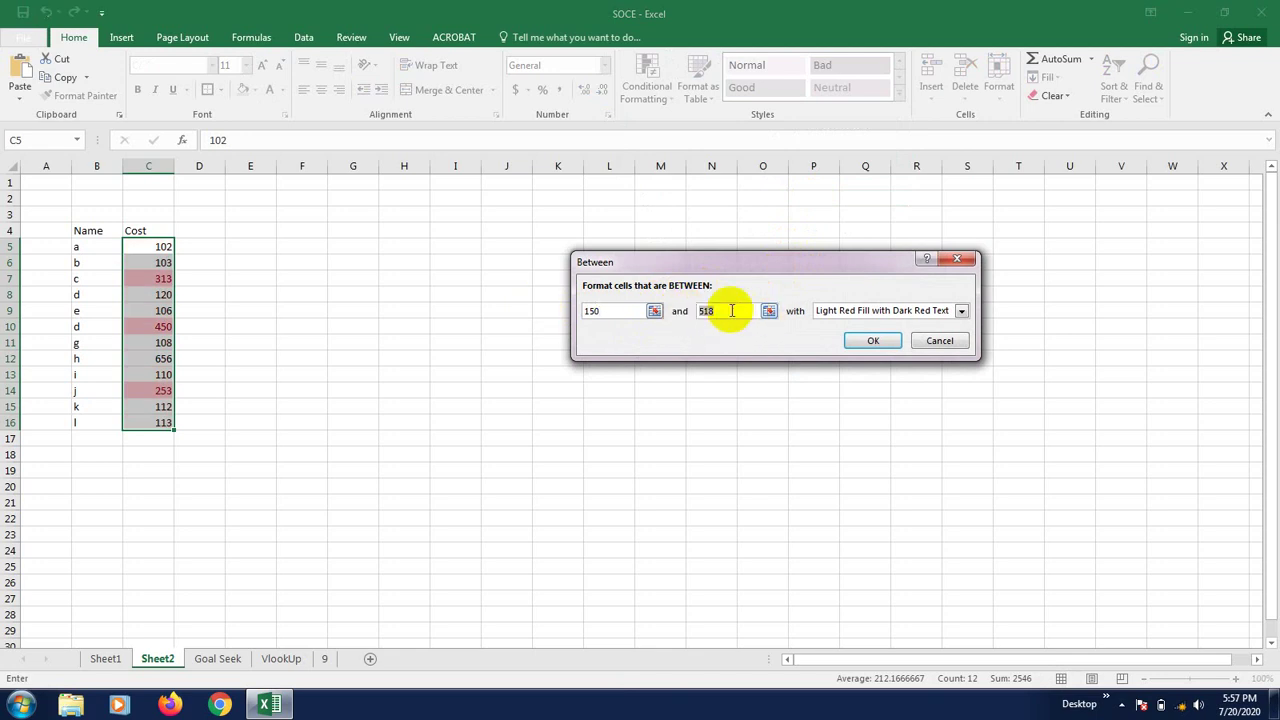
text(250)
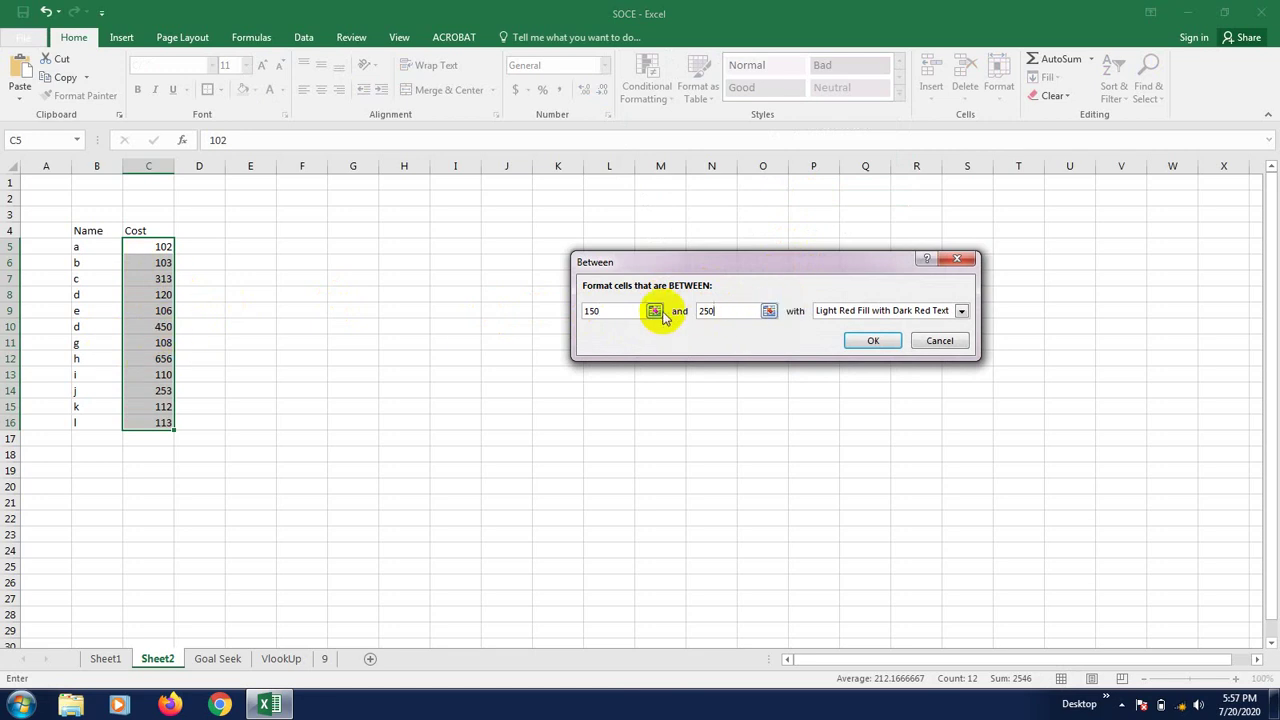
Step: Change the Between rule's lower bound to 105, apply the rule and deselect the costs
double_click(592, 310)
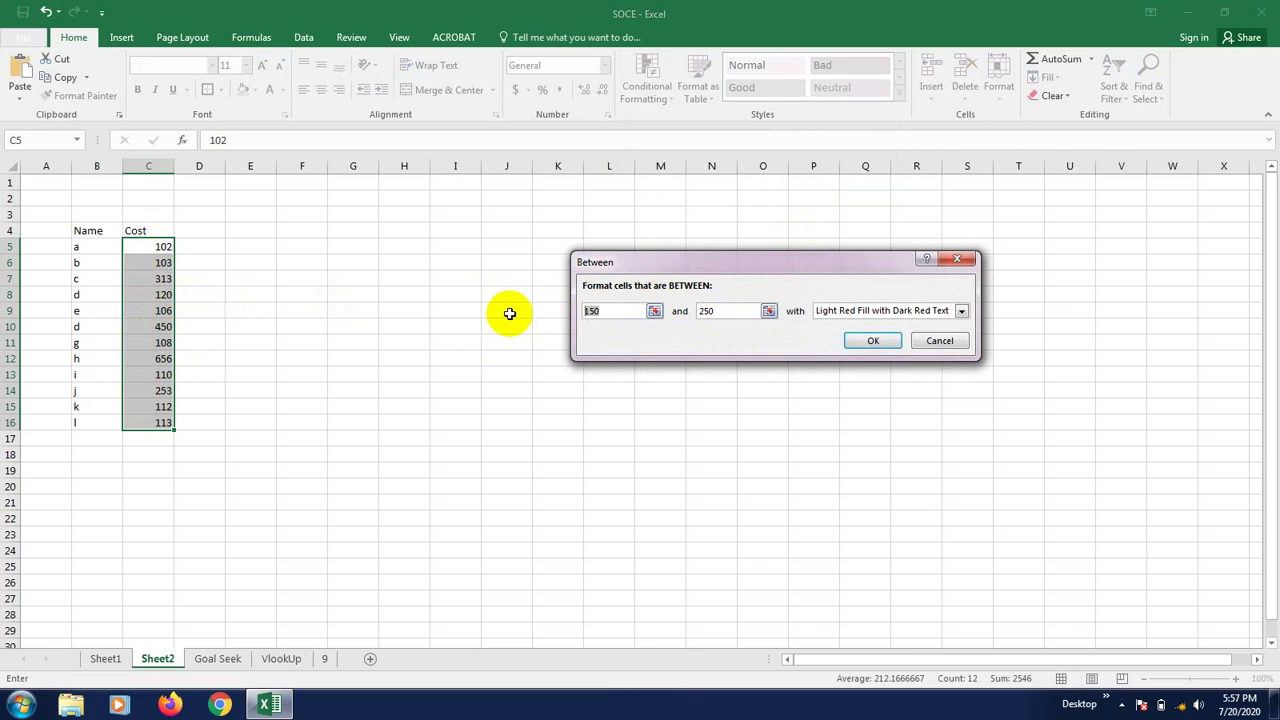
text(1)
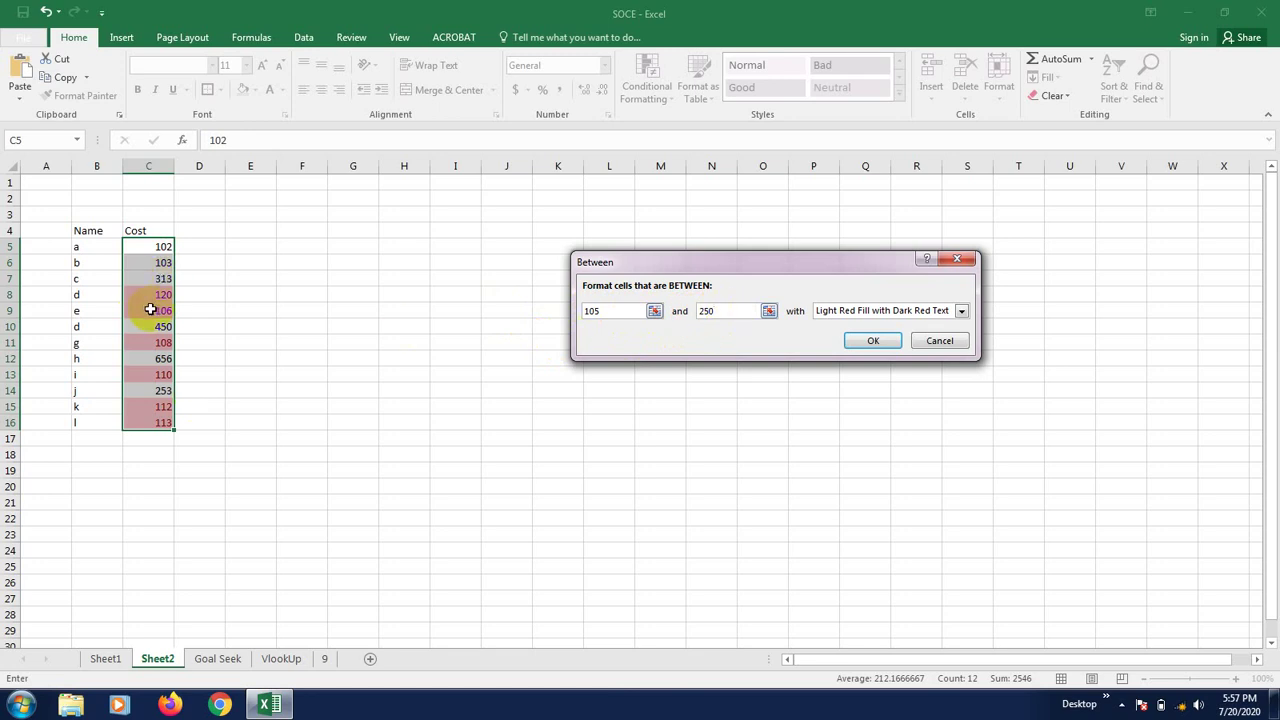
click(869, 340)
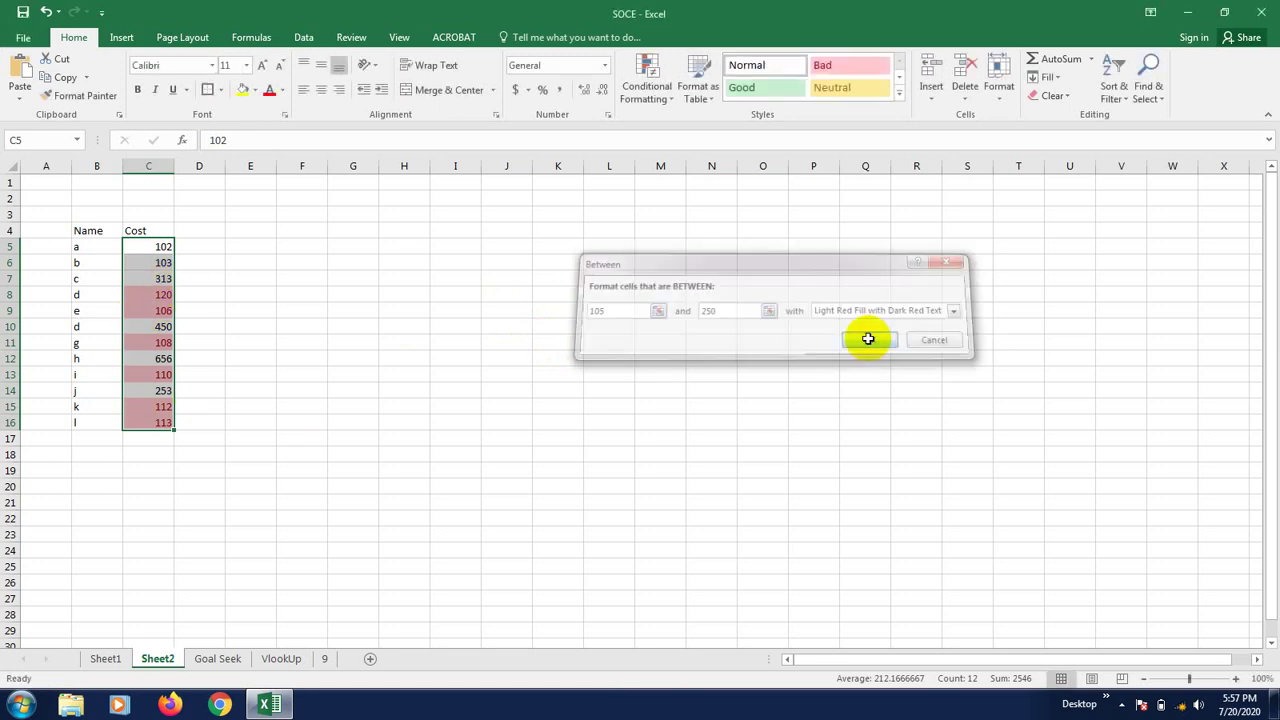
click(392, 391)
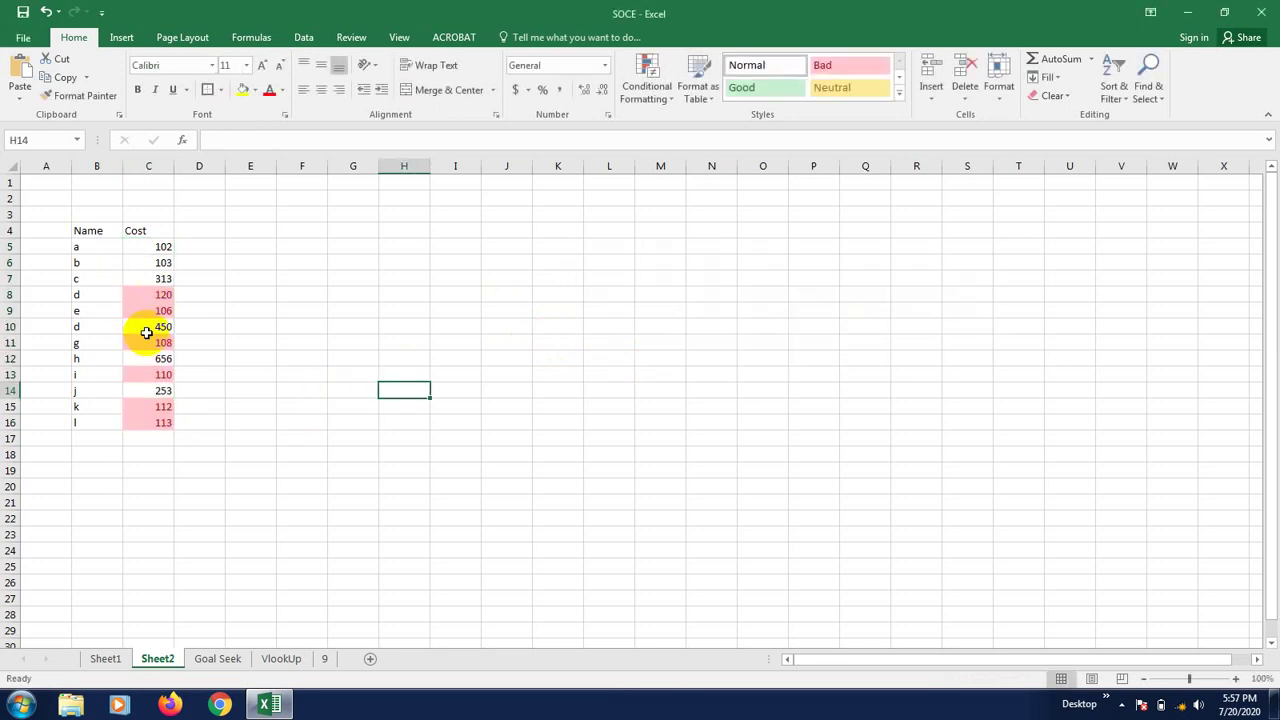
Step: Set the cost of item c in C7 to 150 to test the Between rule
click(160, 277)
text(1)
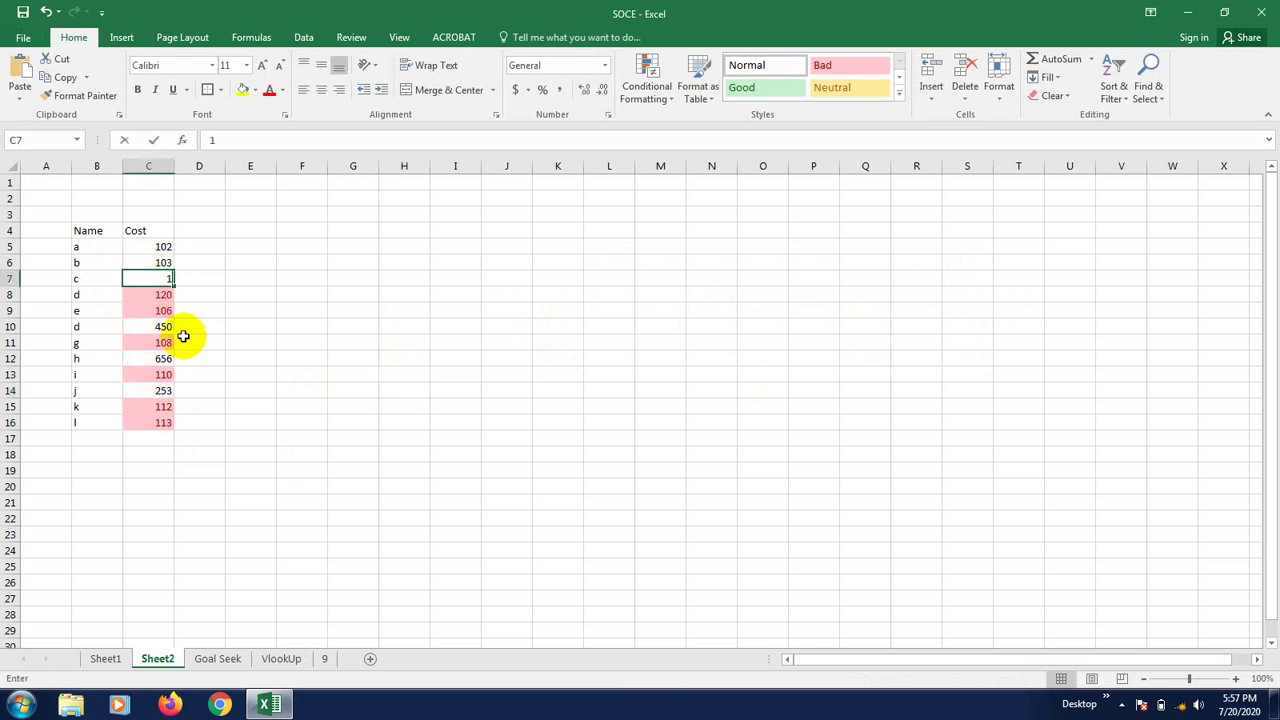
text(50)
key(Return)
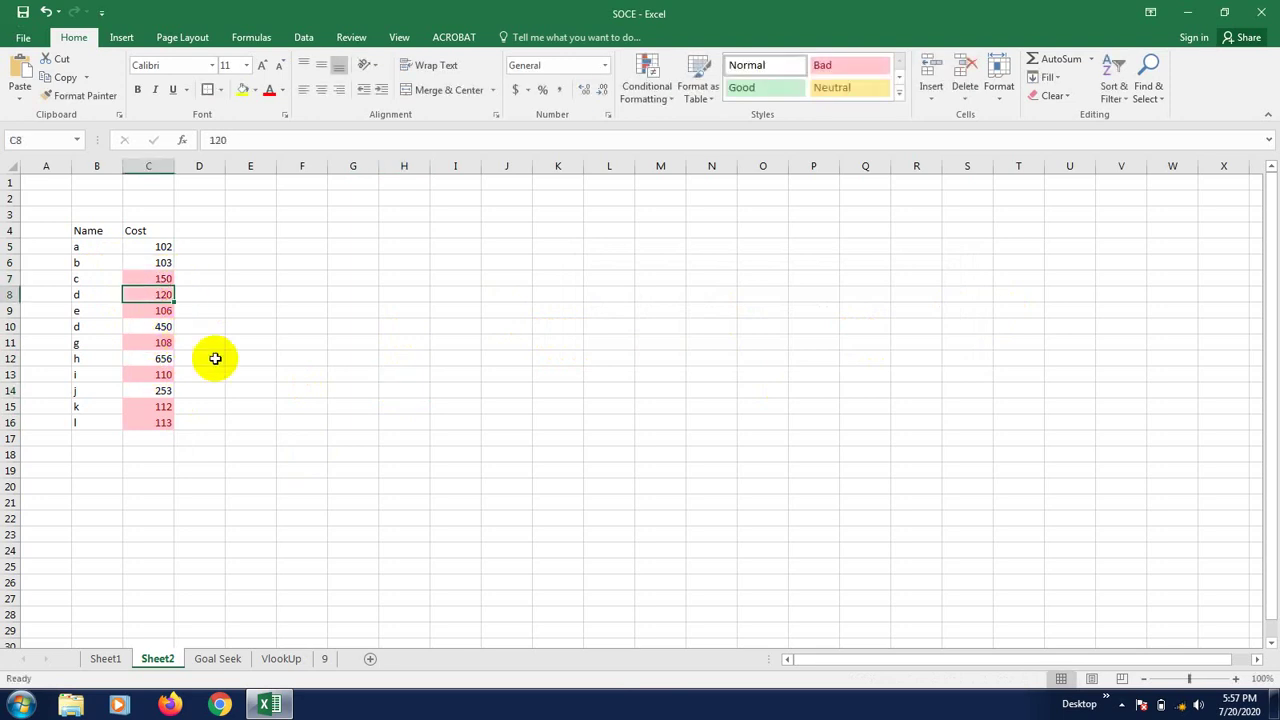
click(196, 341)
click(155, 278)
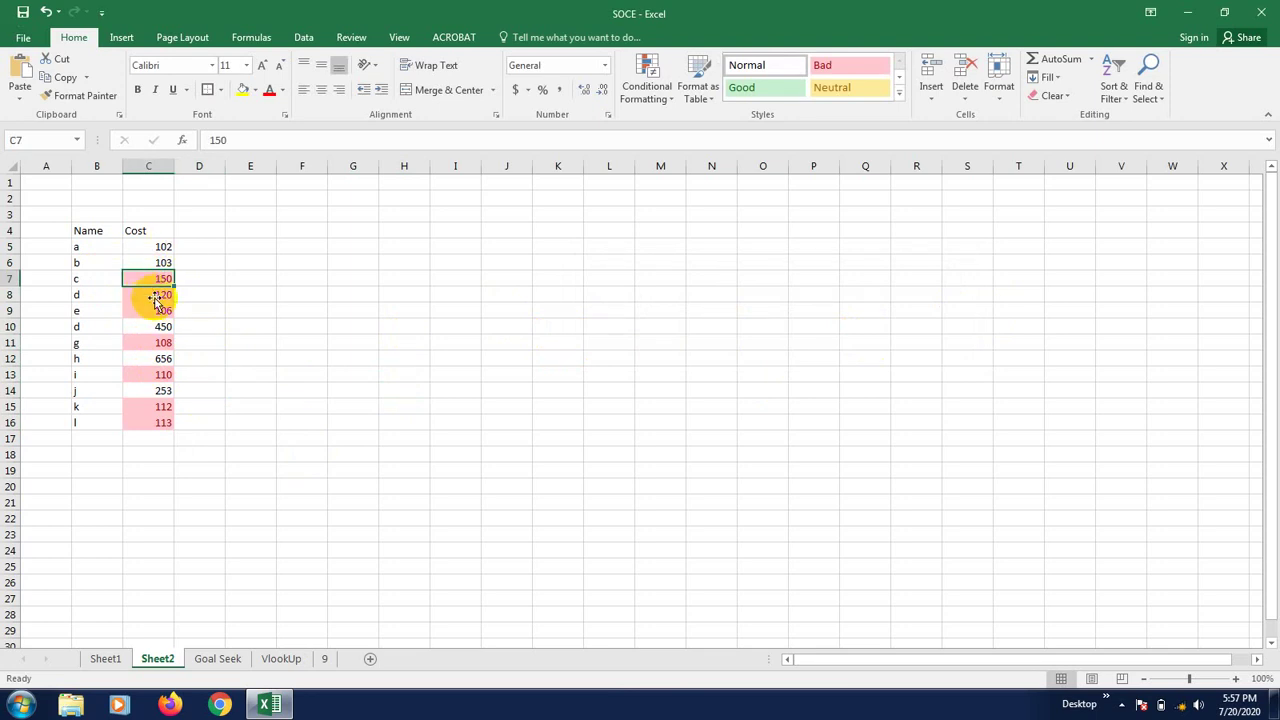
Step: Undo the C7 cost change and the Between highlight rule
drag(155, 246, 151, 422)
click(258, 420)
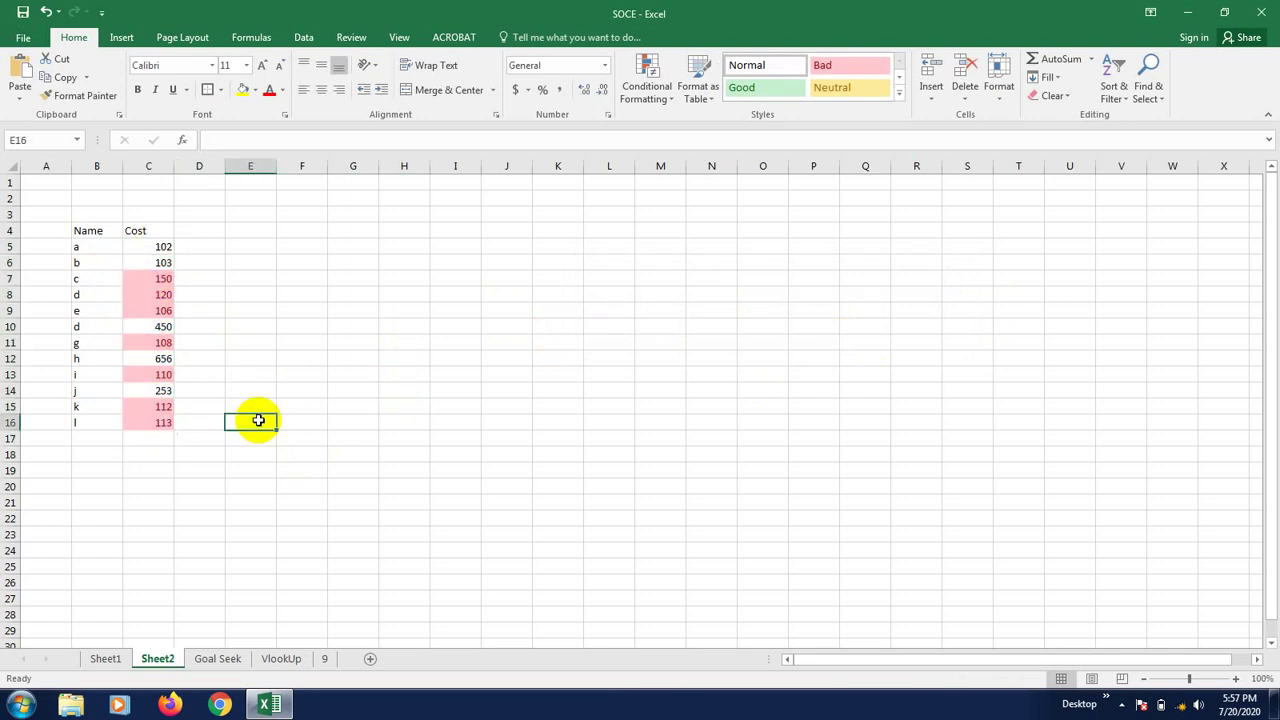
key(ctrl+z)
key(ctrl+z)
click(282, 355)
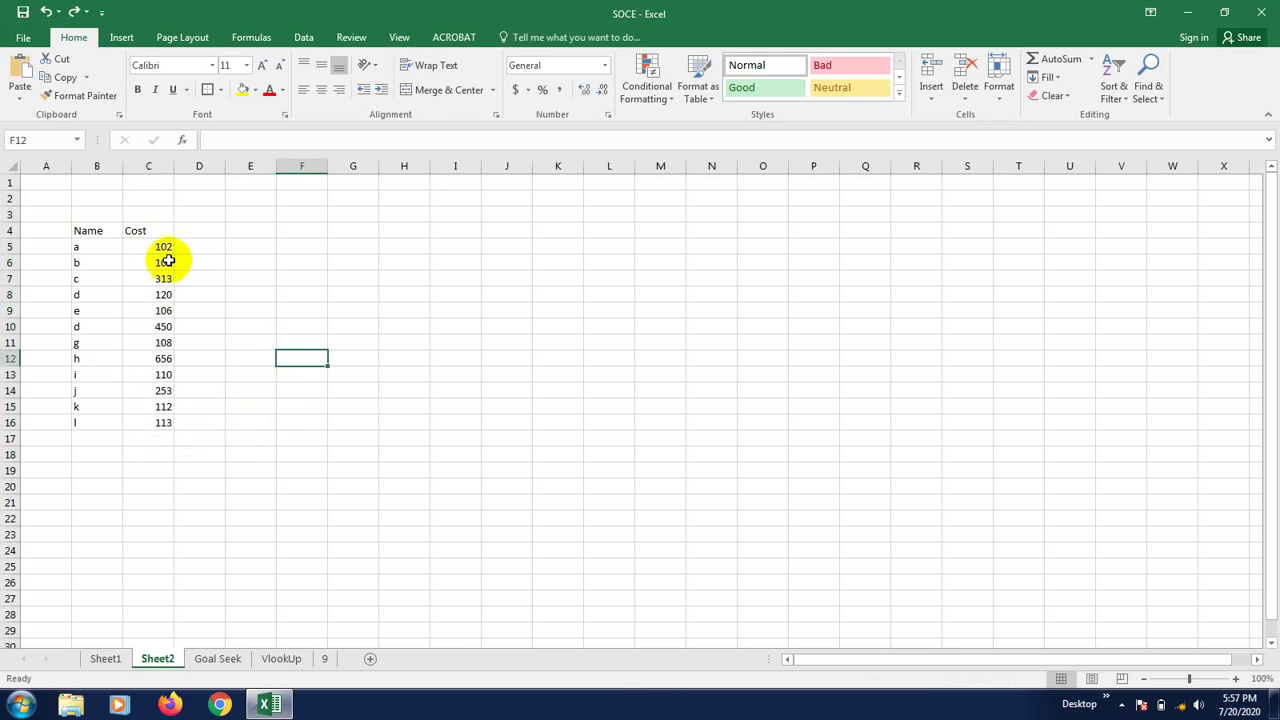
Step: Preview an Equal To 110 highlight rule with Light Red Fill with Dark Red Text on C5:C16, and cancel it
drag(161, 246, 149, 423)
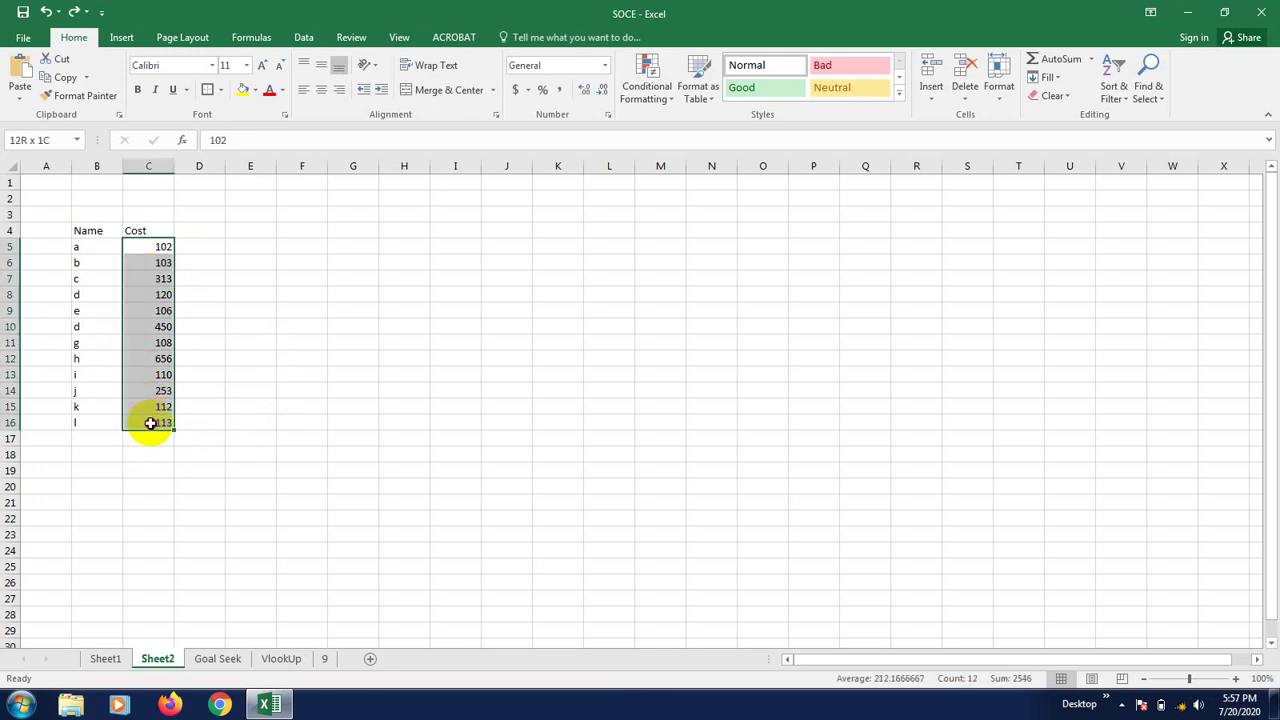
click(695, 90)
click(668, 98)
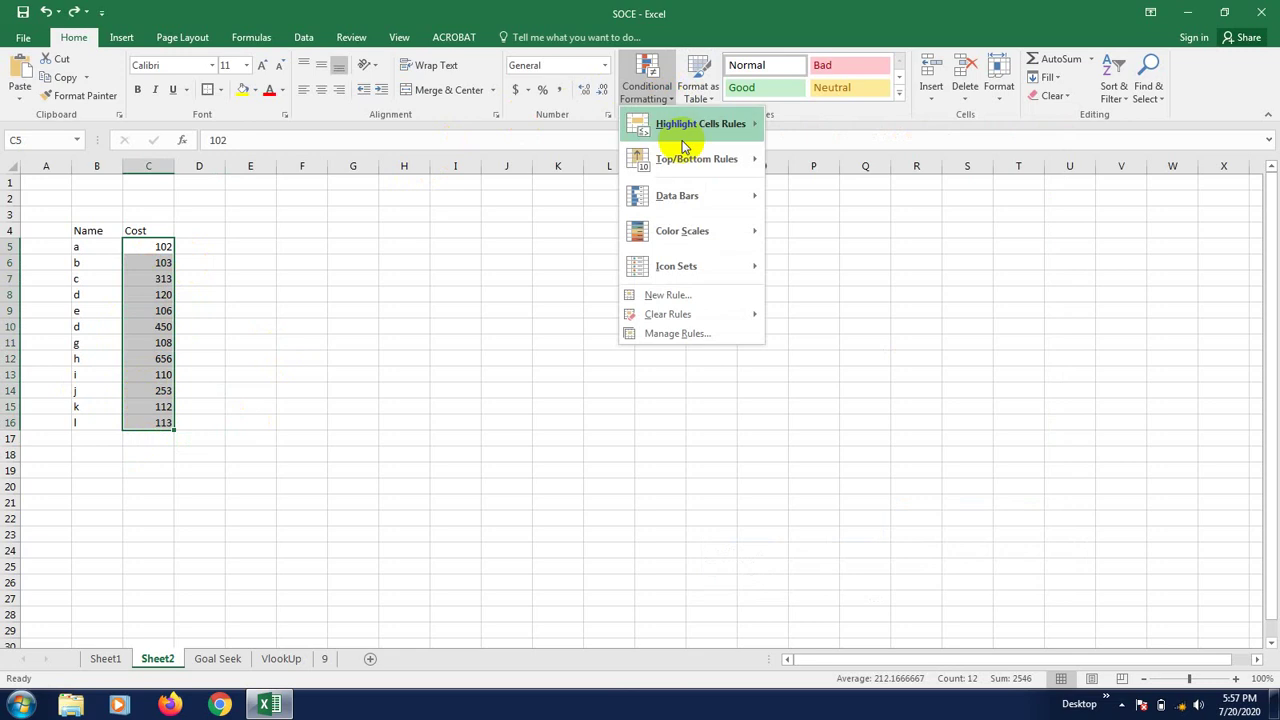
click(735, 126)
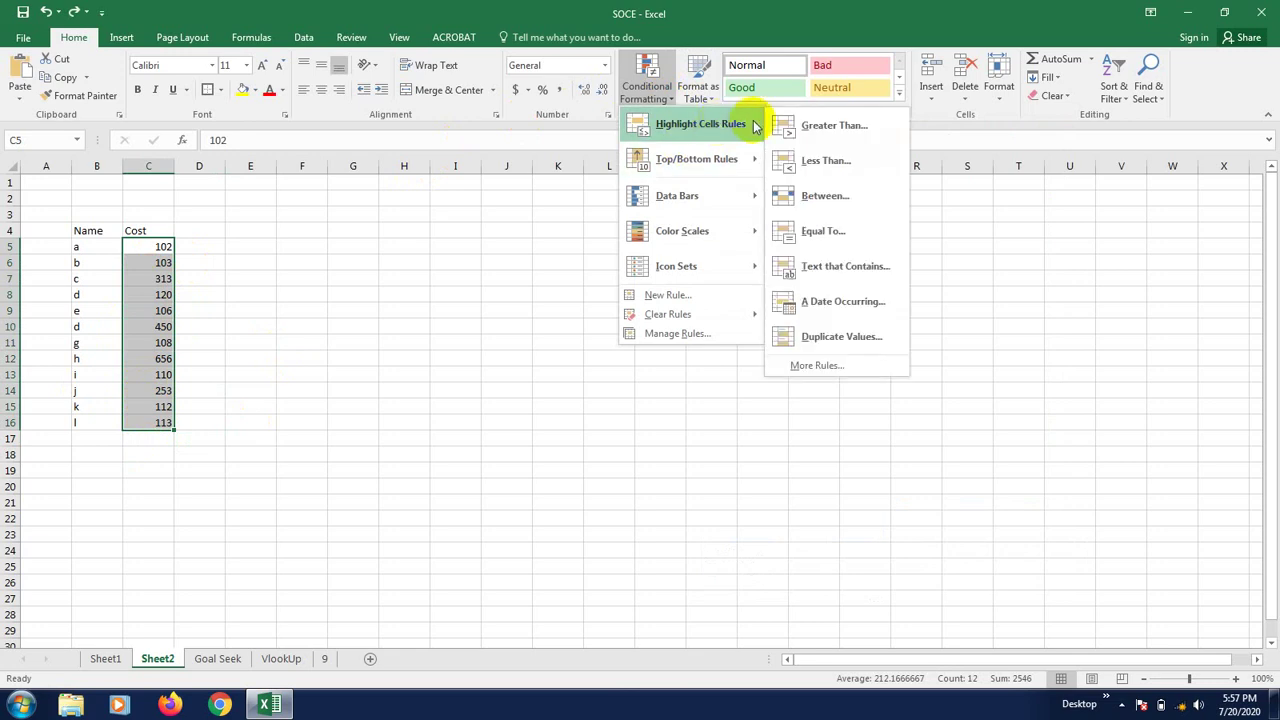
click(818, 240)
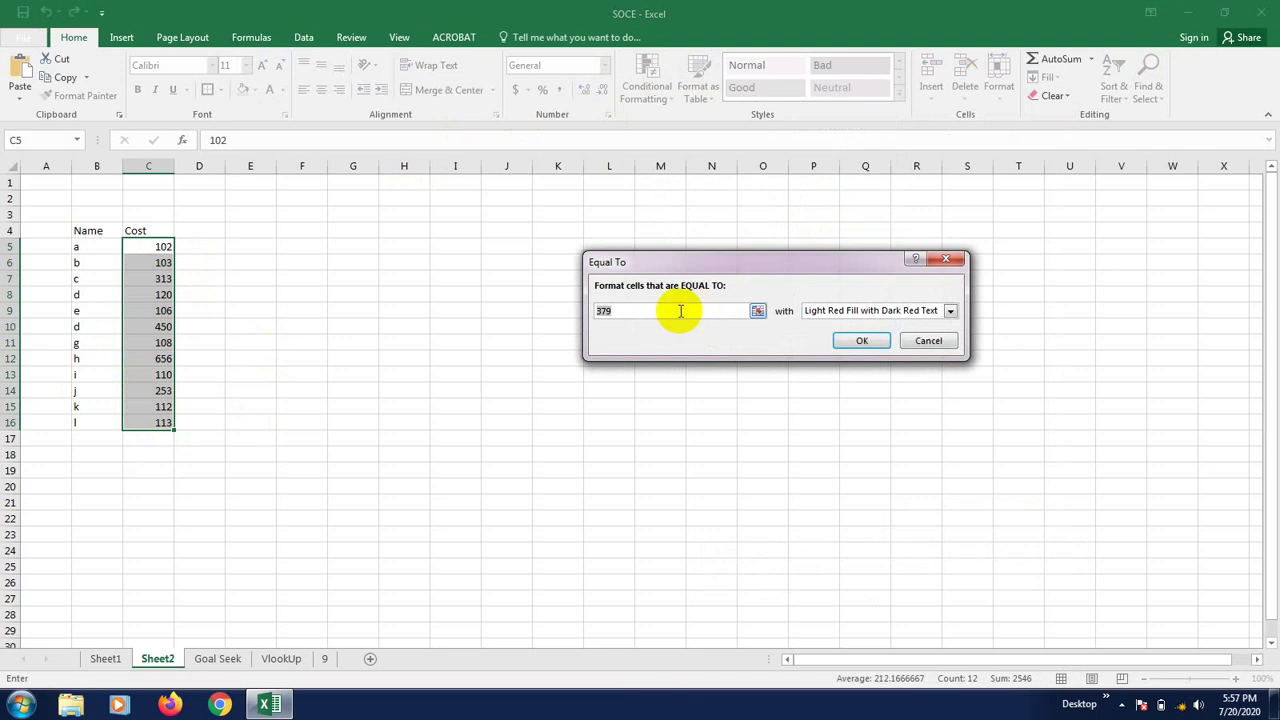
drag(679, 311, 538, 306)
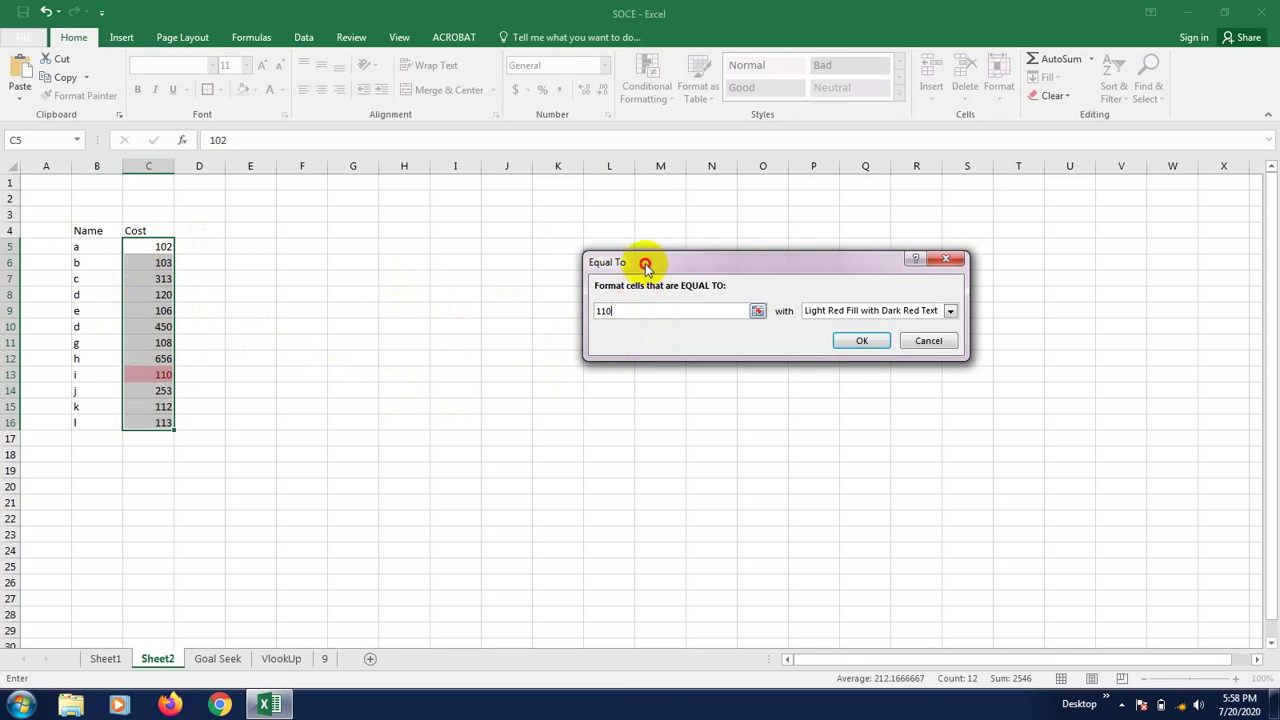
drag(646, 268, 636, 262)
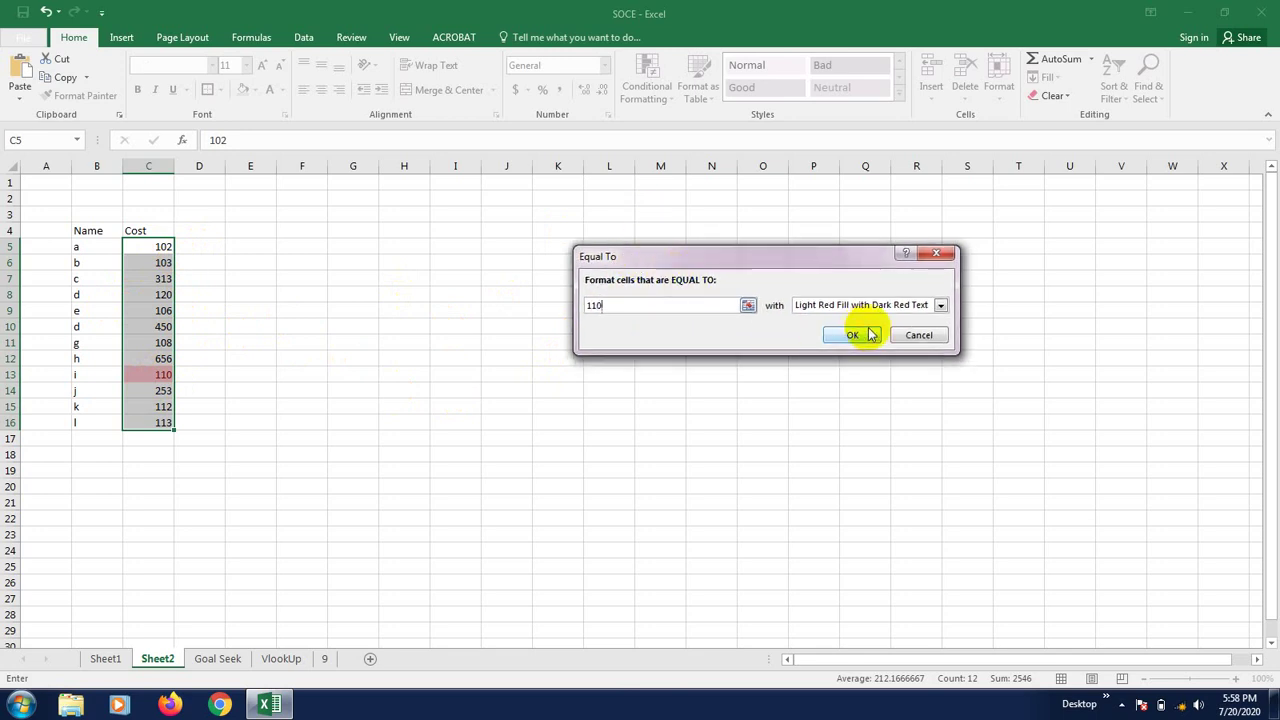
click(915, 336)
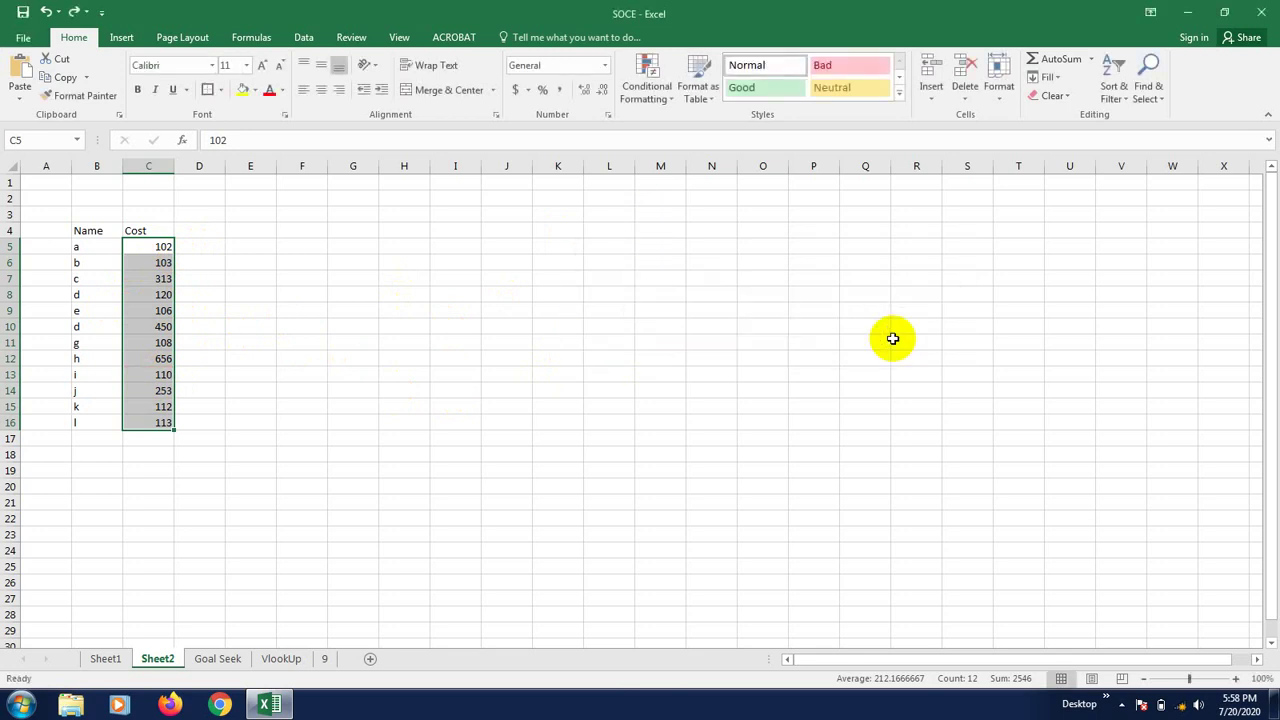
Step: Start a Top 10 Items rule on the selected costs and try a rank count of 300
click(673, 97)
mouse_move(685, 167)
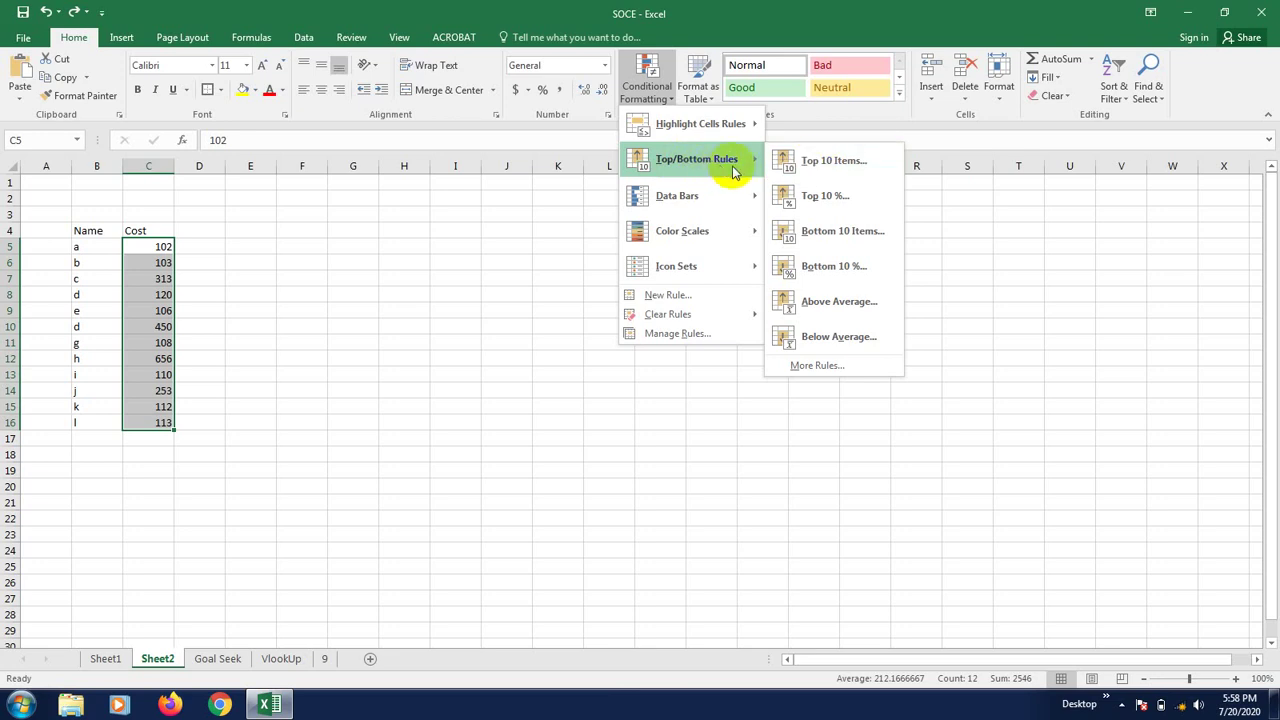
click(828, 163)
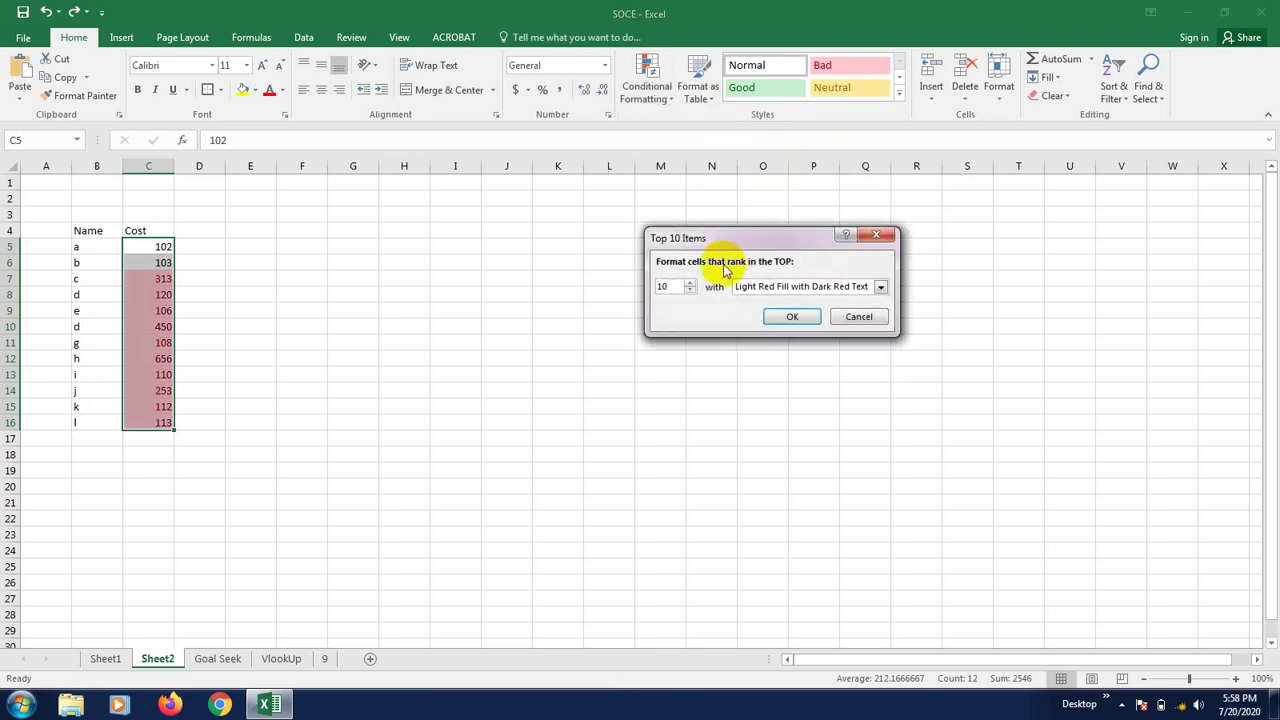
drag(726, 240, 754, 249)
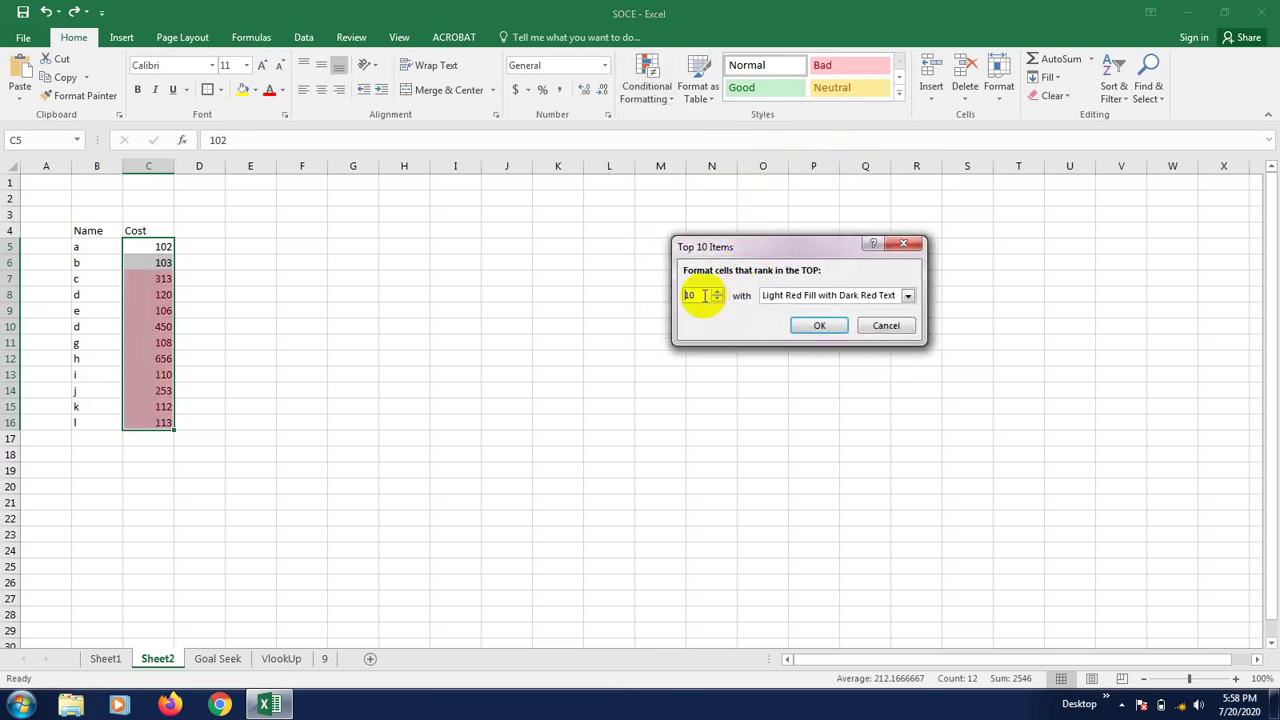
drag(704, 295, 686, 302)
drag(704, 295, 686, 295)
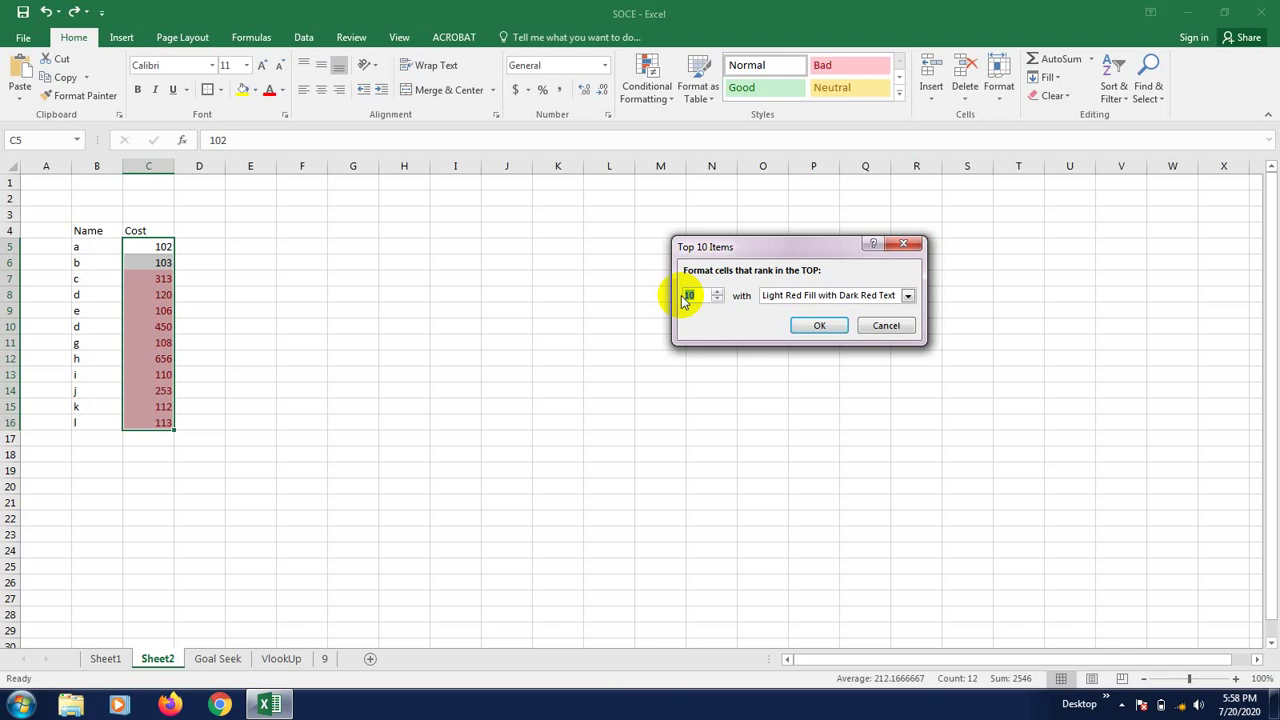
text(300)
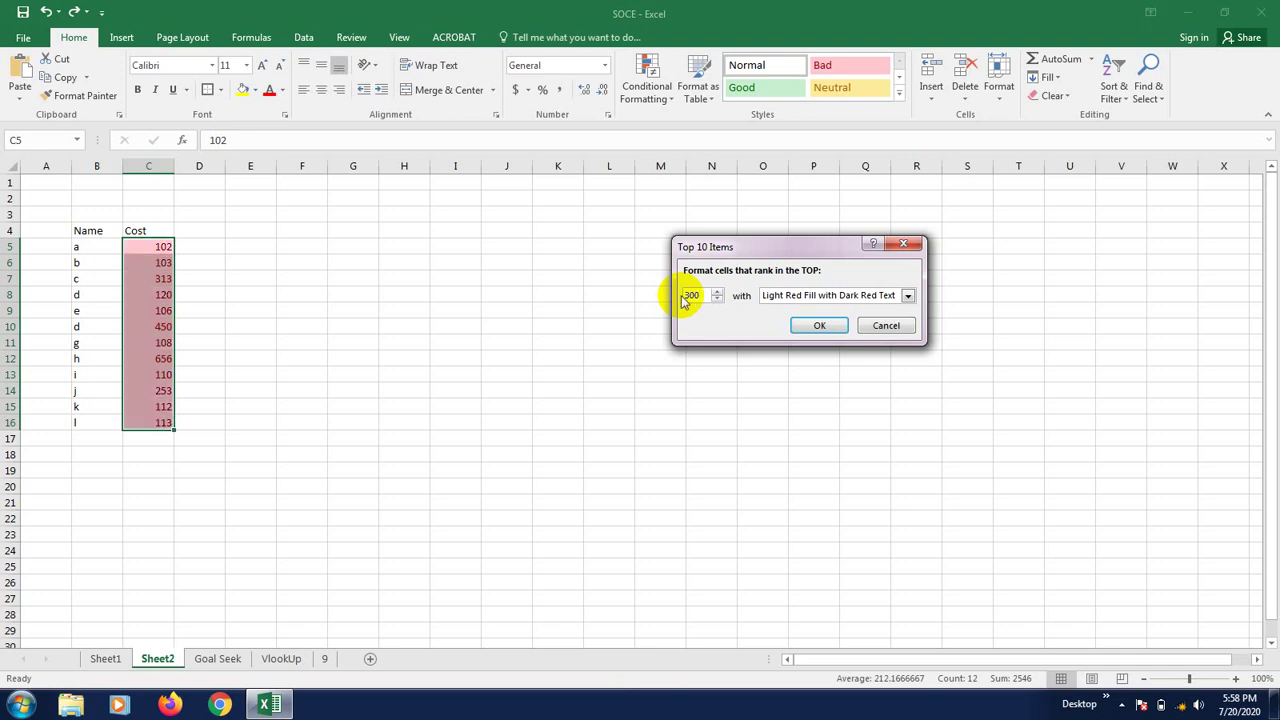
Step: Preview the Top 10 Items rule with a rank count of 3, and cancel it
click(700, 298)
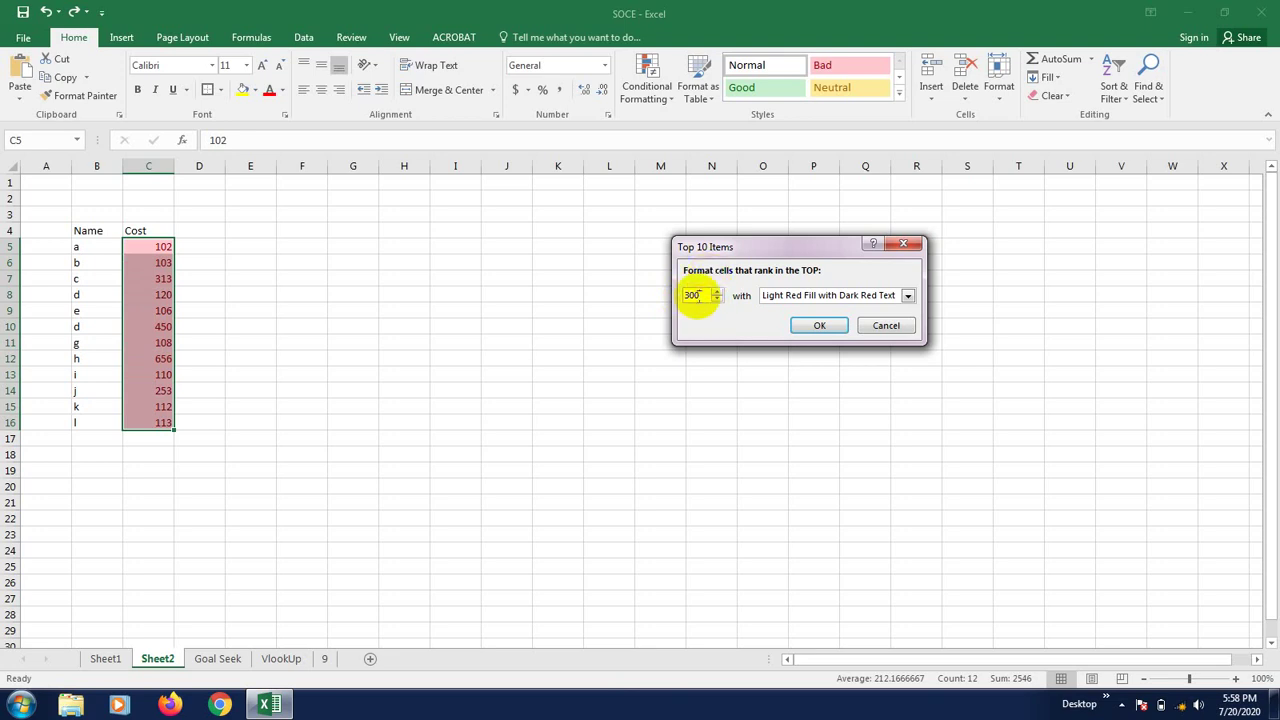
drag(697, 296, 672, 296)
text(3)
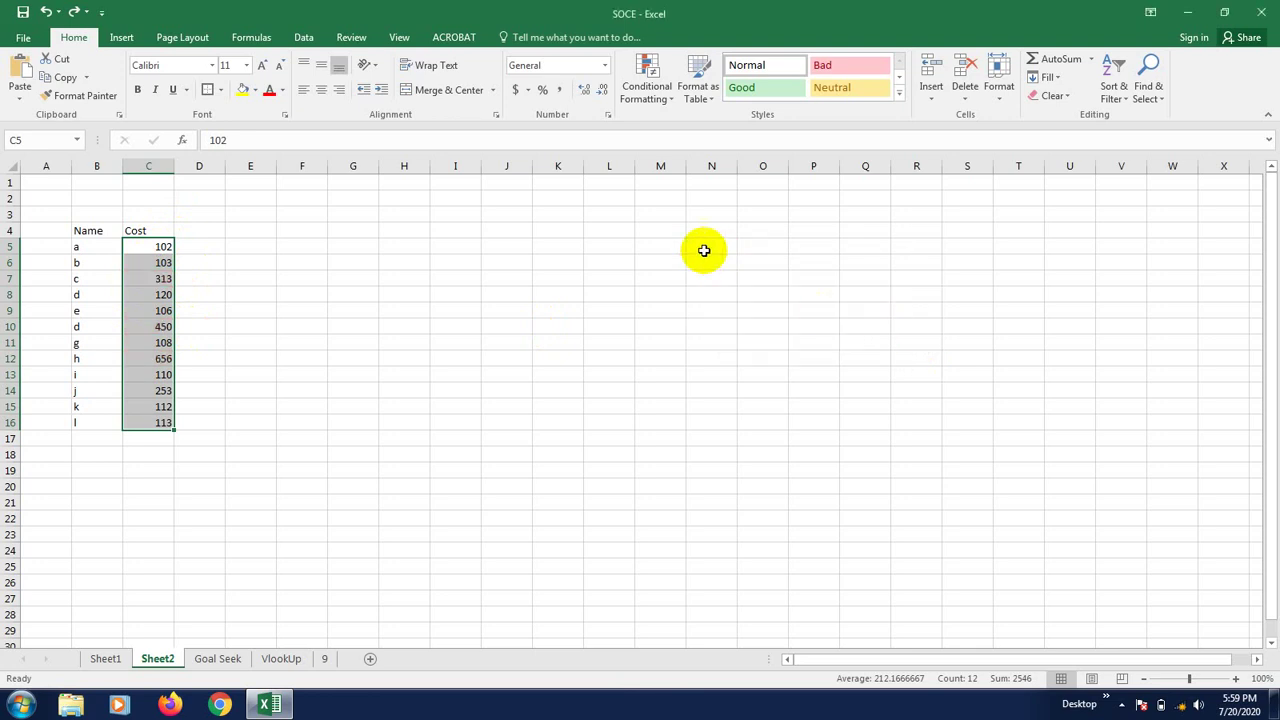
Step: Start a Bottom 10 Items rule on the selected costs with a rank count of 3
click(665, 104)
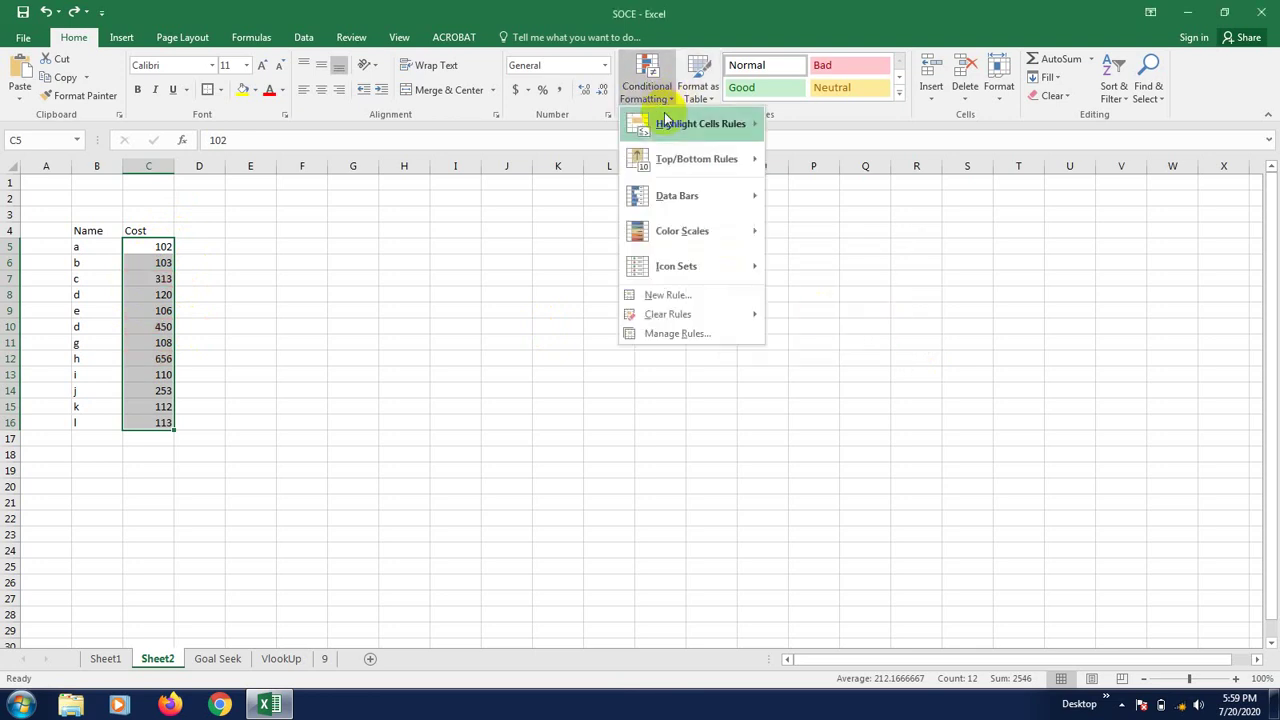
mouse_move(679, 163)
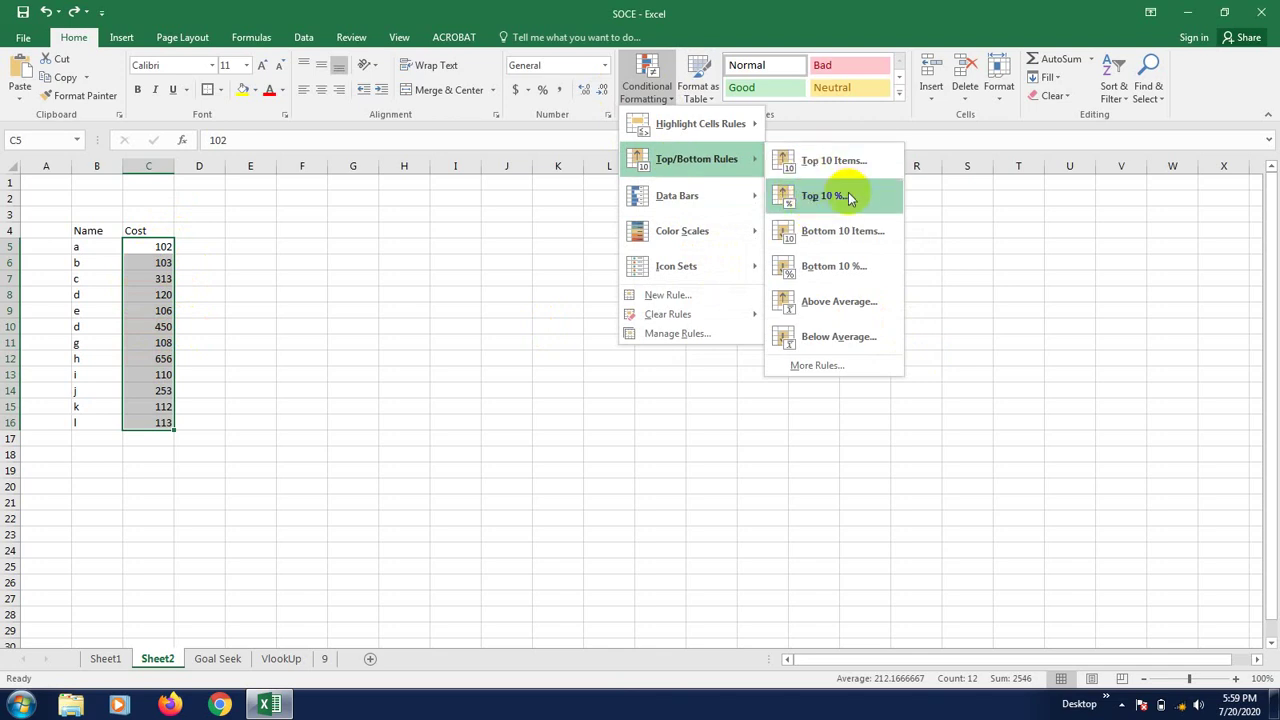
click(831, 244)
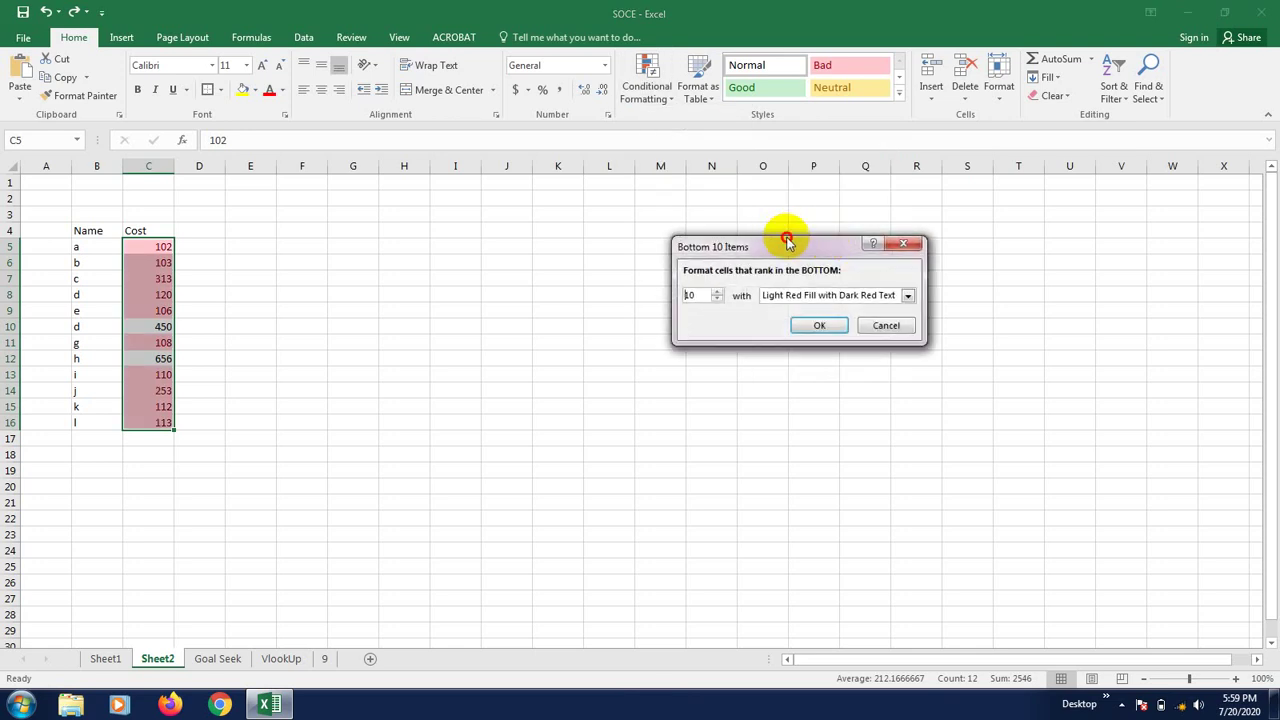
drag(783, 243, 826, 235)
drag(748, 287, 713, 300)
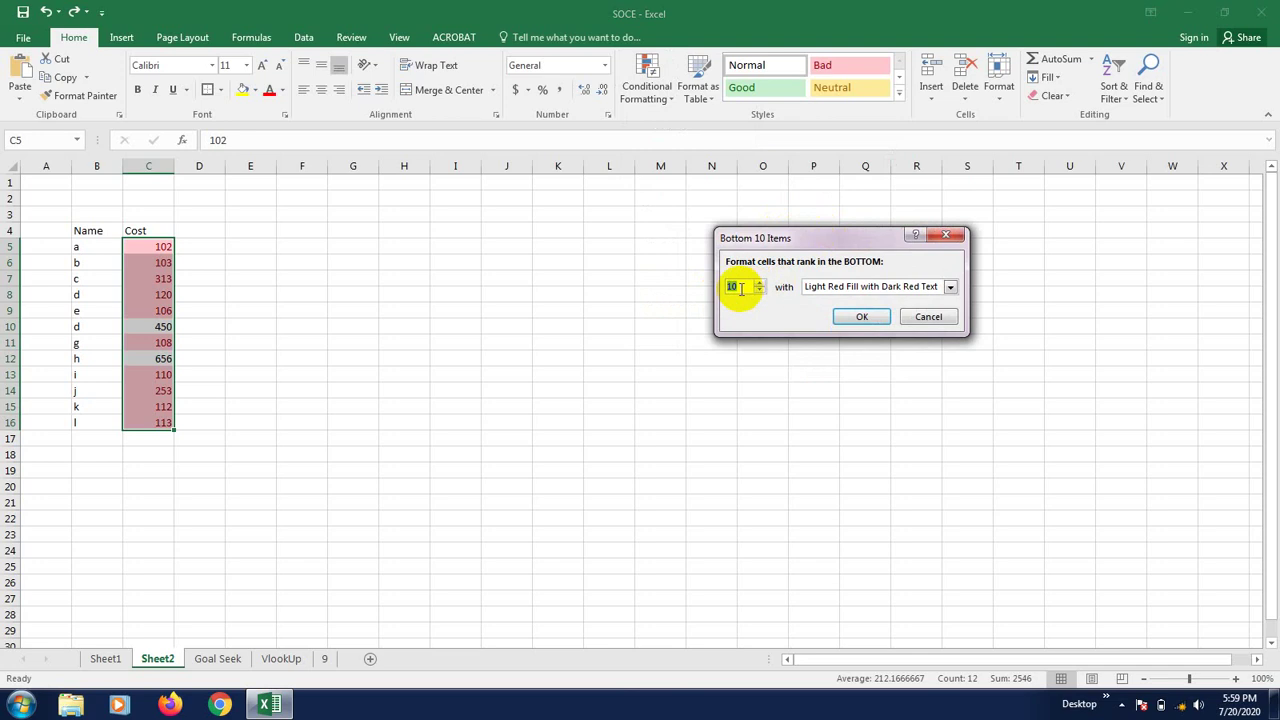
text(3)
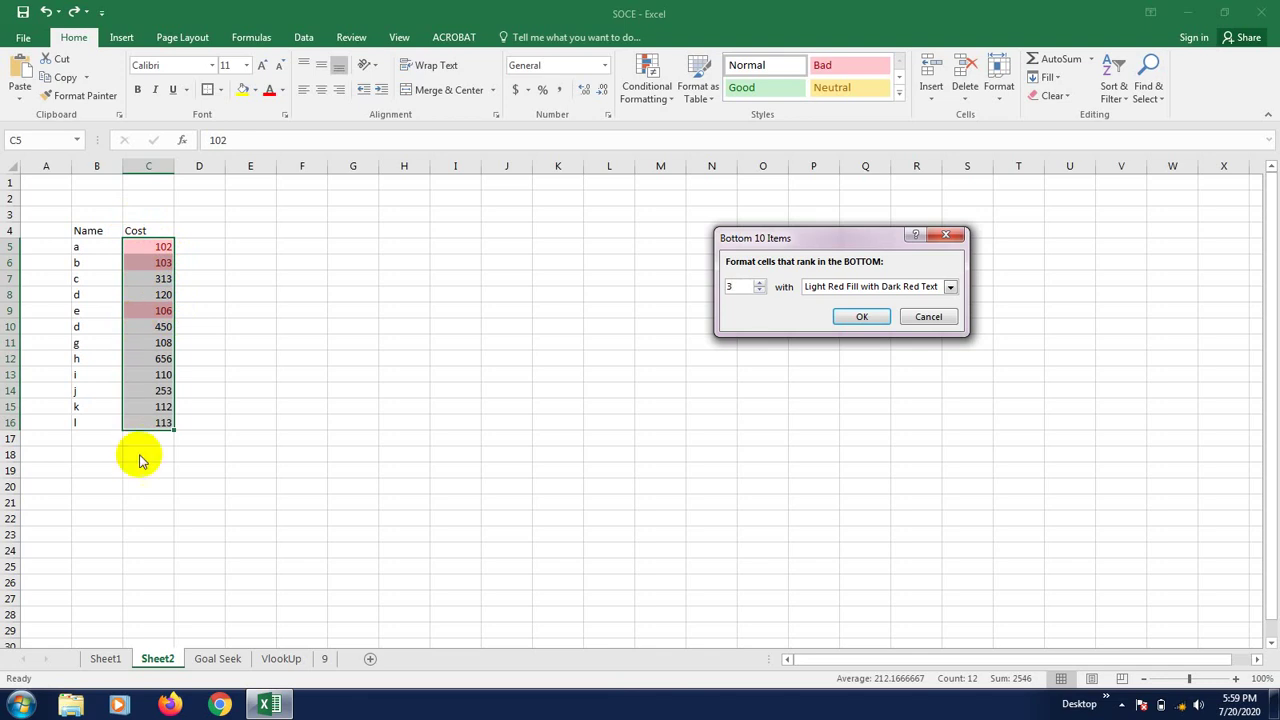
Step: Preview the Bottom 10 Items rule with Yellow Fill with Dark Yellow Text and Green Fill with Dark Green Text, and cancel it
click(870, 287)
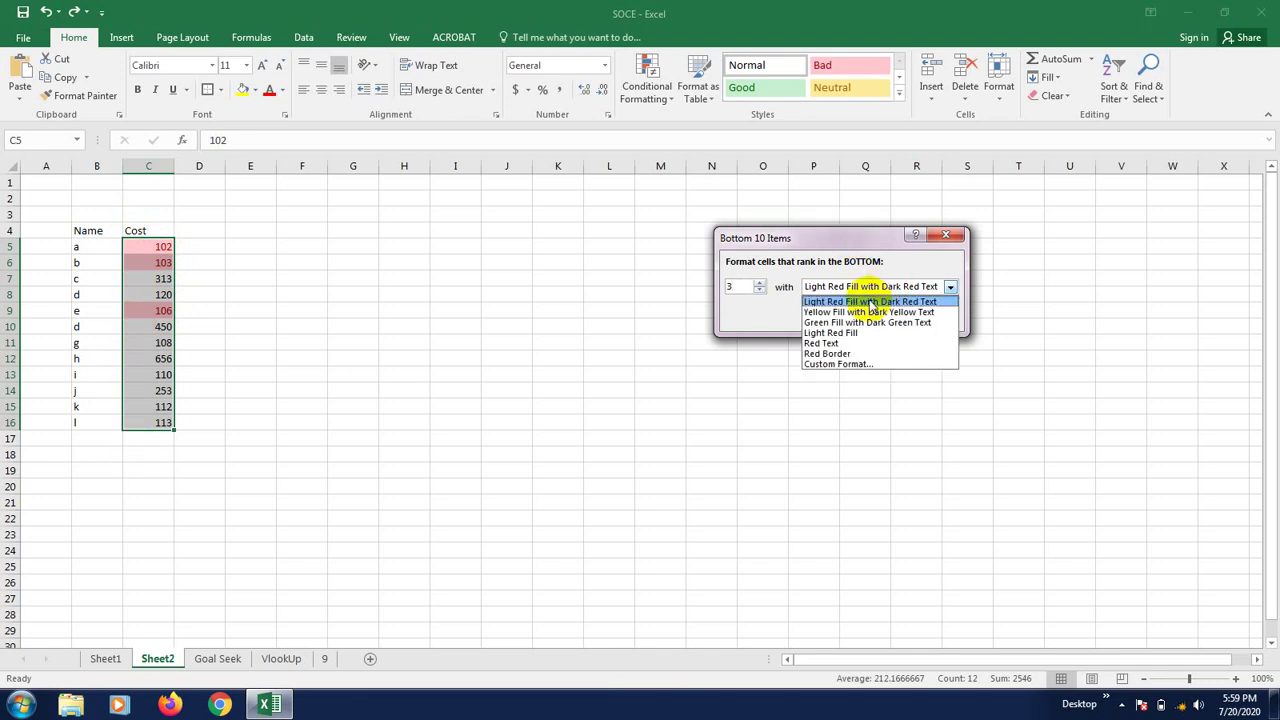
click(872, 312)
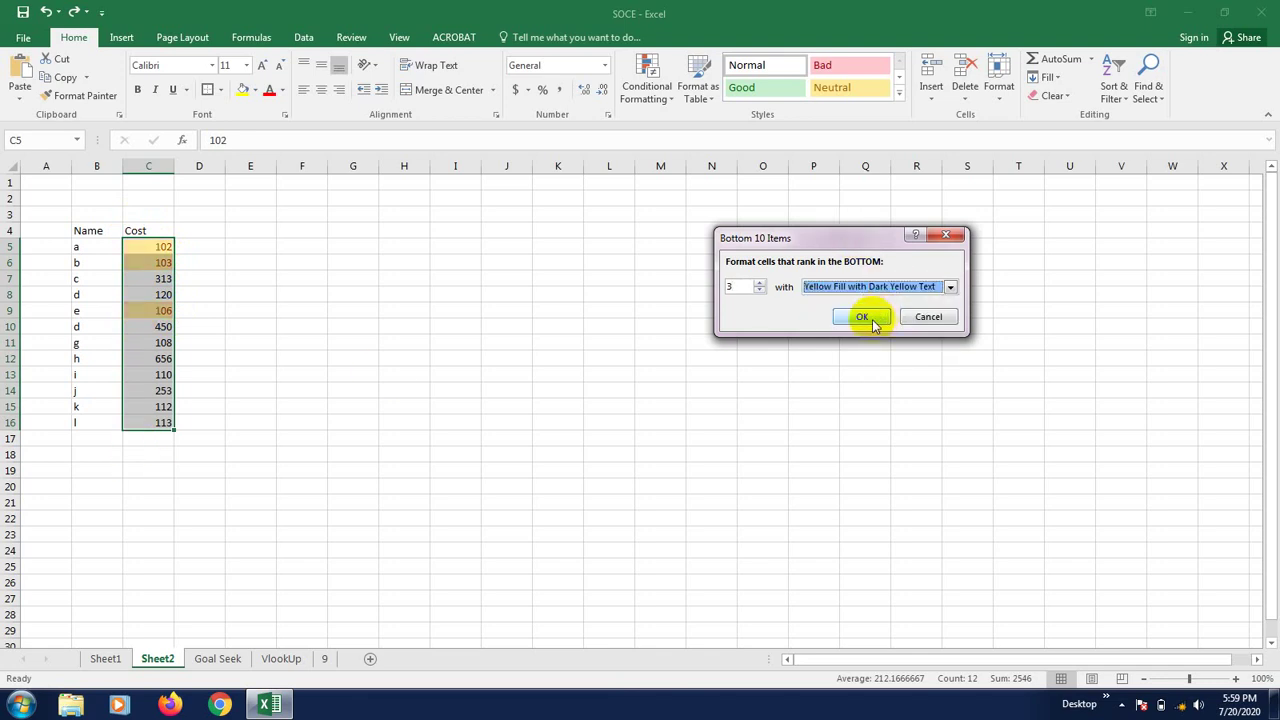
click(868, 288)
click(856, 322)
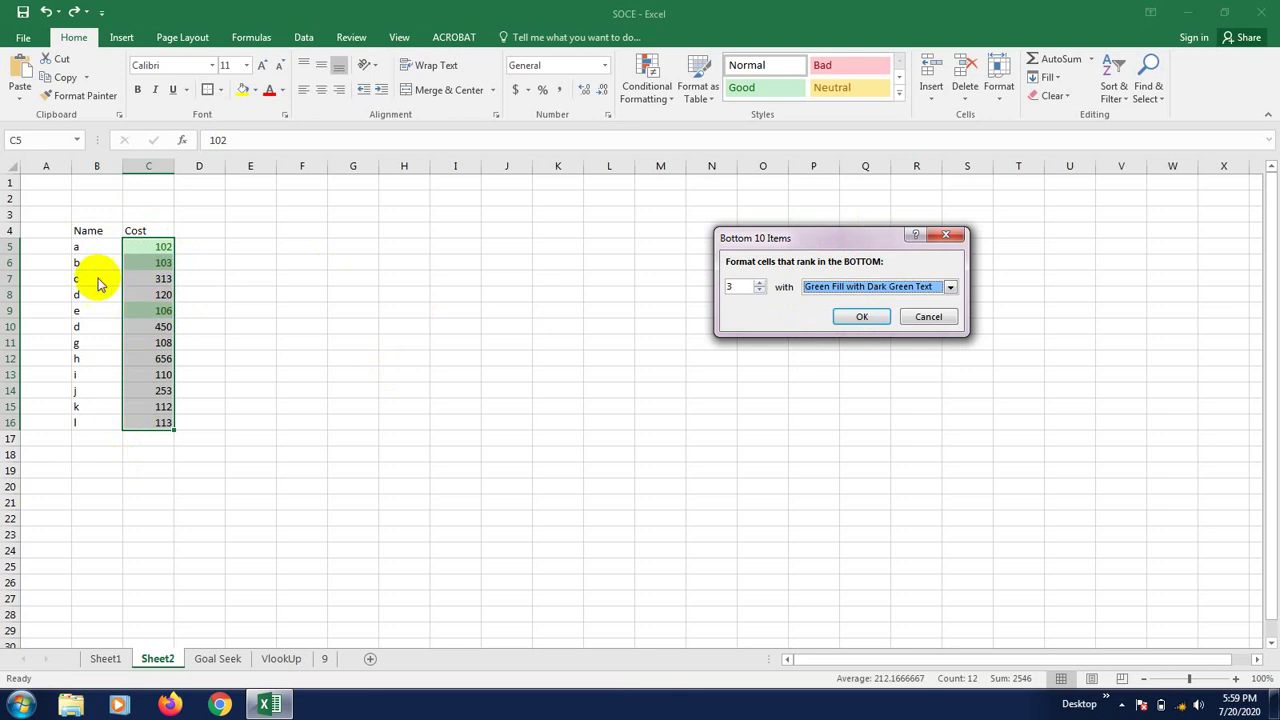
click(920, 317)
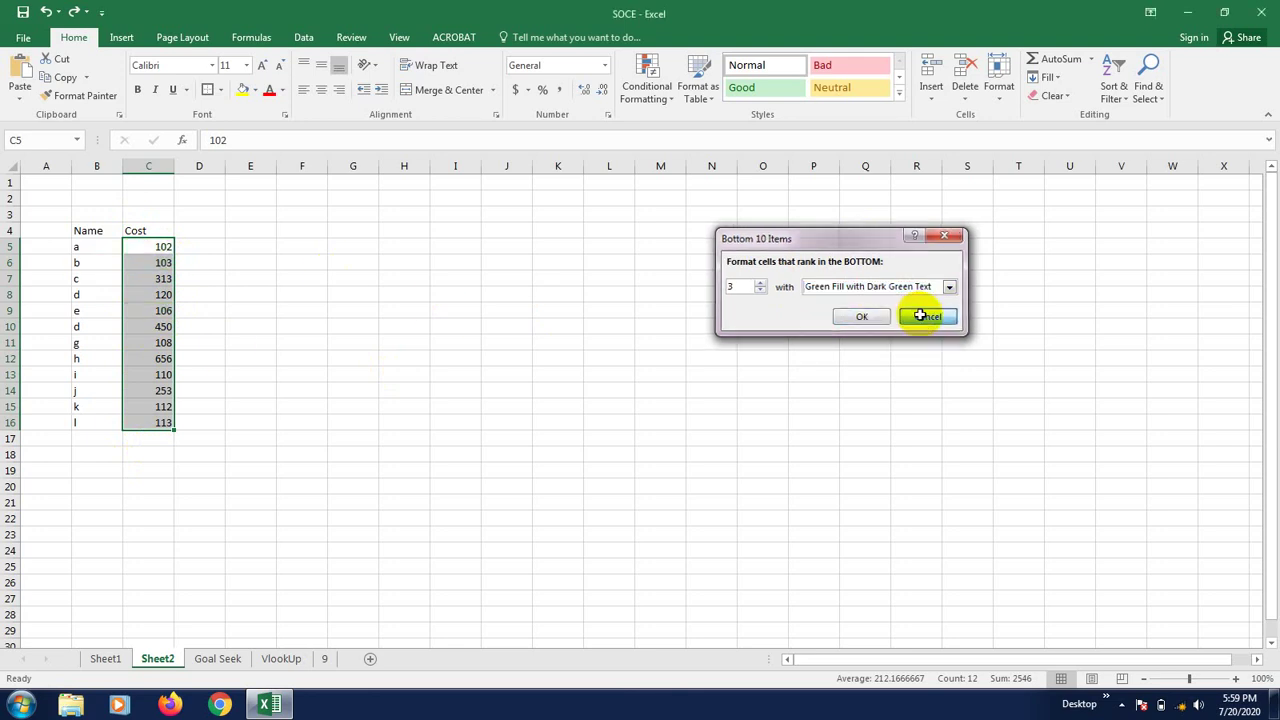
Step: Apply orange gradient-fill data bars to the costs in C5:C16 and widen column C to about four times its width
click(662, 92)
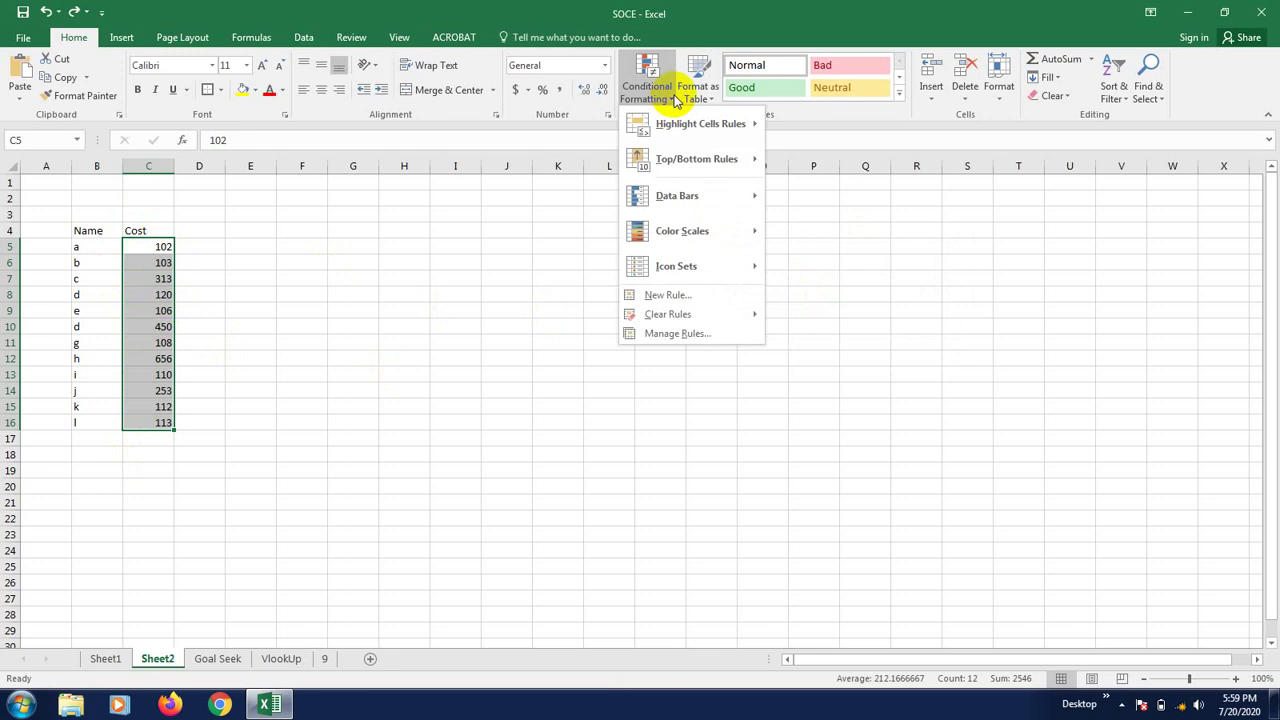
mouse_move(739, 192)
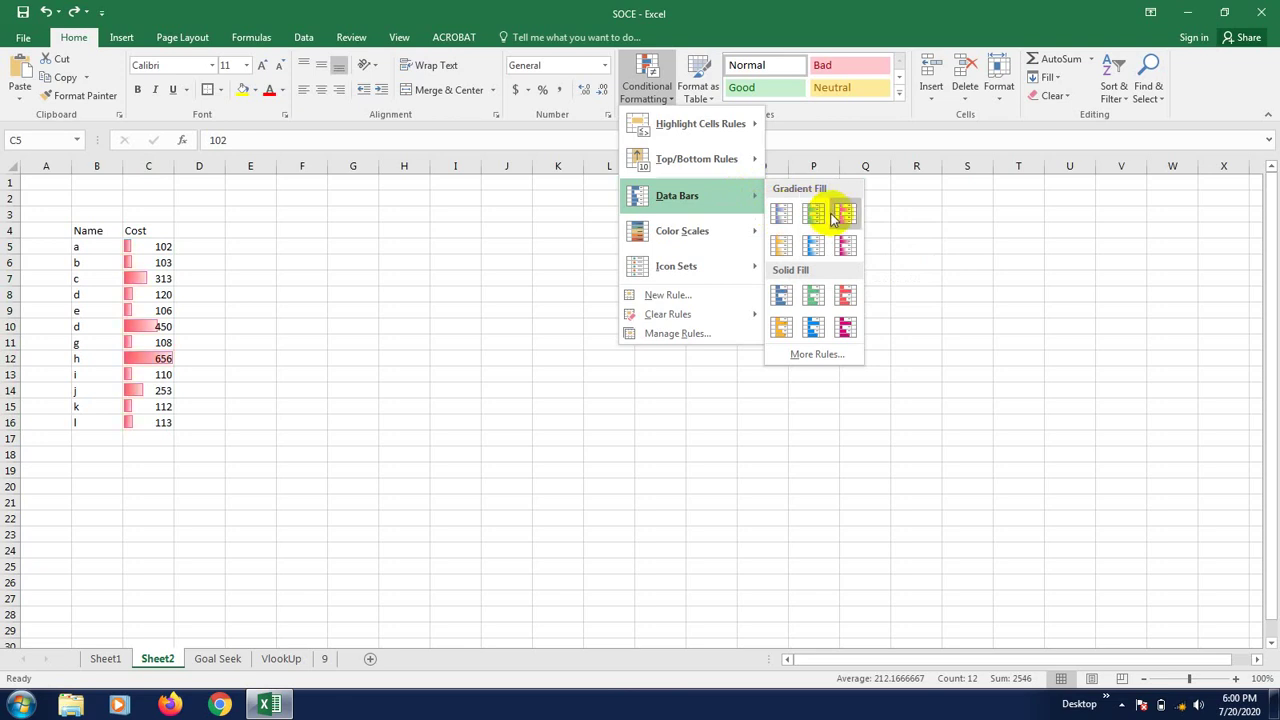
click(786, 252)
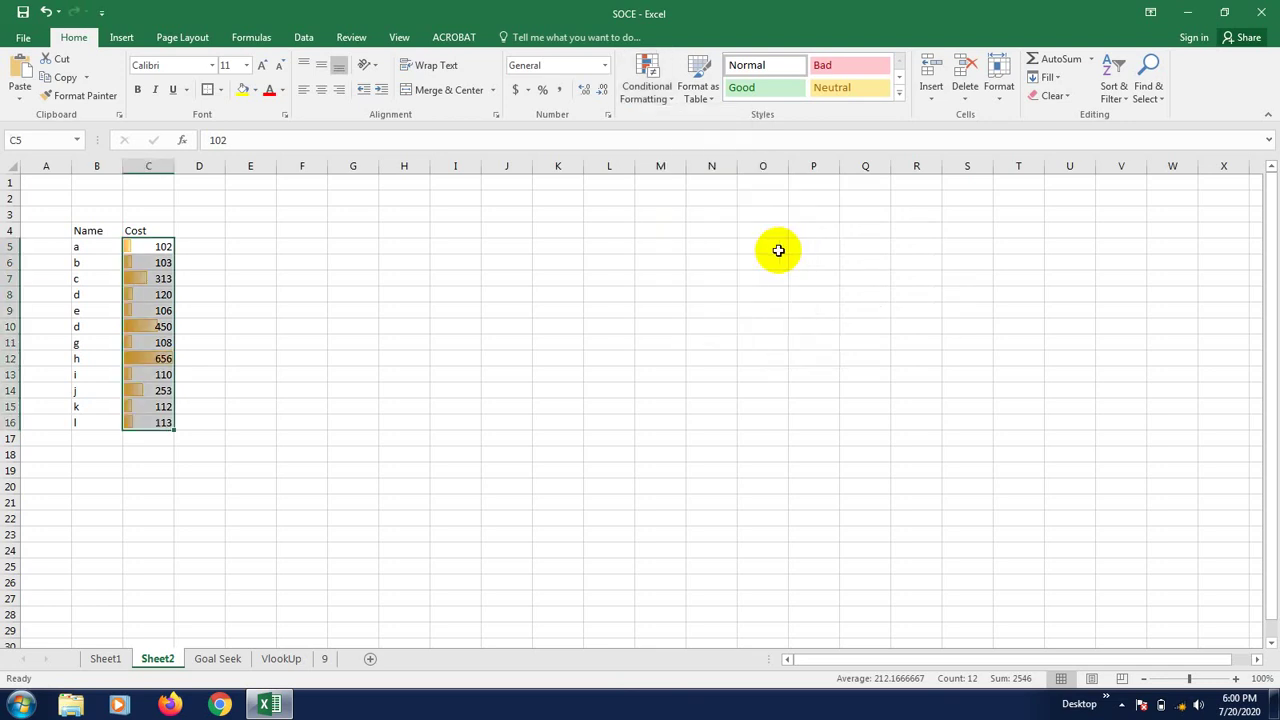
click(262, 342)
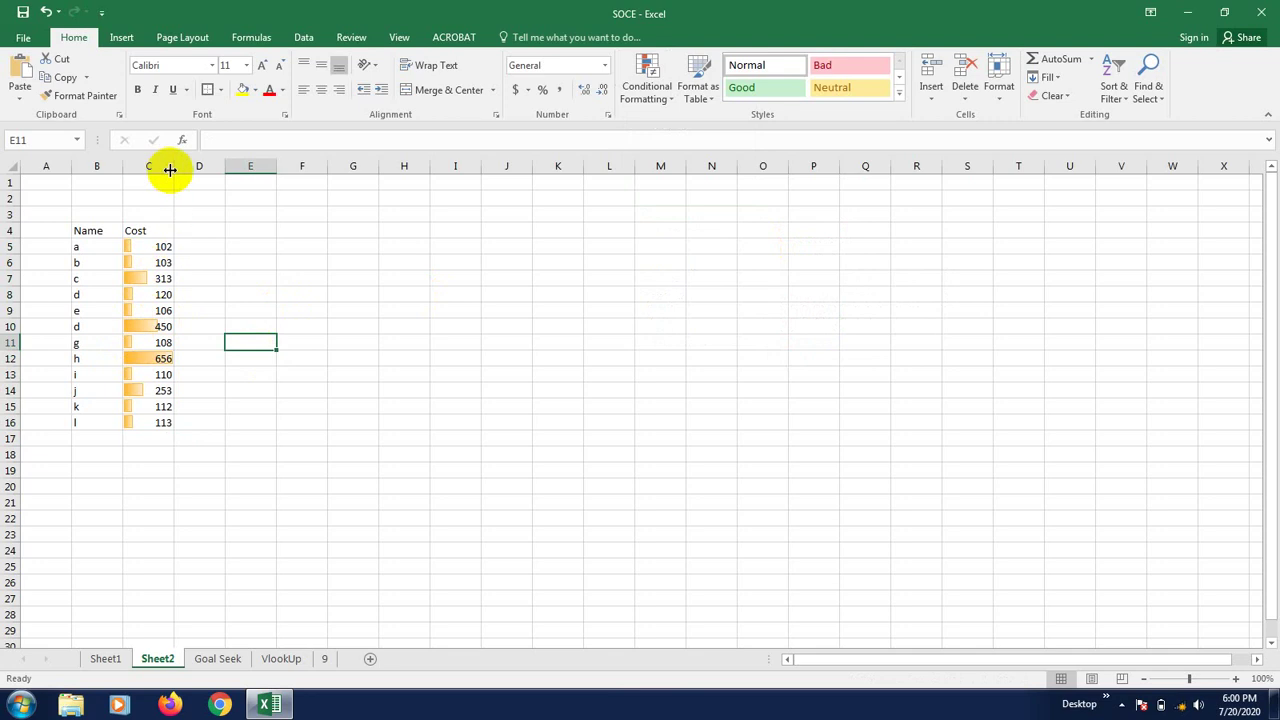
drag(173, 167, 330, 184)
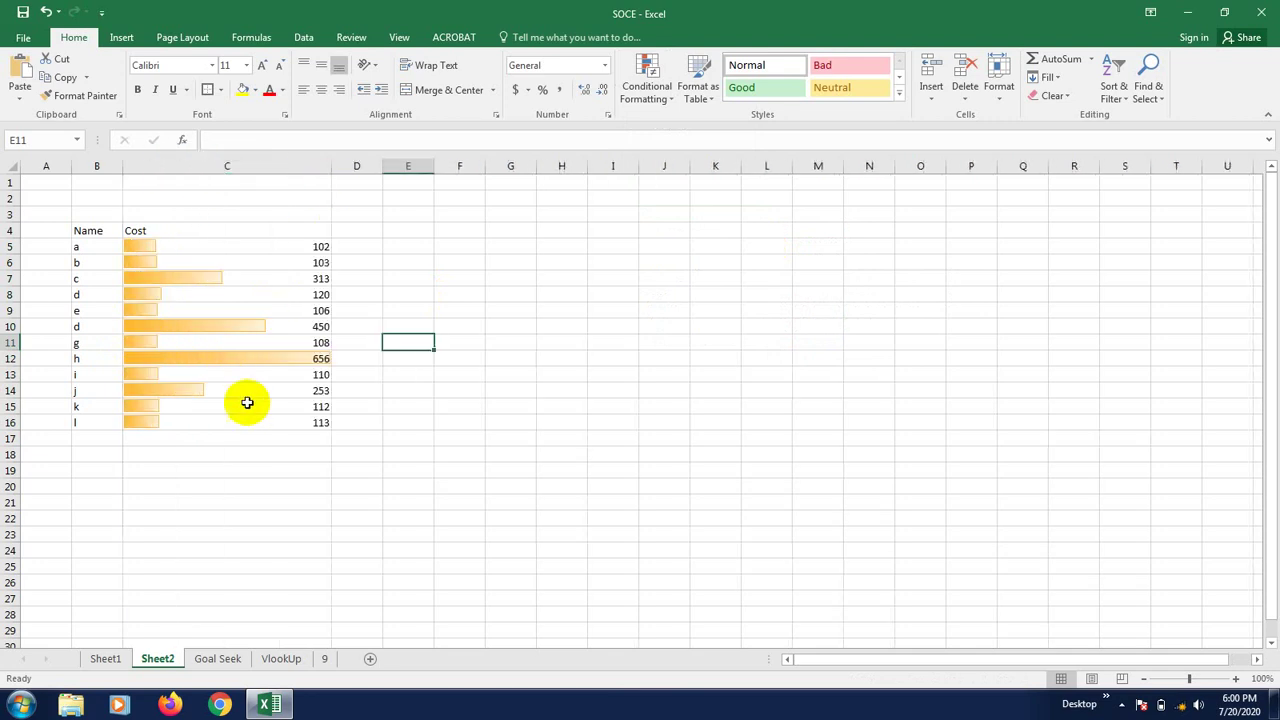
click(237, 500)
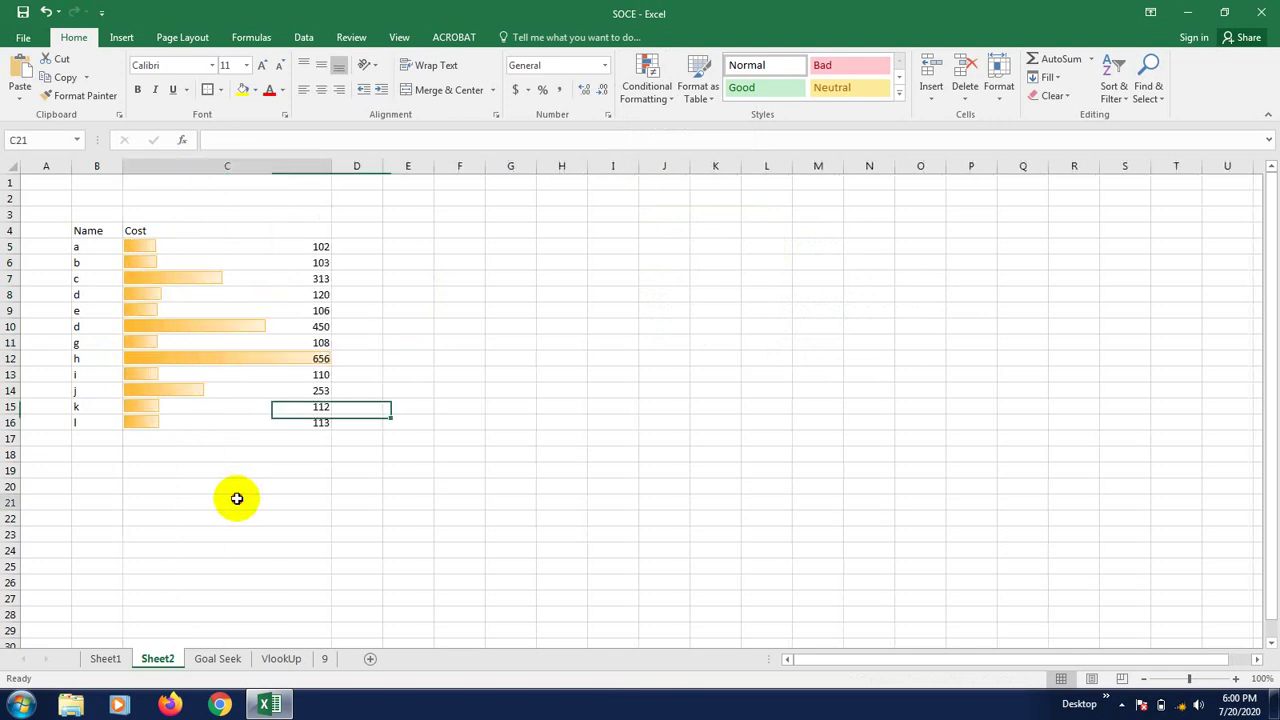
Step: Compare the data bars of individual costs in cells C12, C5, C8, C10 and C15
click(314, 358)
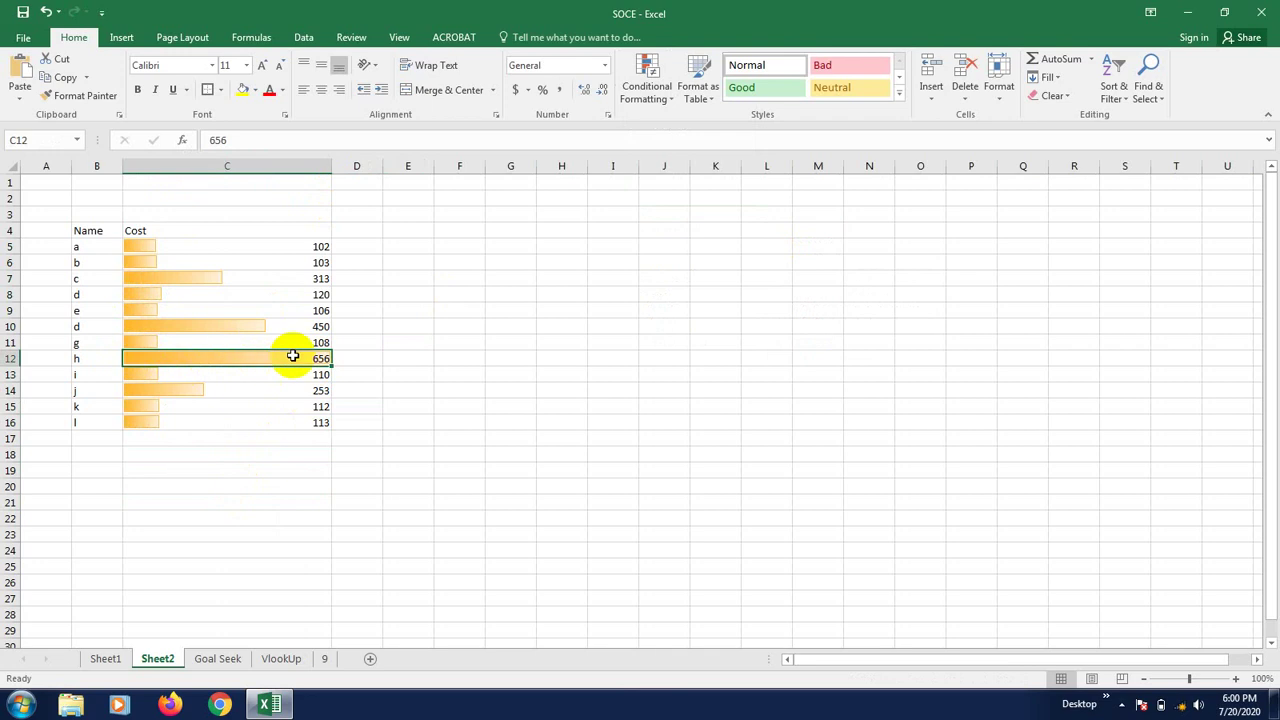
click(322, 248)
click(318, 292)
click(320, 327)
click(320, 404)
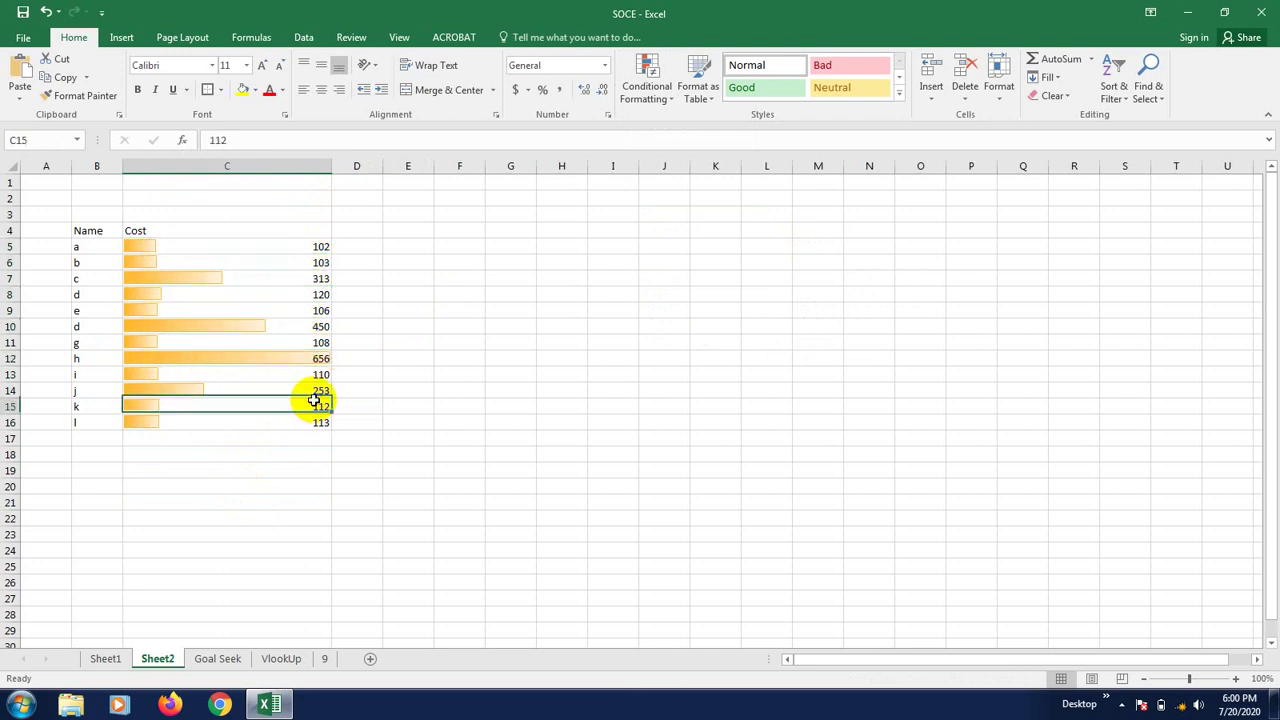
click(298, 455)
Step: Widen column C further, to more than half the visible sheet, to stretch the data bars
drag(334, 166, 814, 167)
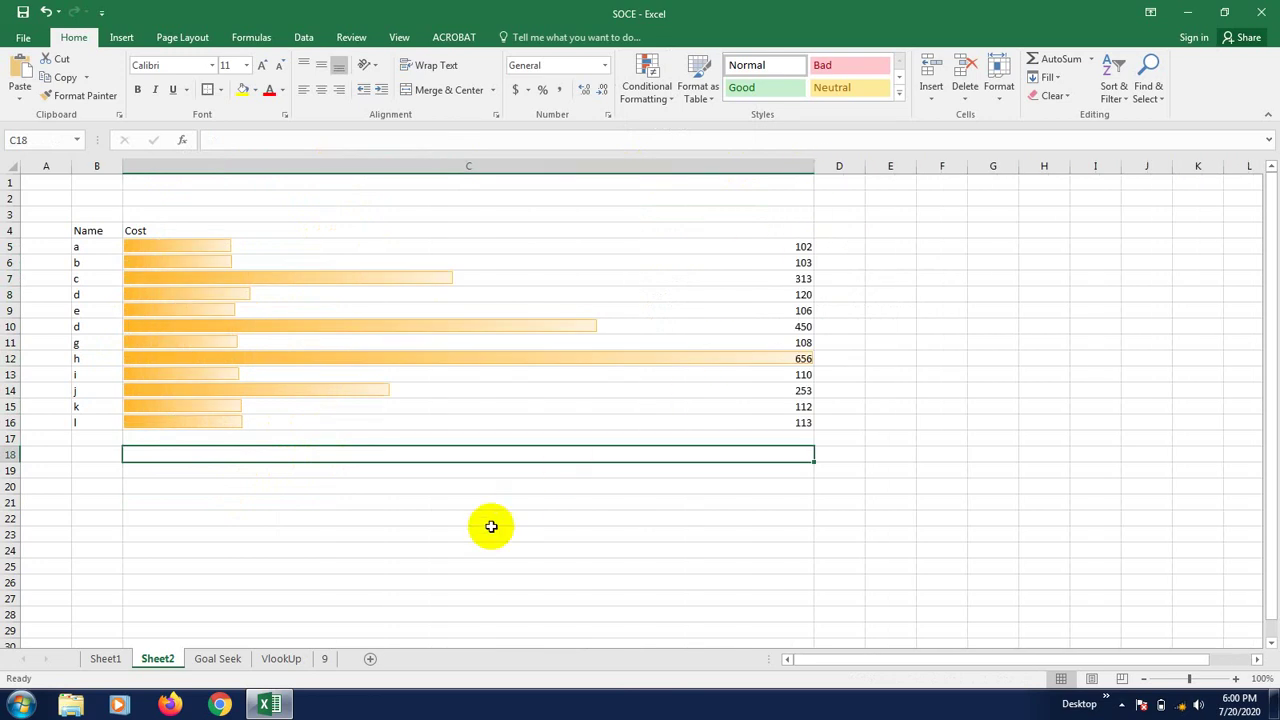
click(455, 535)
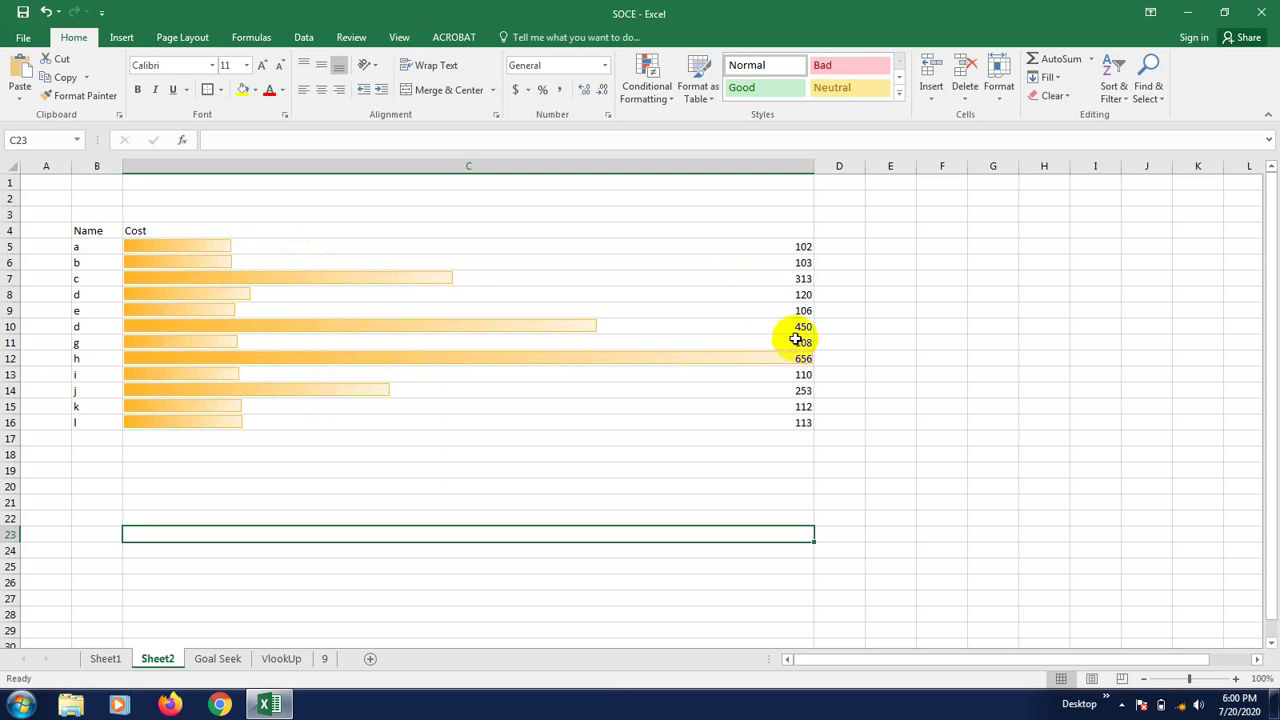
click(987, 422)
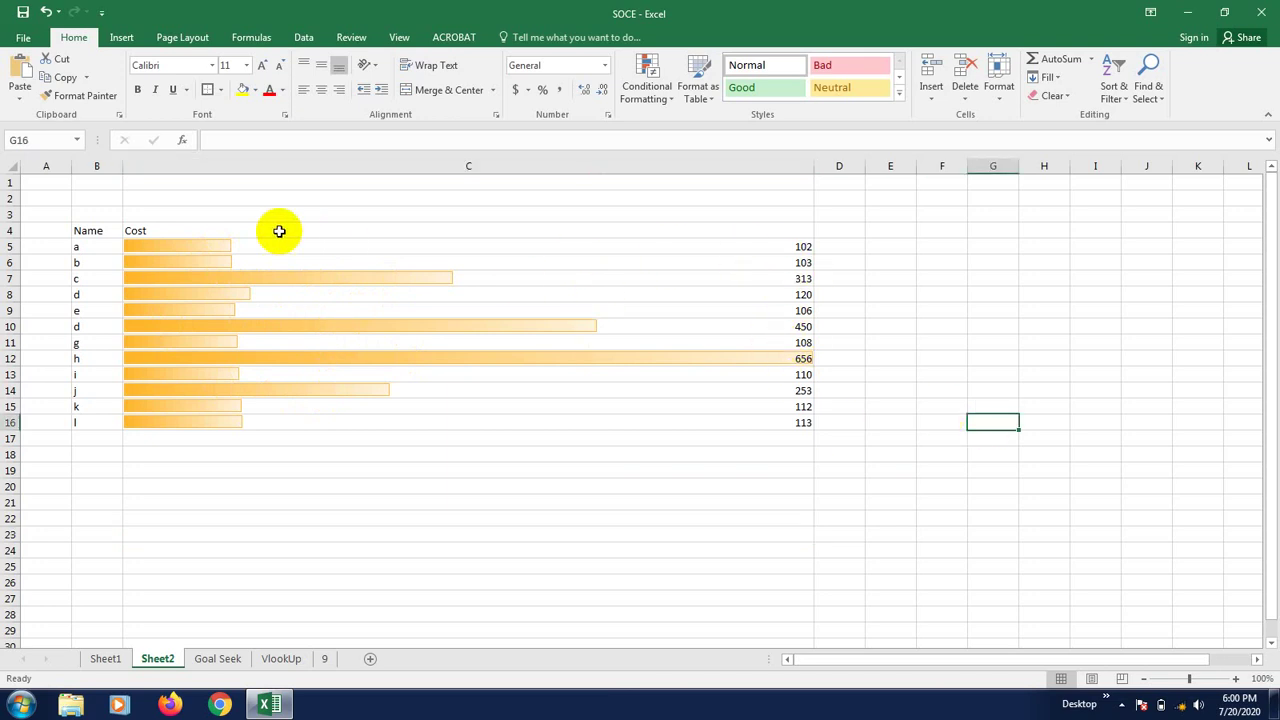
Step: Preview solid data bars and a color scale on C5:C16, and clear the rules from the selected cells
drag(233, 240, 317, 420)
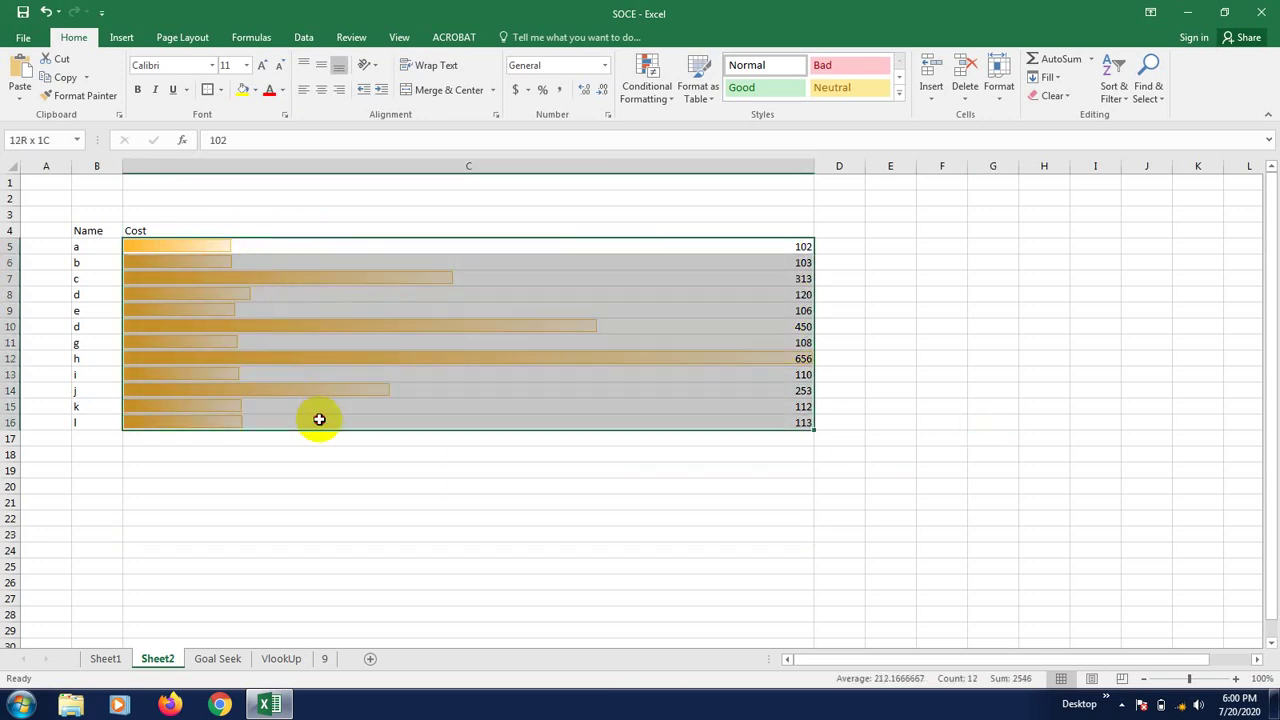
click(673, 98)
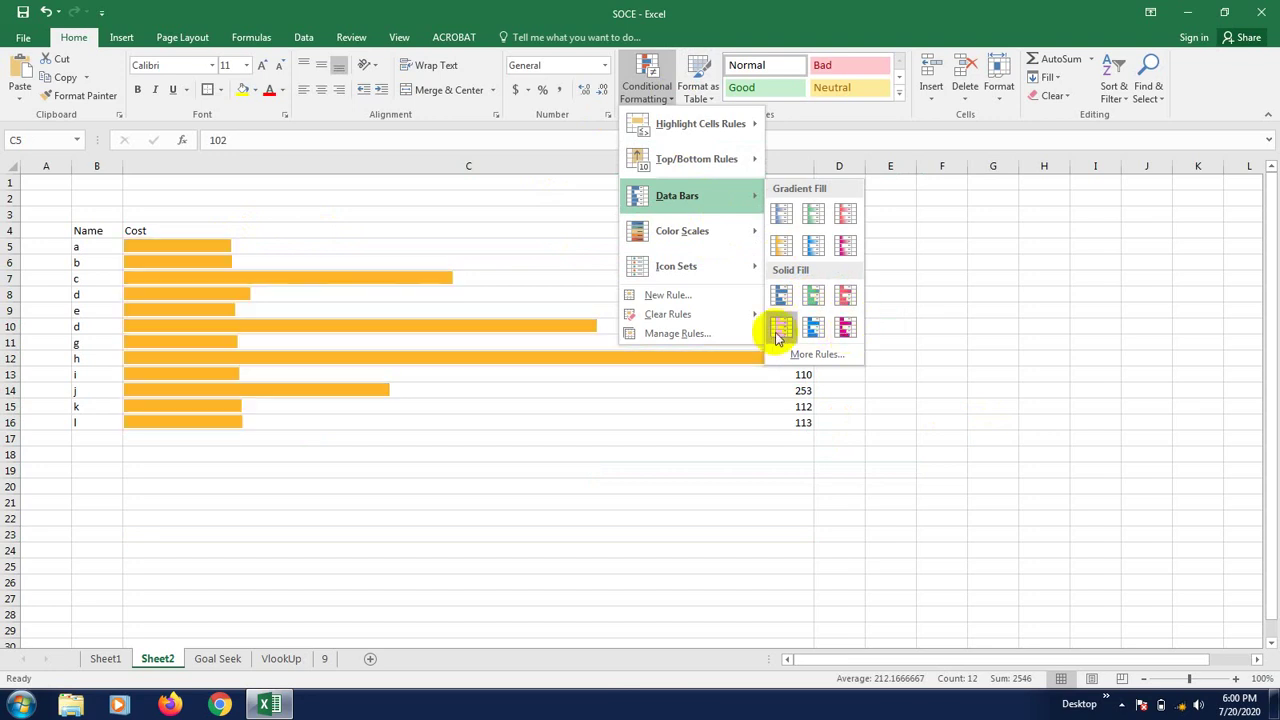
mouse_move(729, 238)
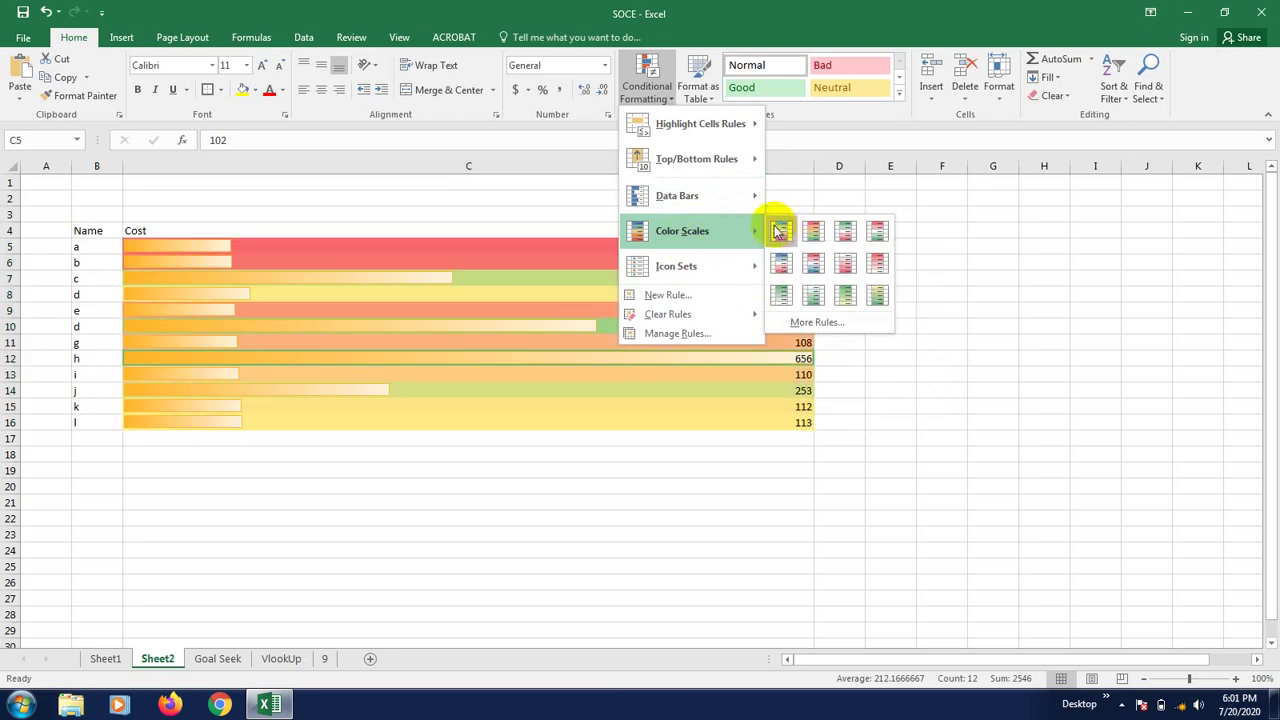
mouse_move(673, 322)
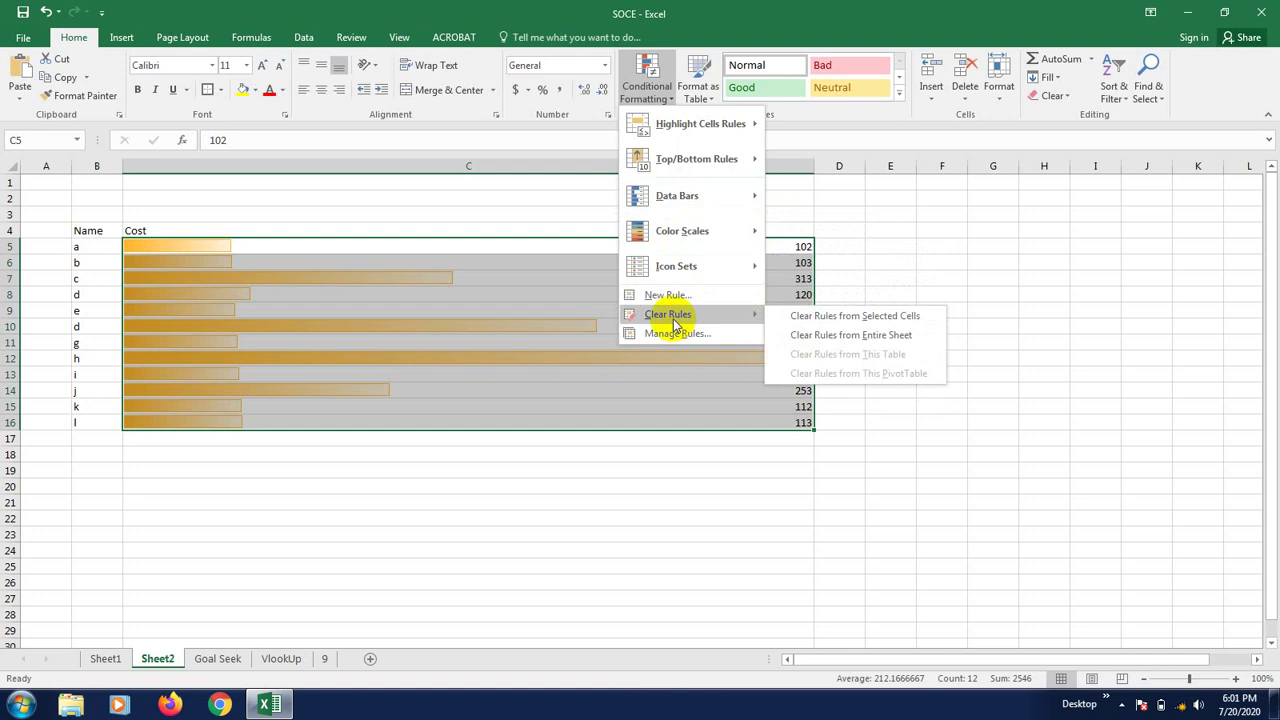
click(806, 316)
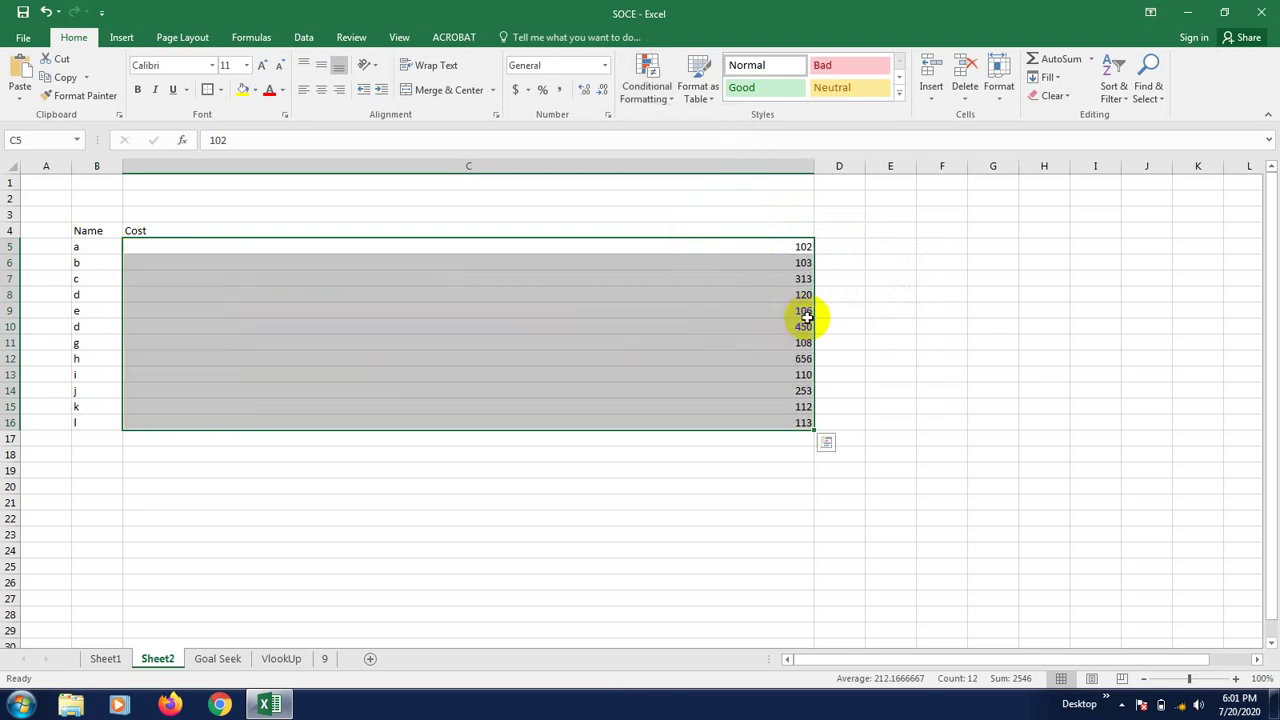
Step: Preview color scales and directional icon sets on the selected costs without applying any
click(658, 97)
mouse_move(679, 214)
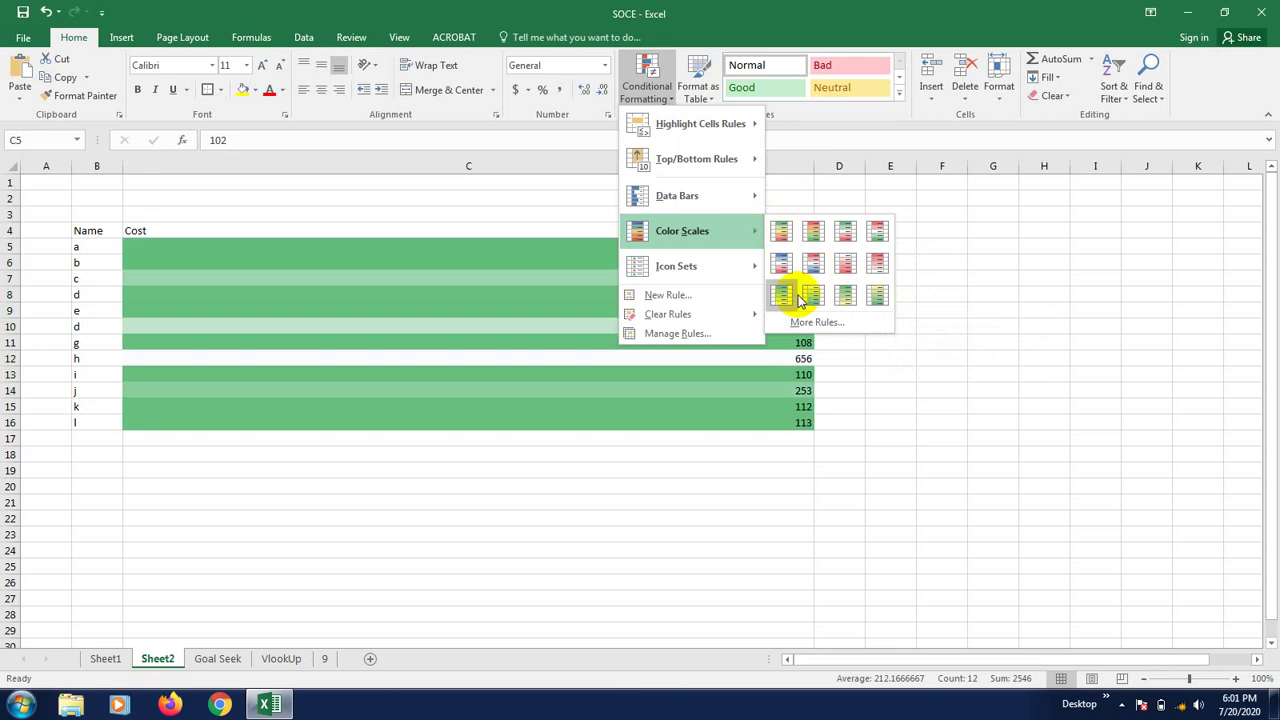
mouse_move(718, 266)
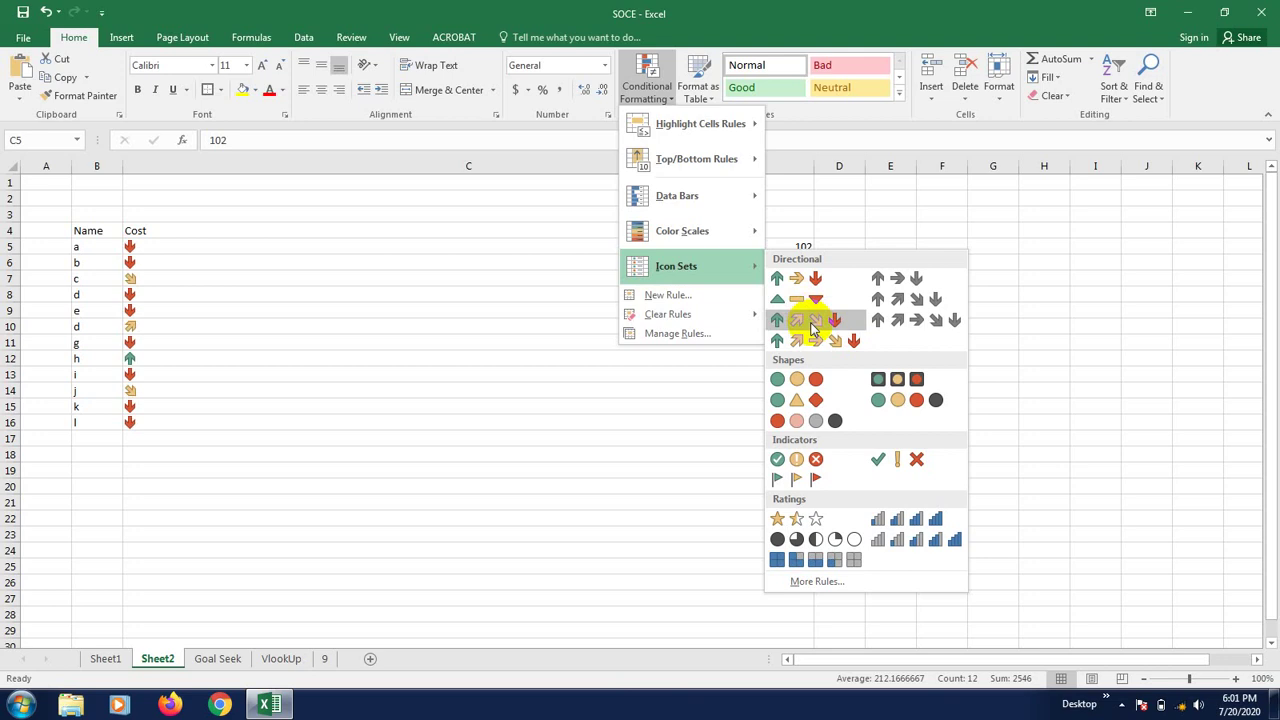
click(650, 405)
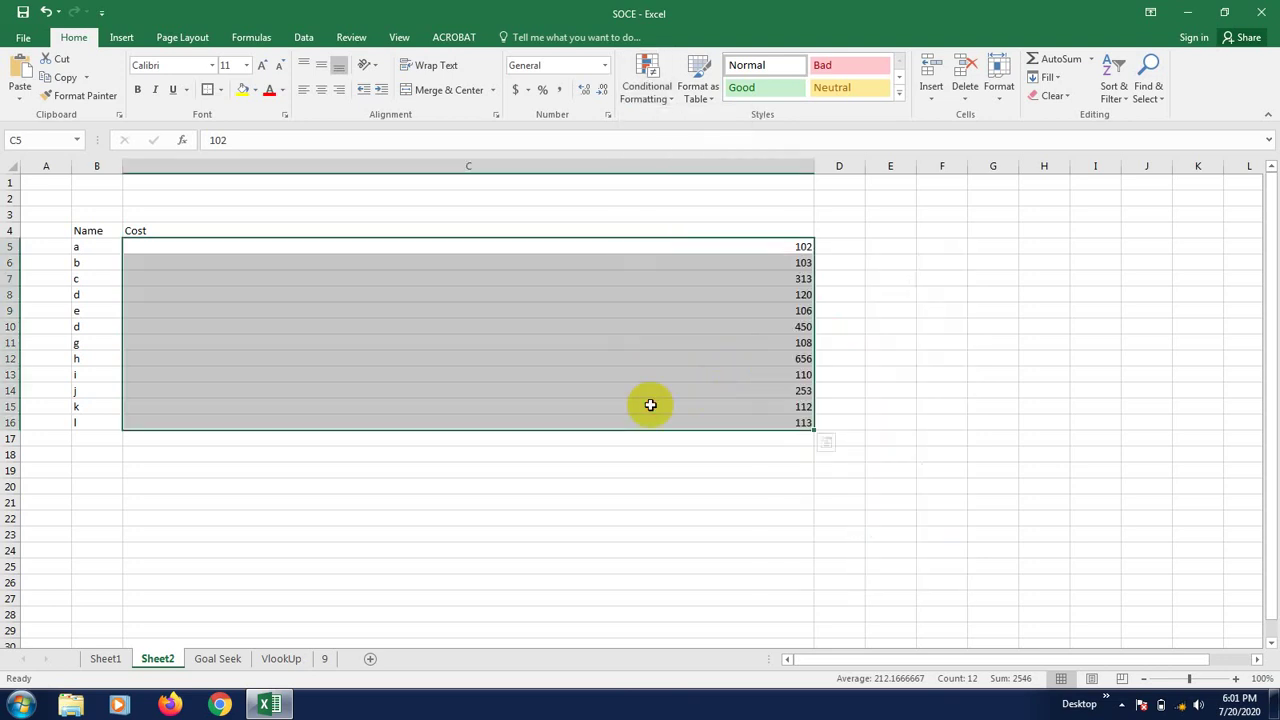
Step: Narrow column C to about twice the width of column B and start a custom icon set rule for C5:C16
drag(814, 169, 235, 189)
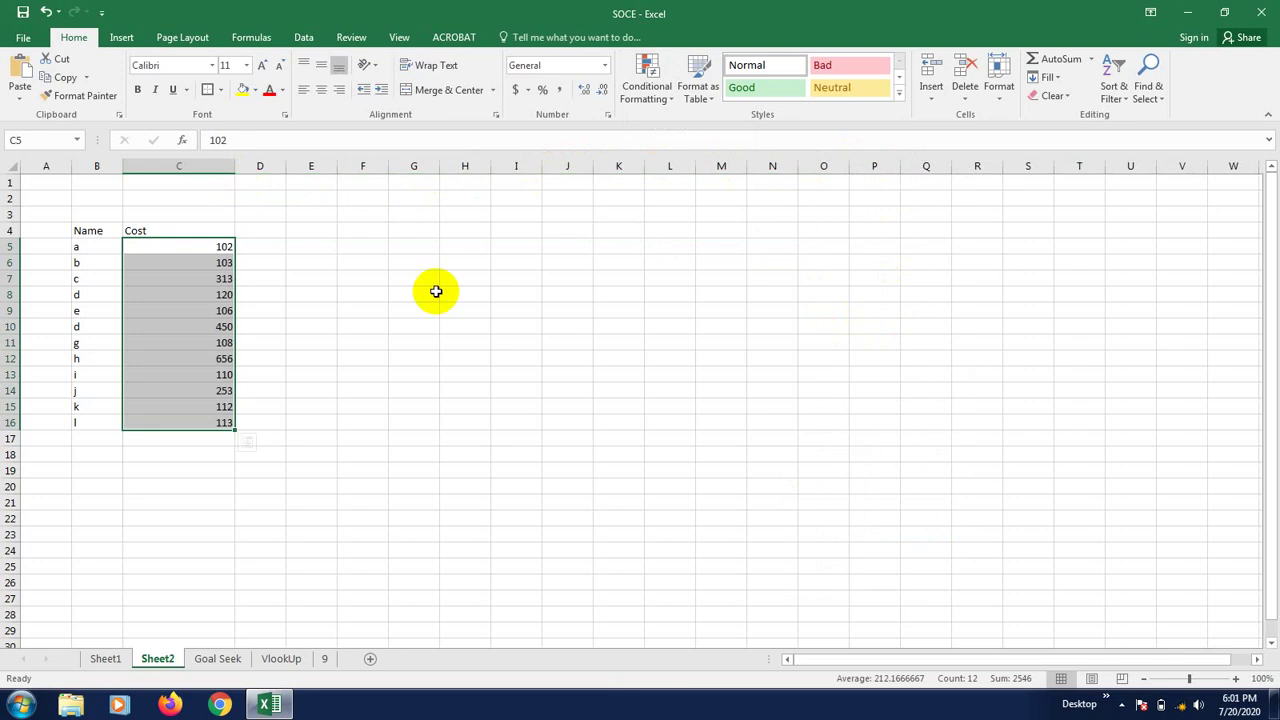
click(667, 97)
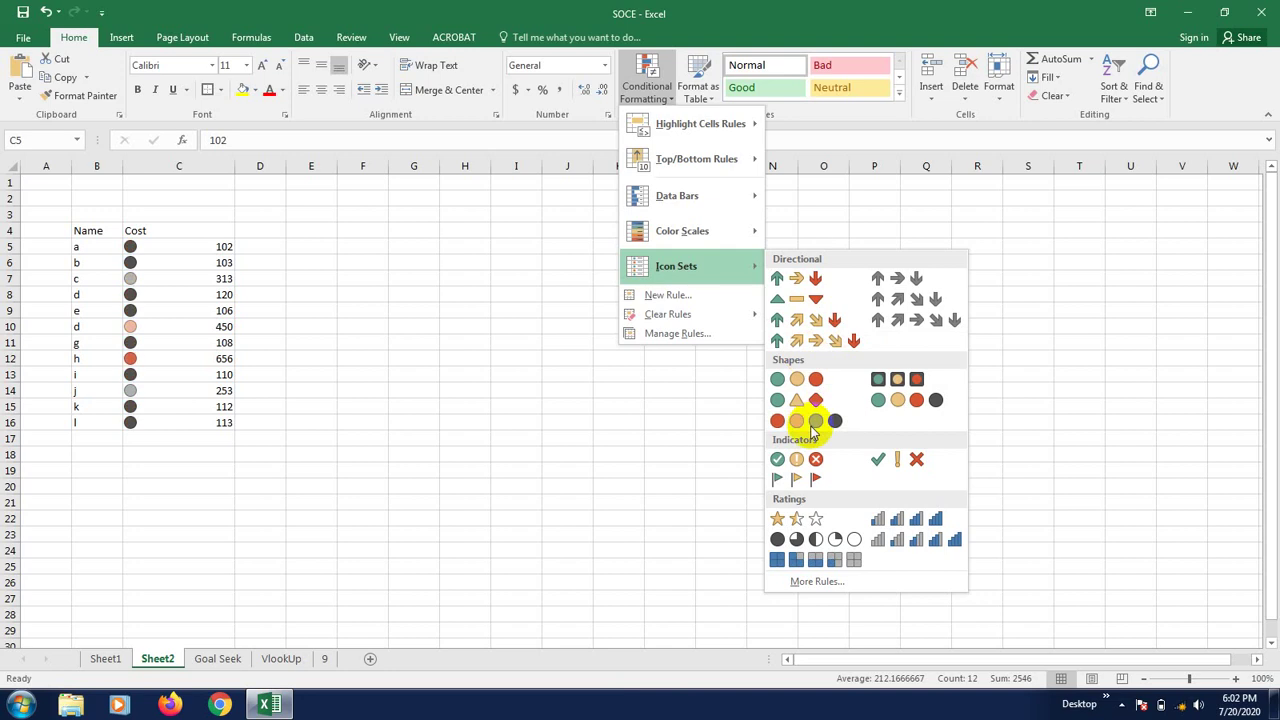
click(815, 586)
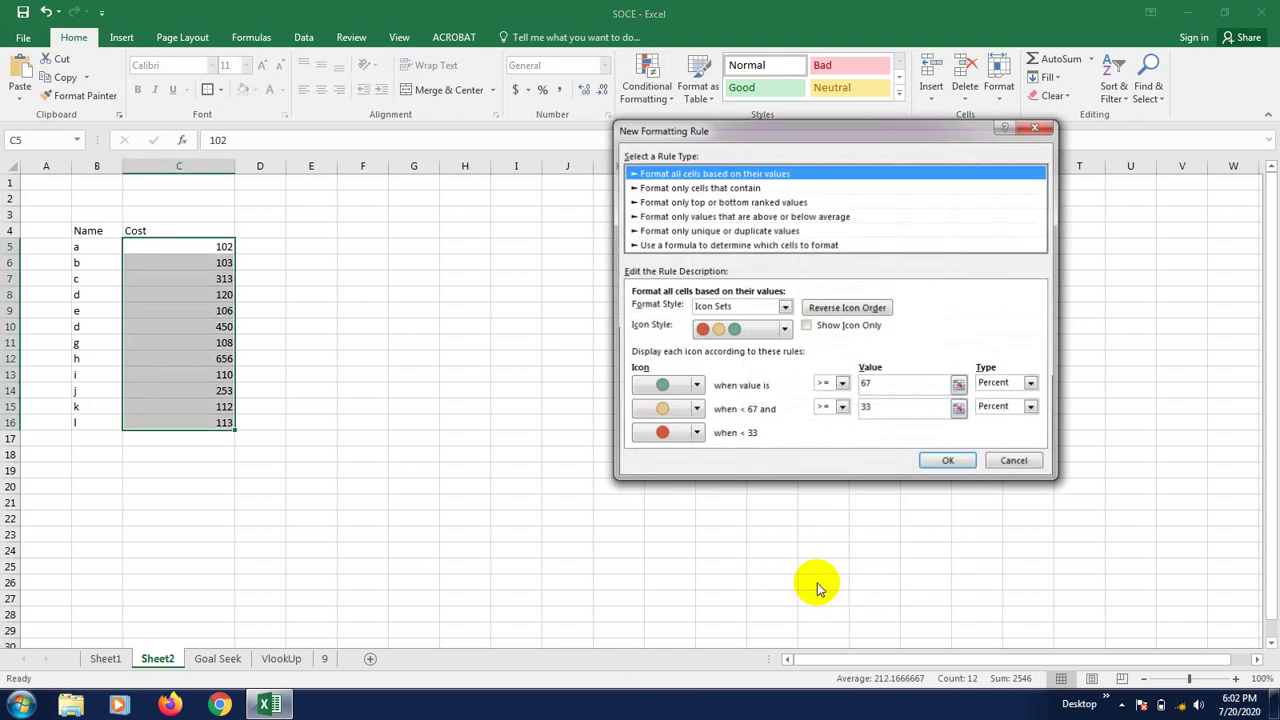
drag(788, 123, 846, 159)
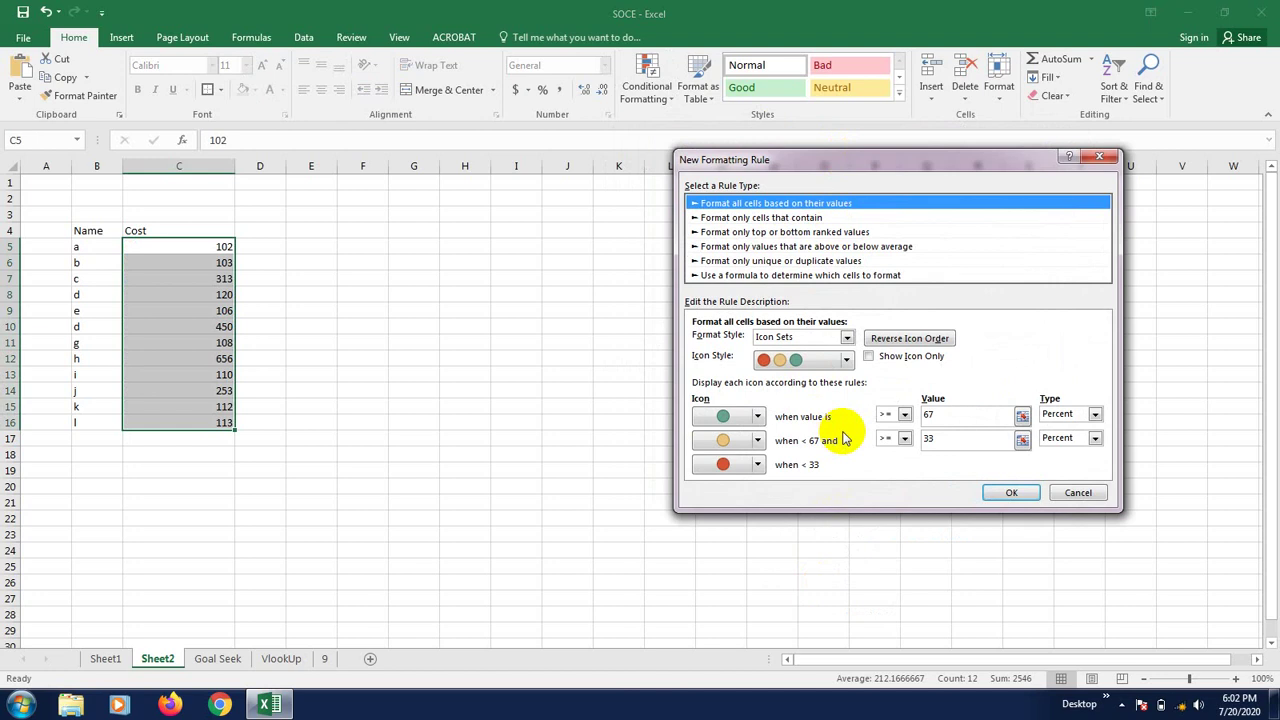
Step: Try to apply the three-circle icon set rule with percent thresholds of 400 for green and 105 for yellow
click(949, 415)
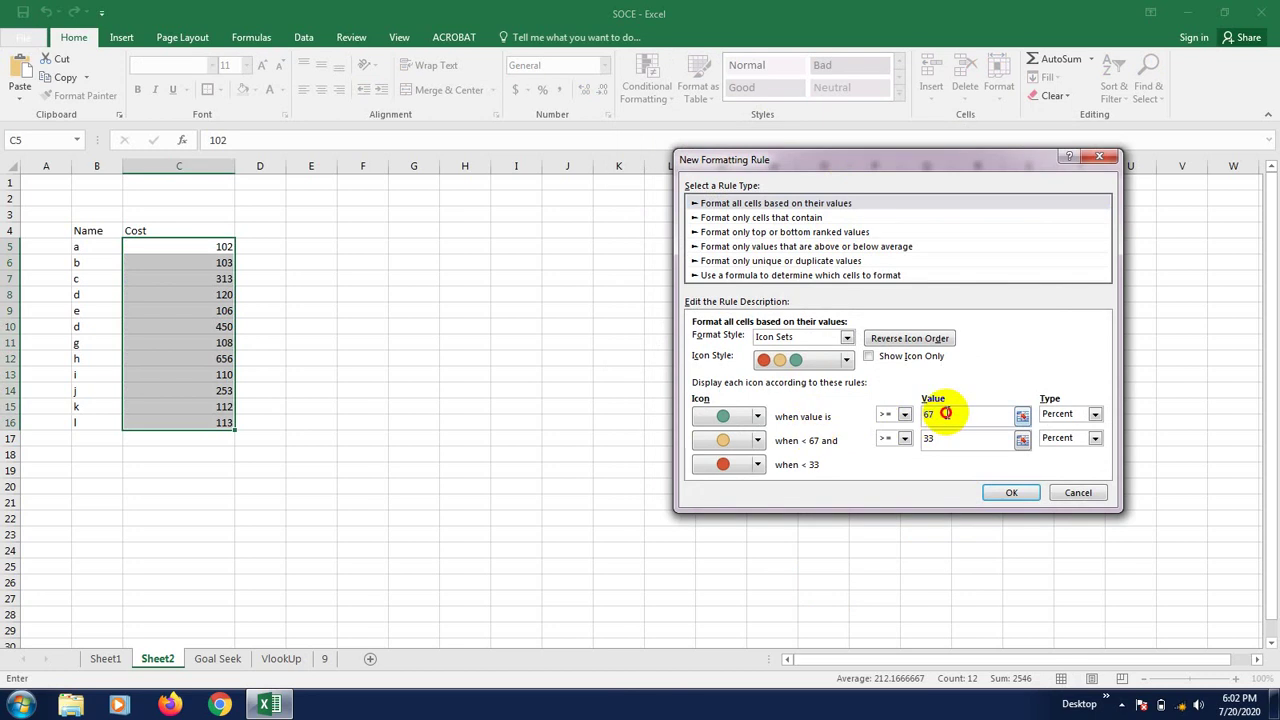
drag(945, 413, 903, 414)
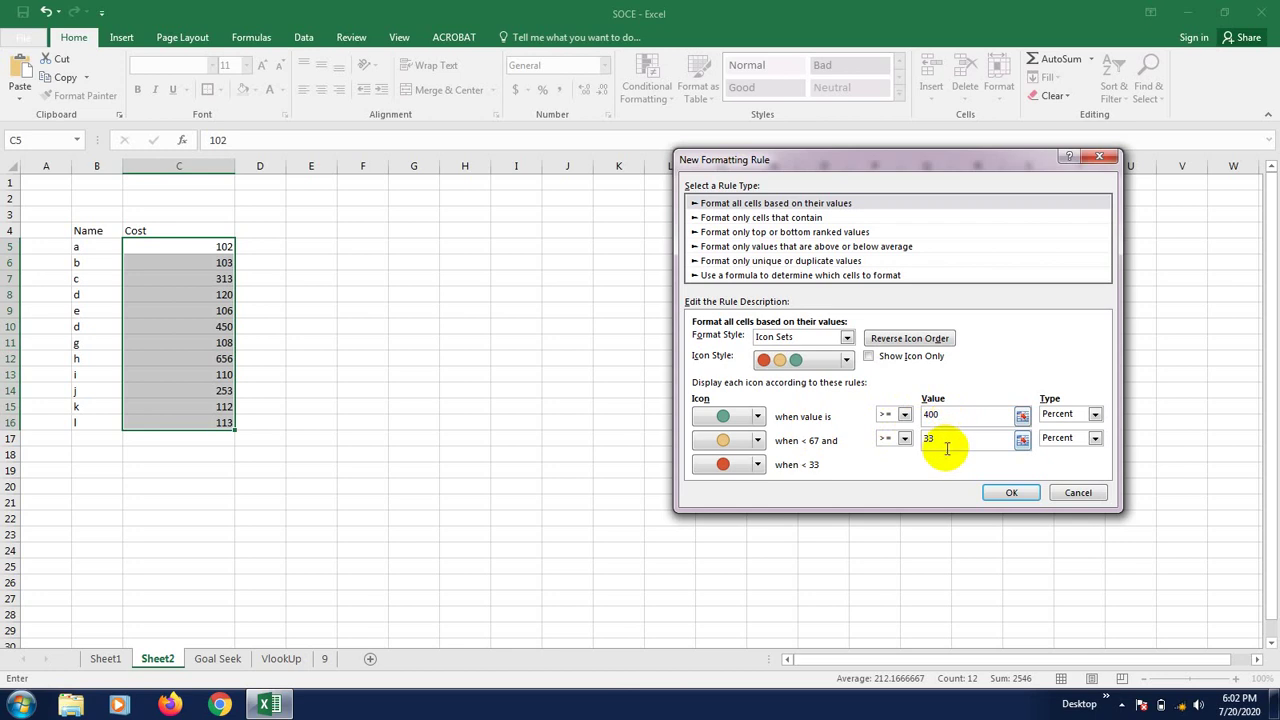
click(940, 441)
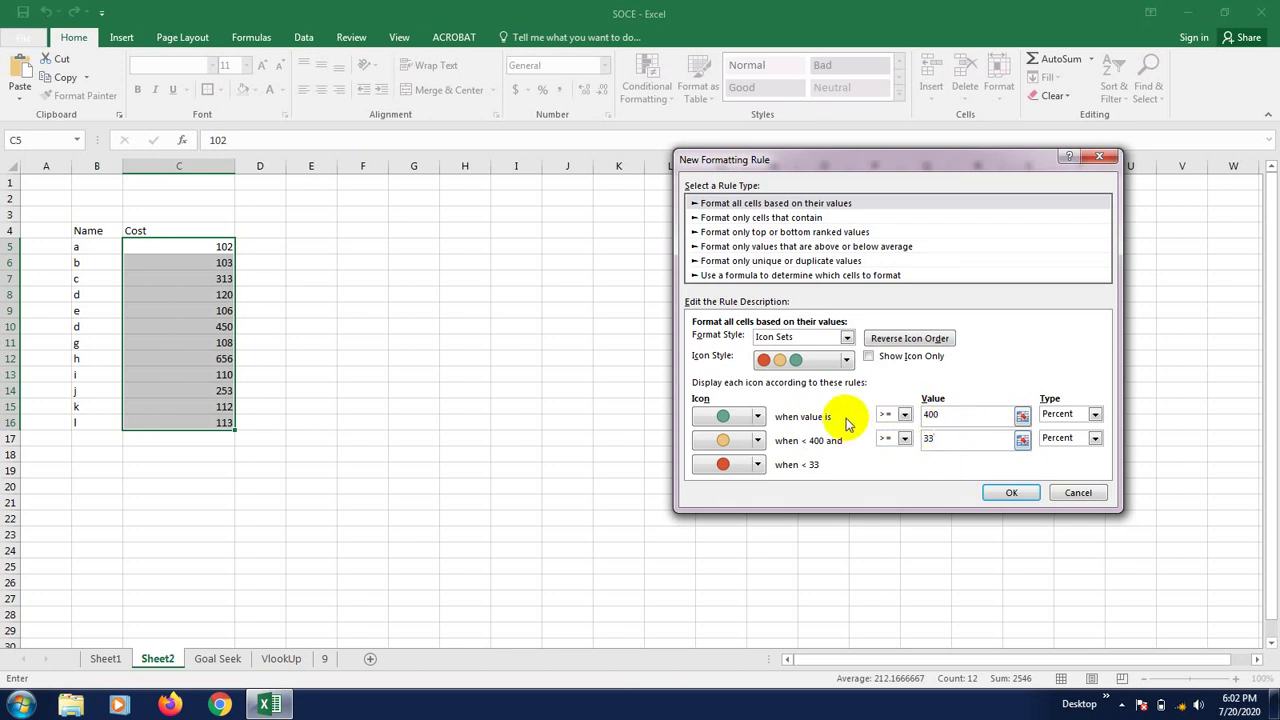
click(757, 417)
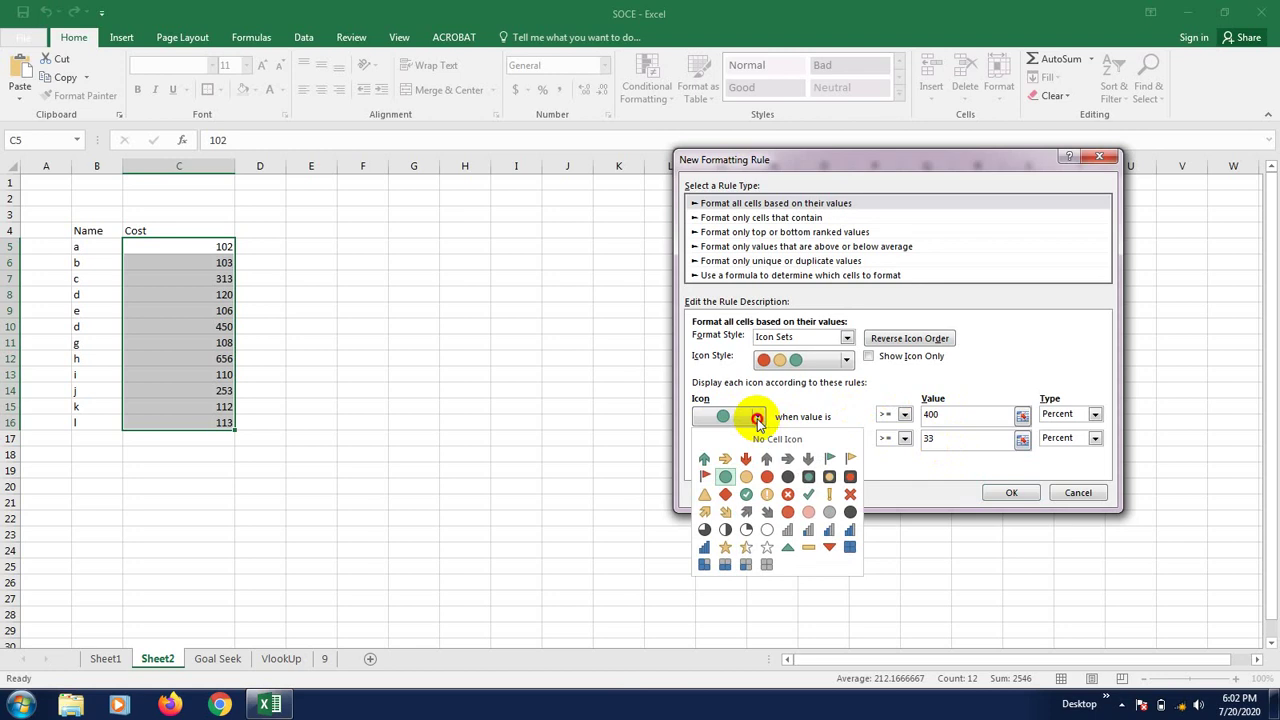
click(757, 417)
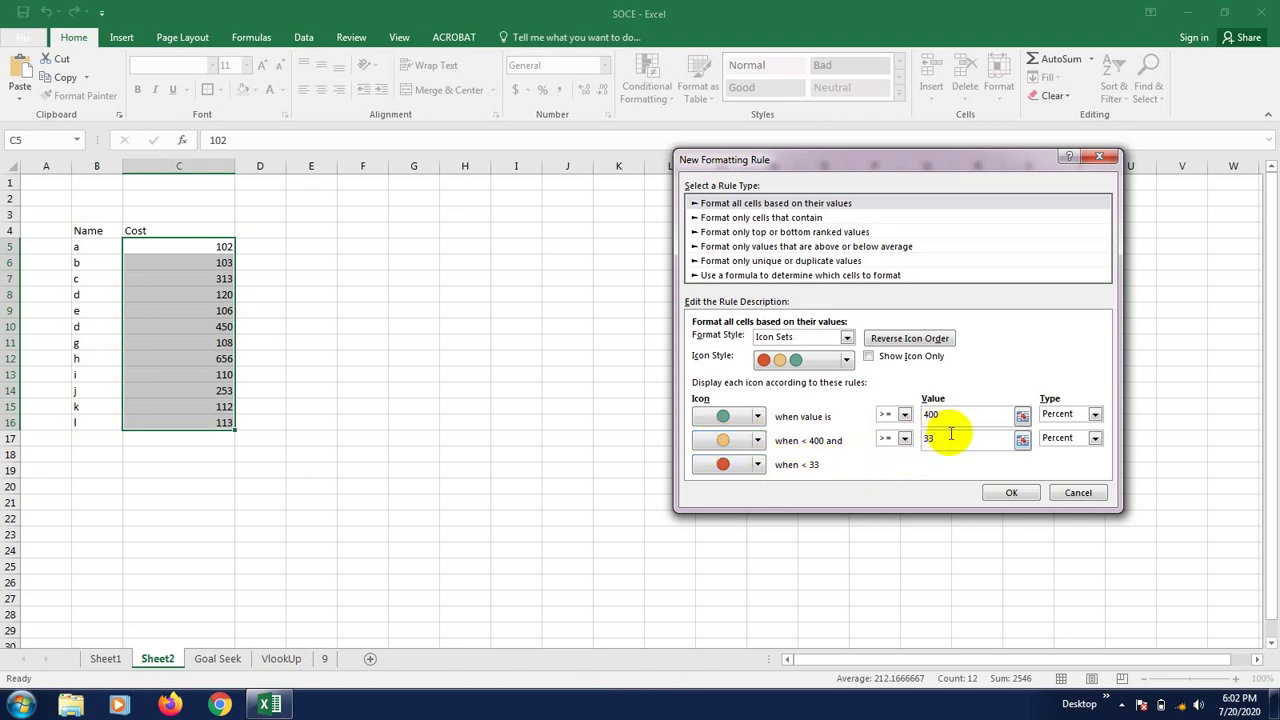
drag(950, 437, 917, 438)
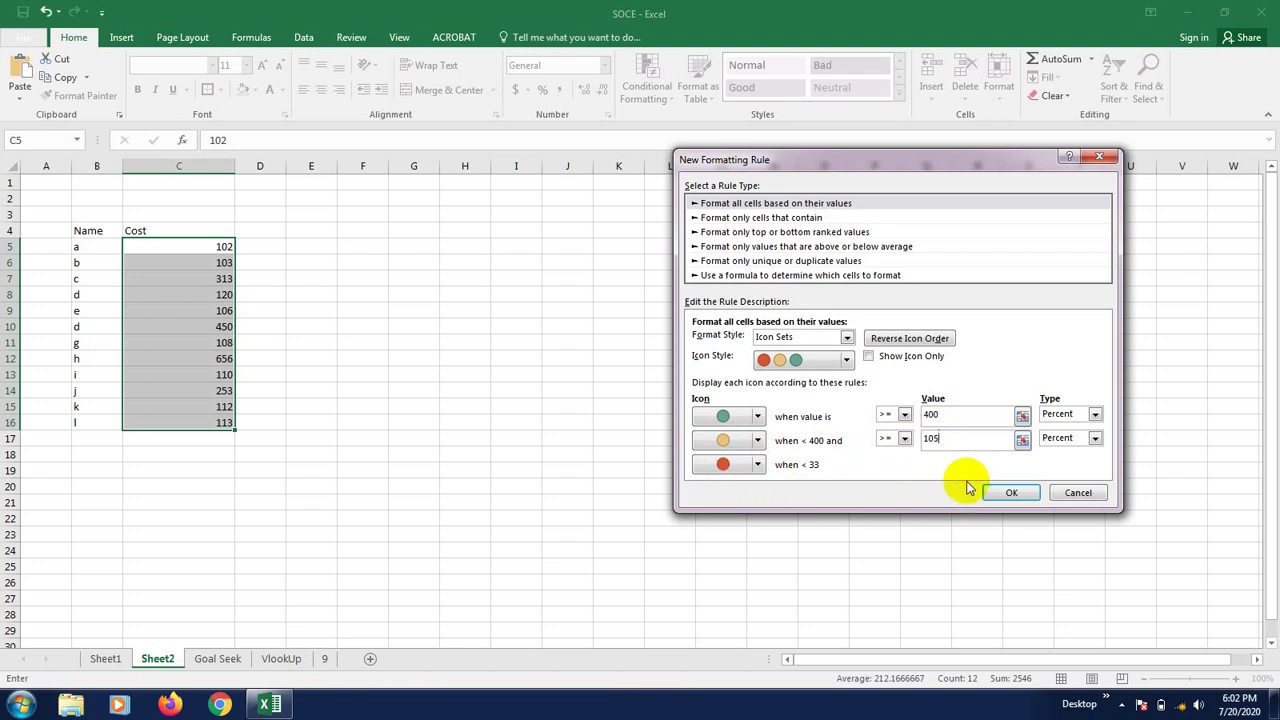
click(1006, 492)
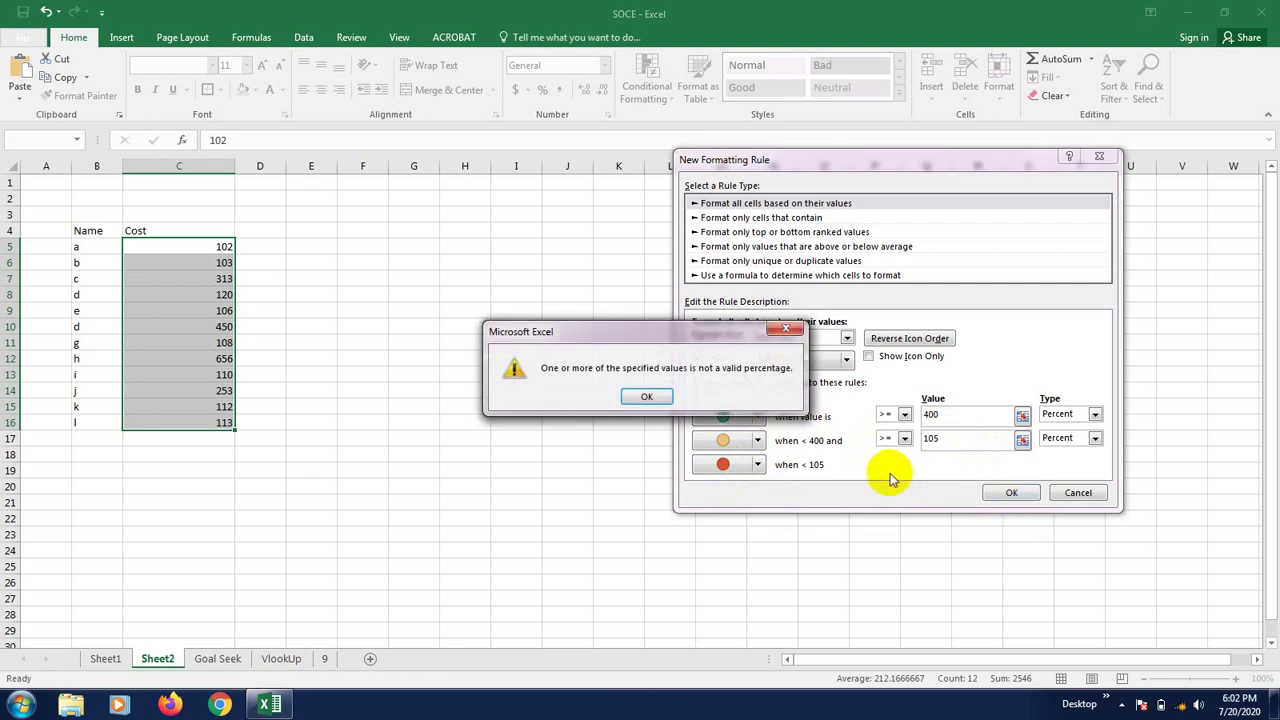
click(640, 398)
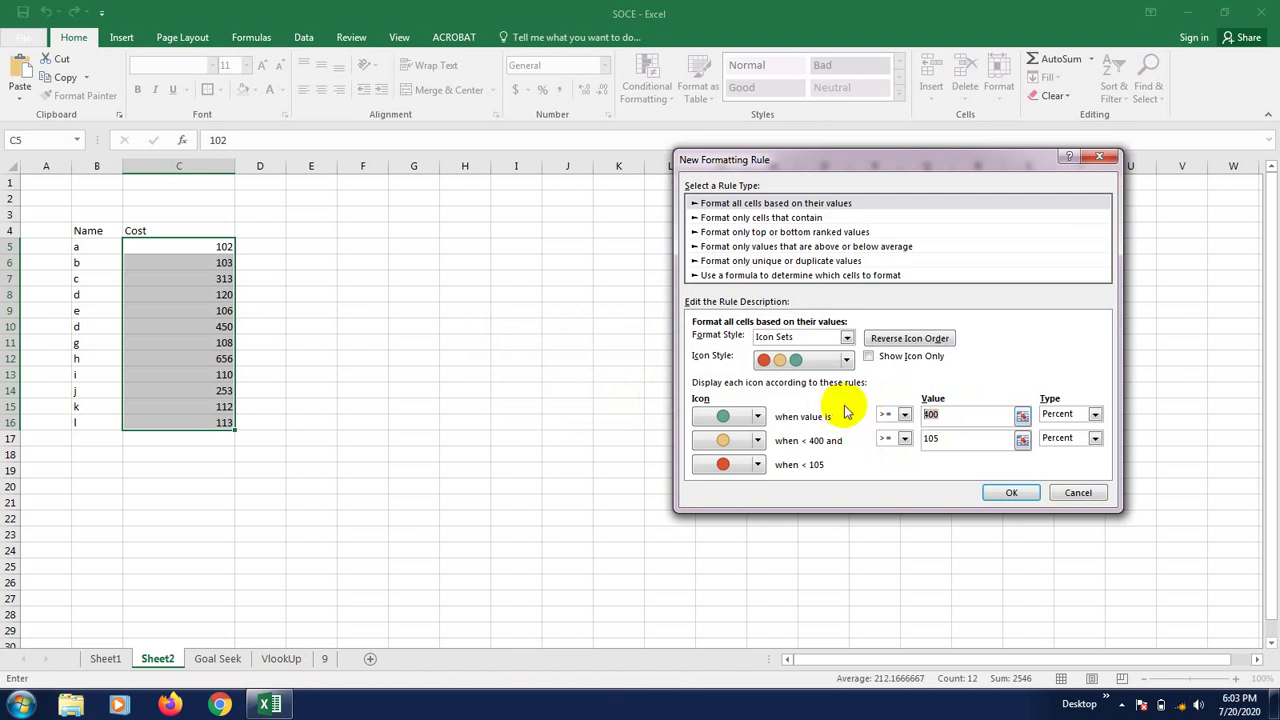
Step: Change the type of both the green and yellow icon thresholds to Number
double_click(929, 418)
click(1090, 414)
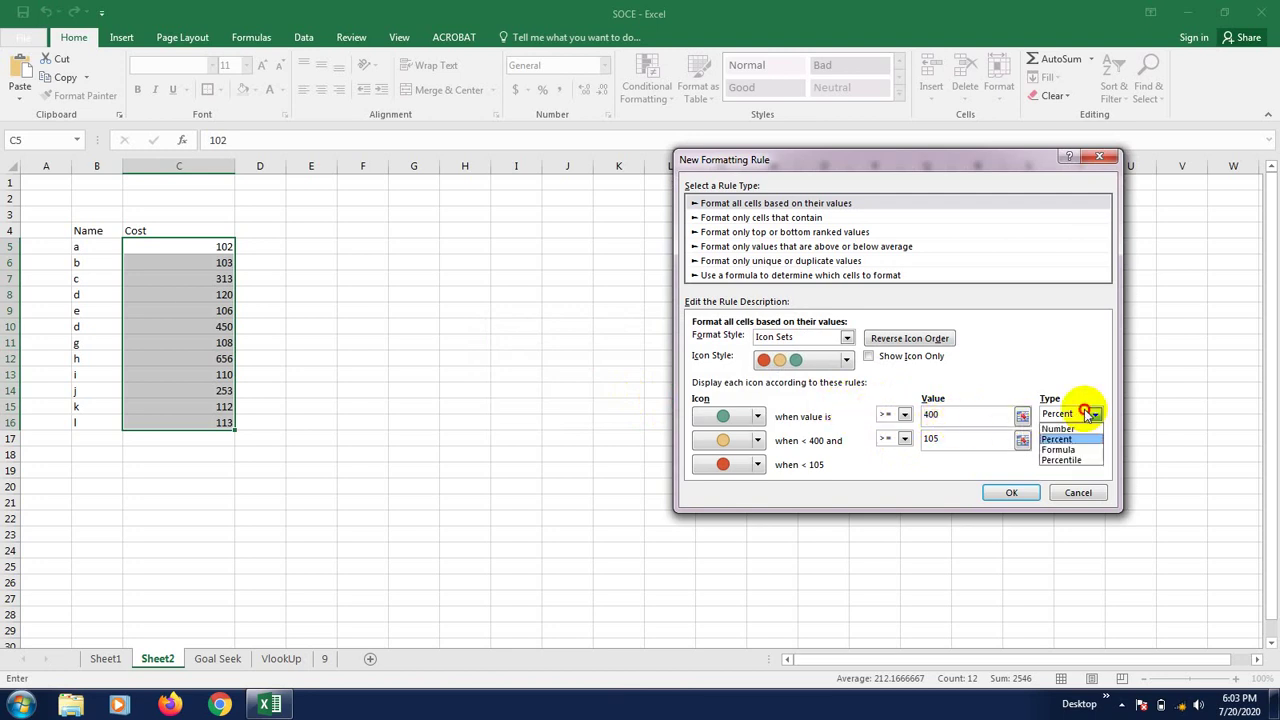
click(1075, 429)
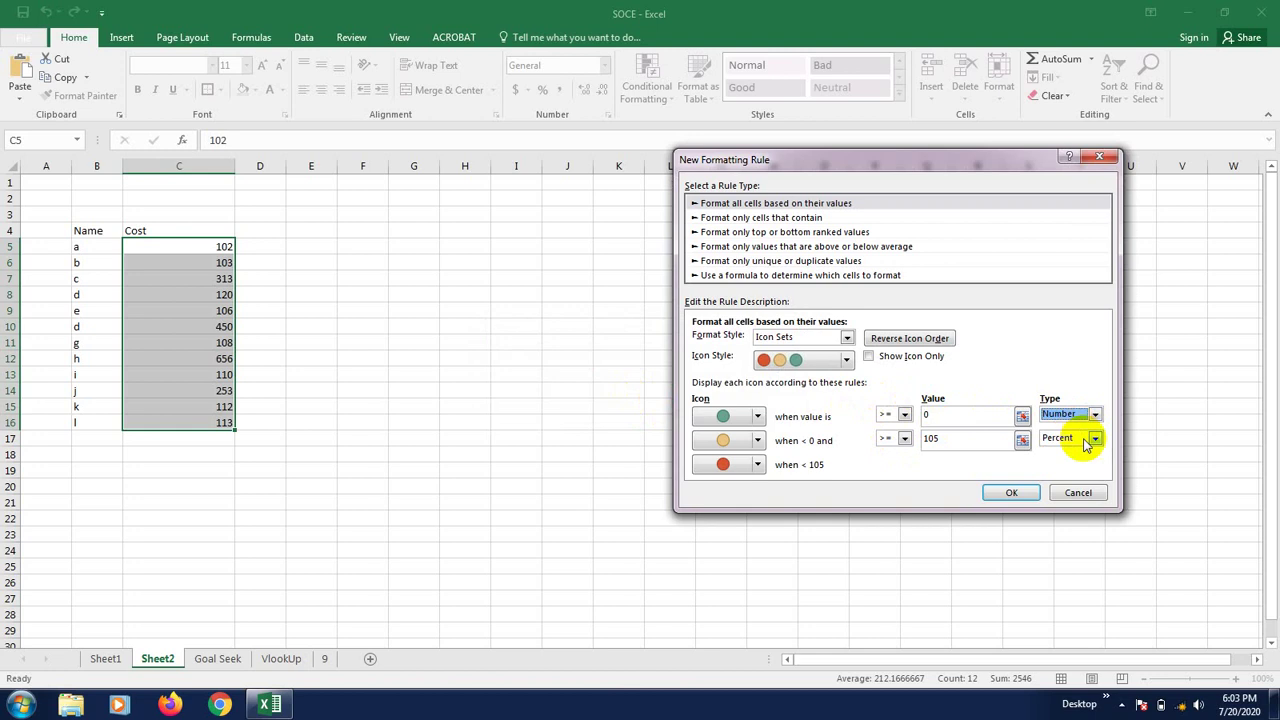
click(1088, 439)
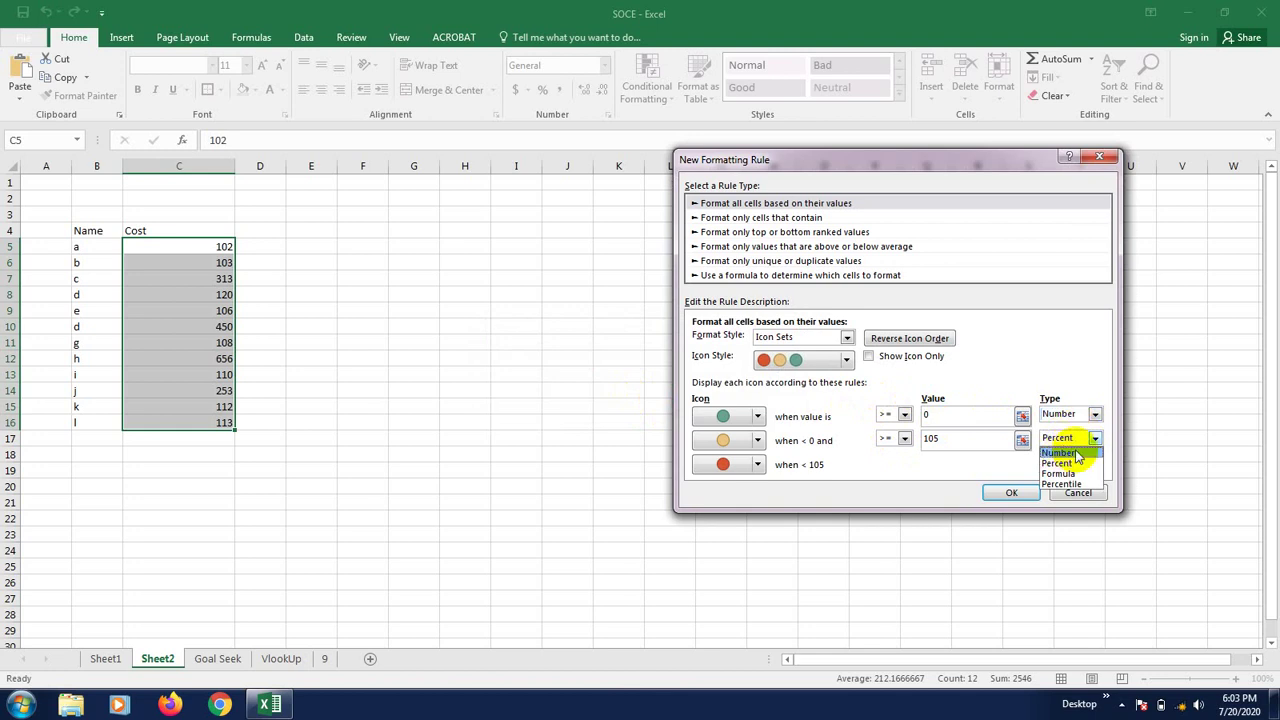
click(1077, 453)
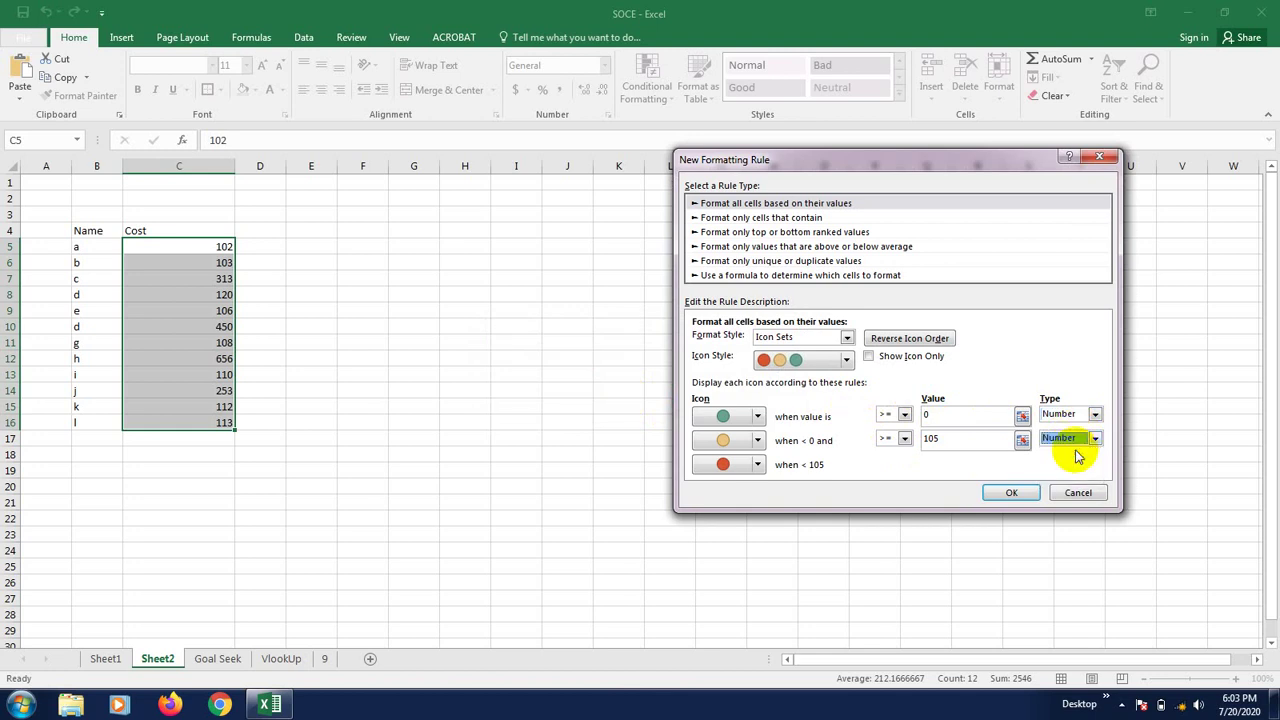
Step: Set the green icon threshold to 400 and the yellow one to 105, and apply the rule to the costs
double_click(927, 414)
text(4)
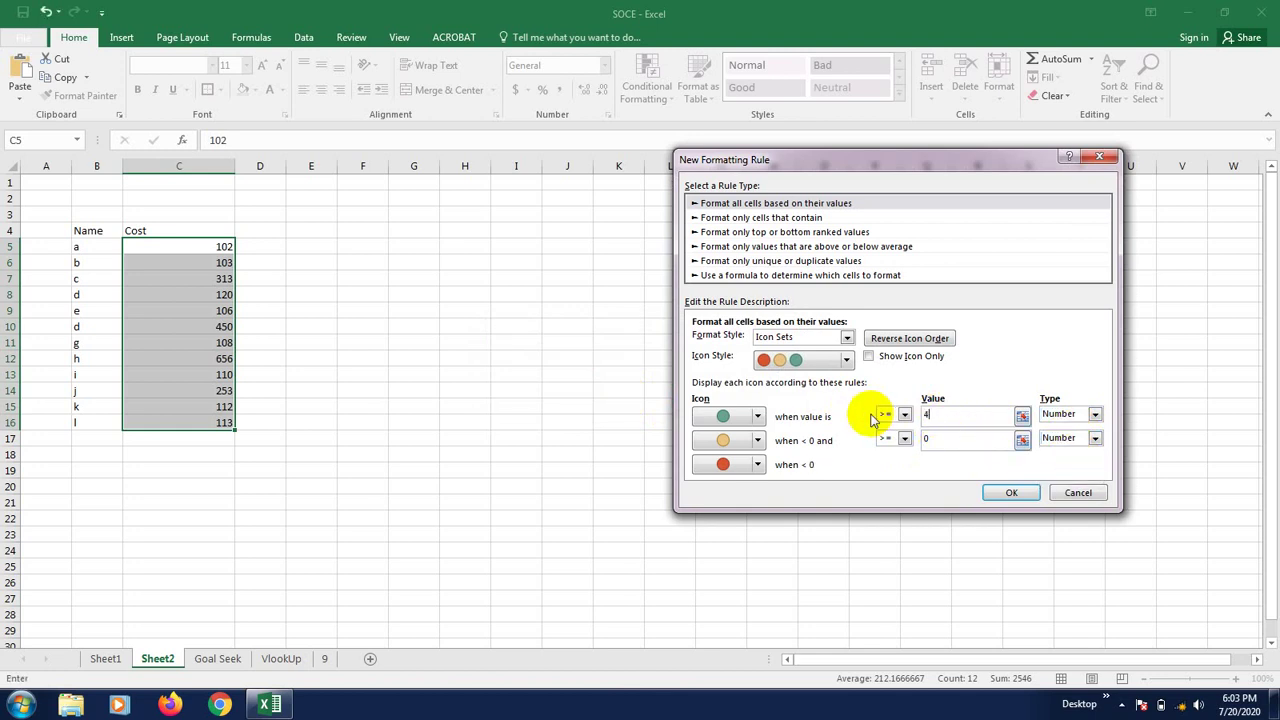
text(00)
drag(934, 440, 892, 441)
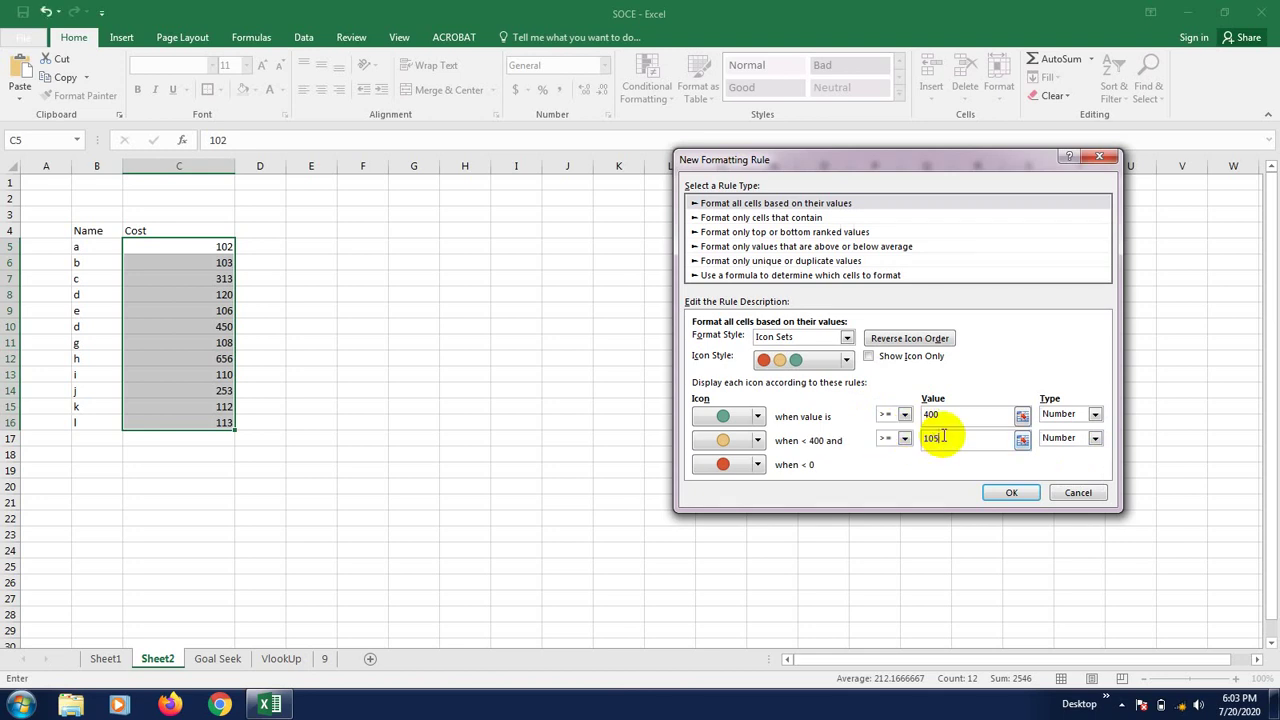
click(1015, 492)
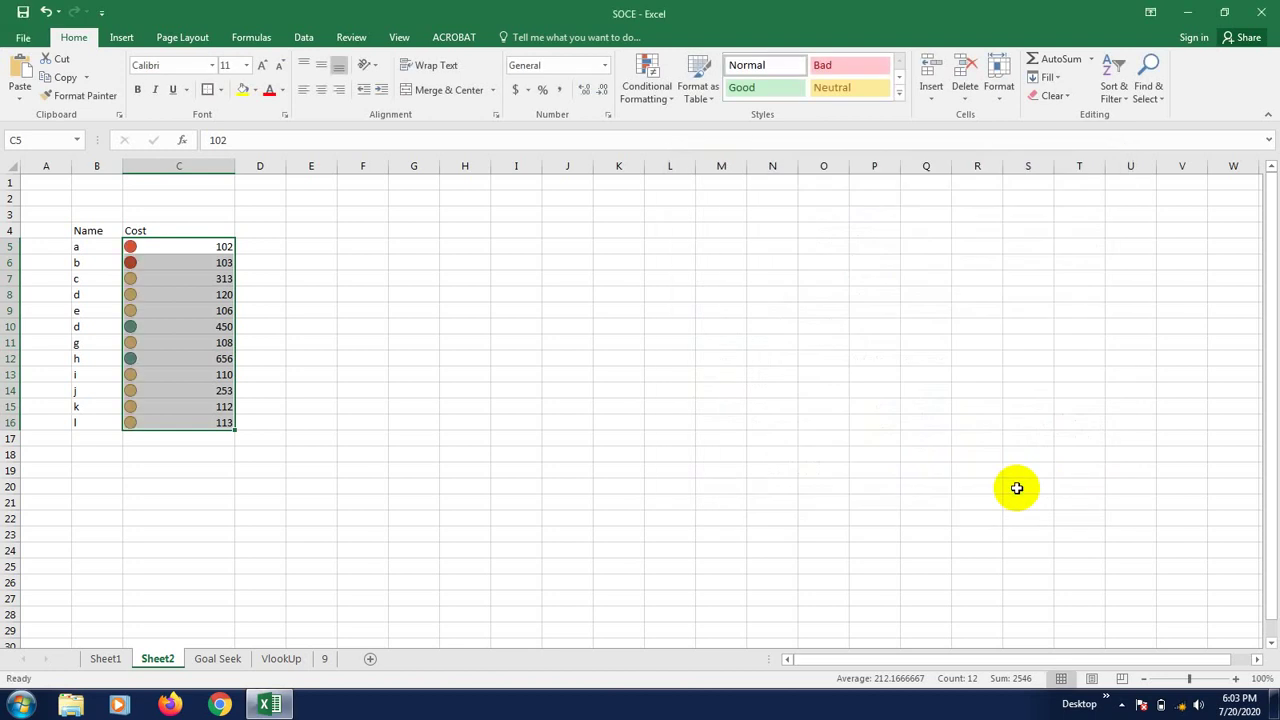
click(324, 345)
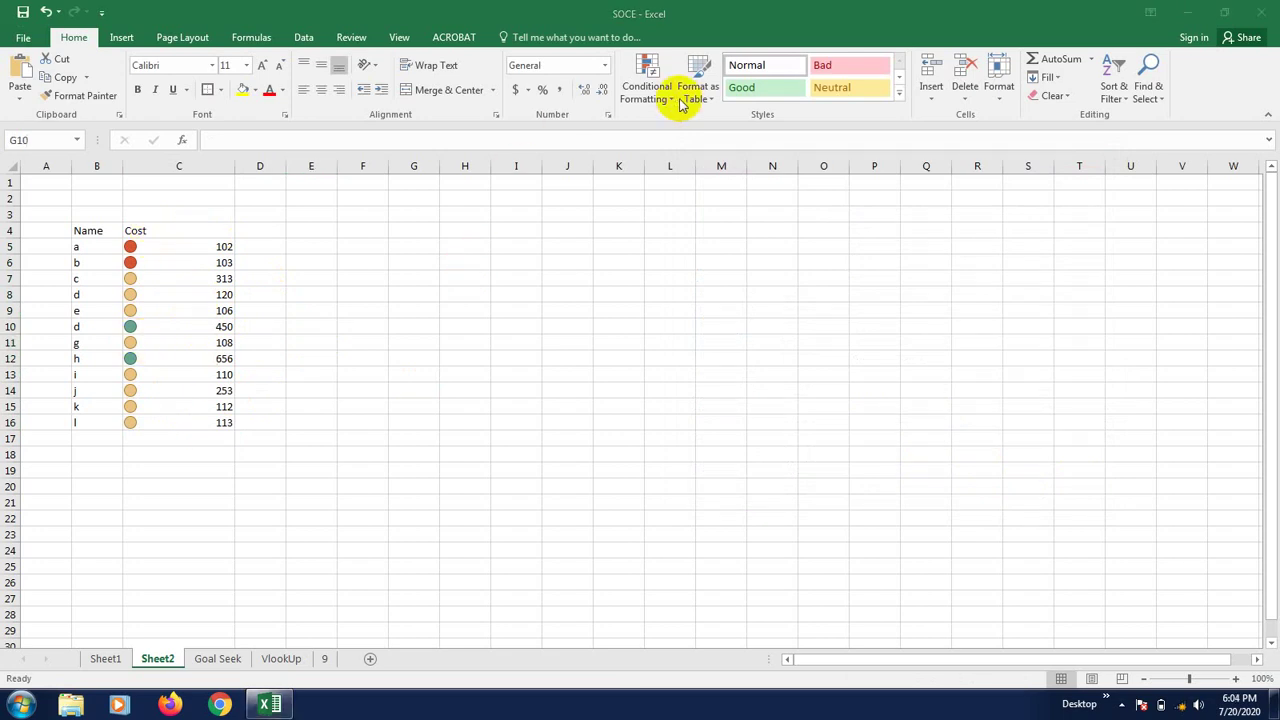
Step: Try to clear the rules from the selected cells while only the empty cell G10 is selected
click(671, 92)
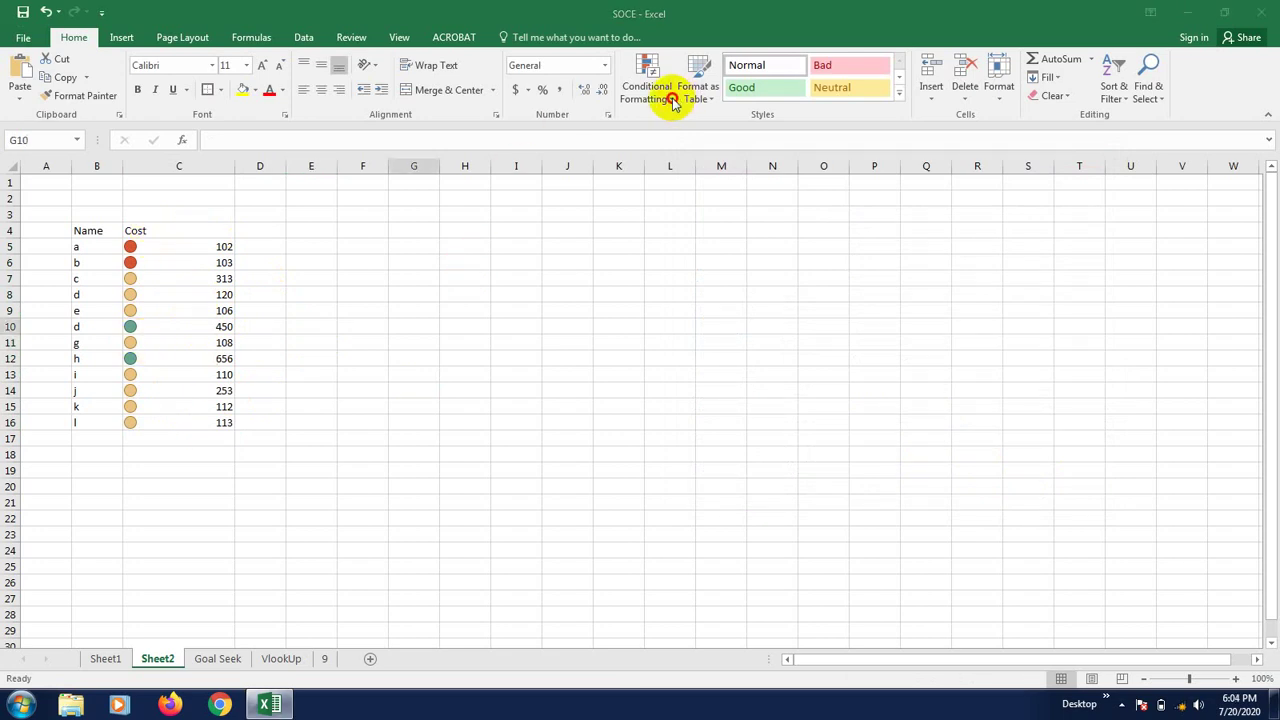
click(672, 100)
click(673, 100)
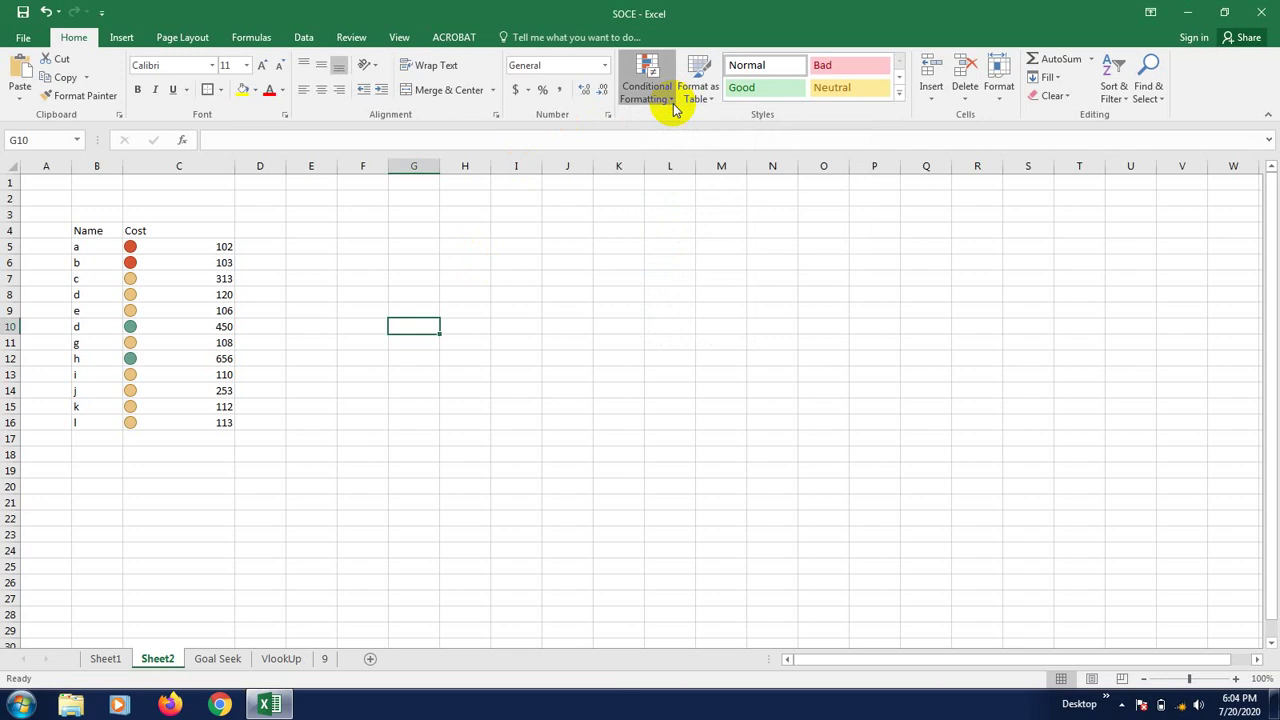
click(673, 100)
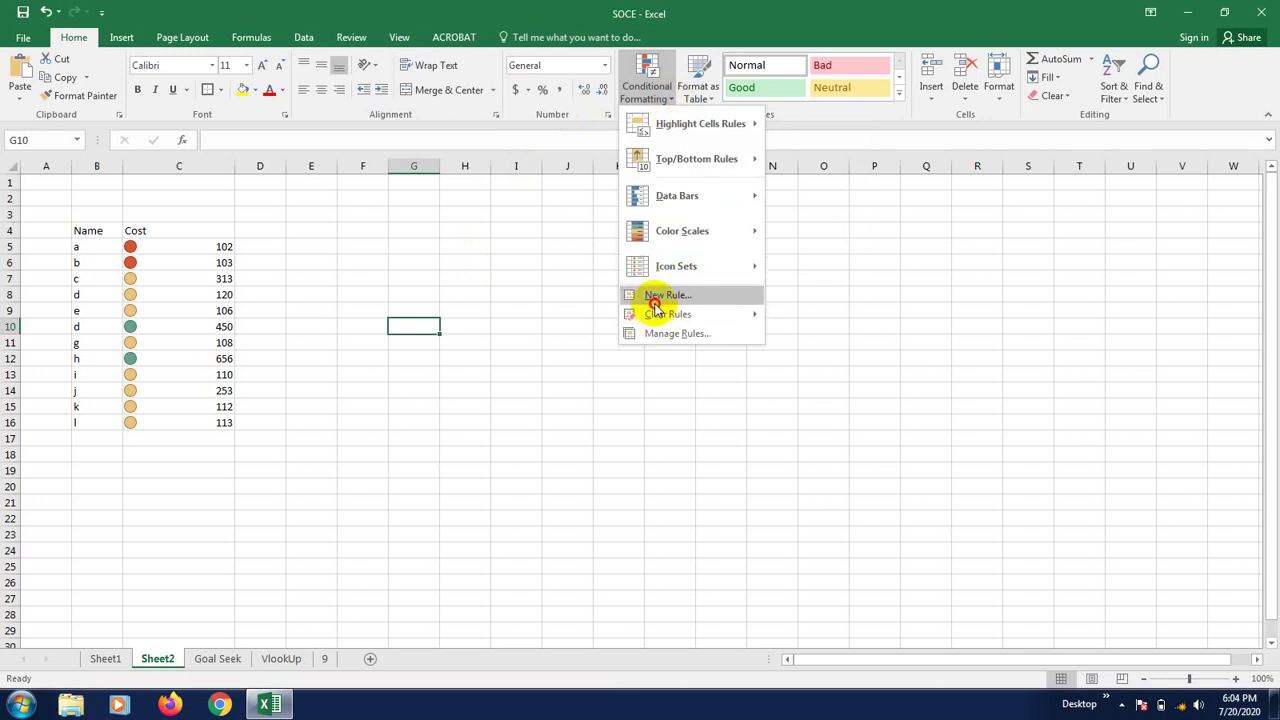
mouse_move(667, 316)
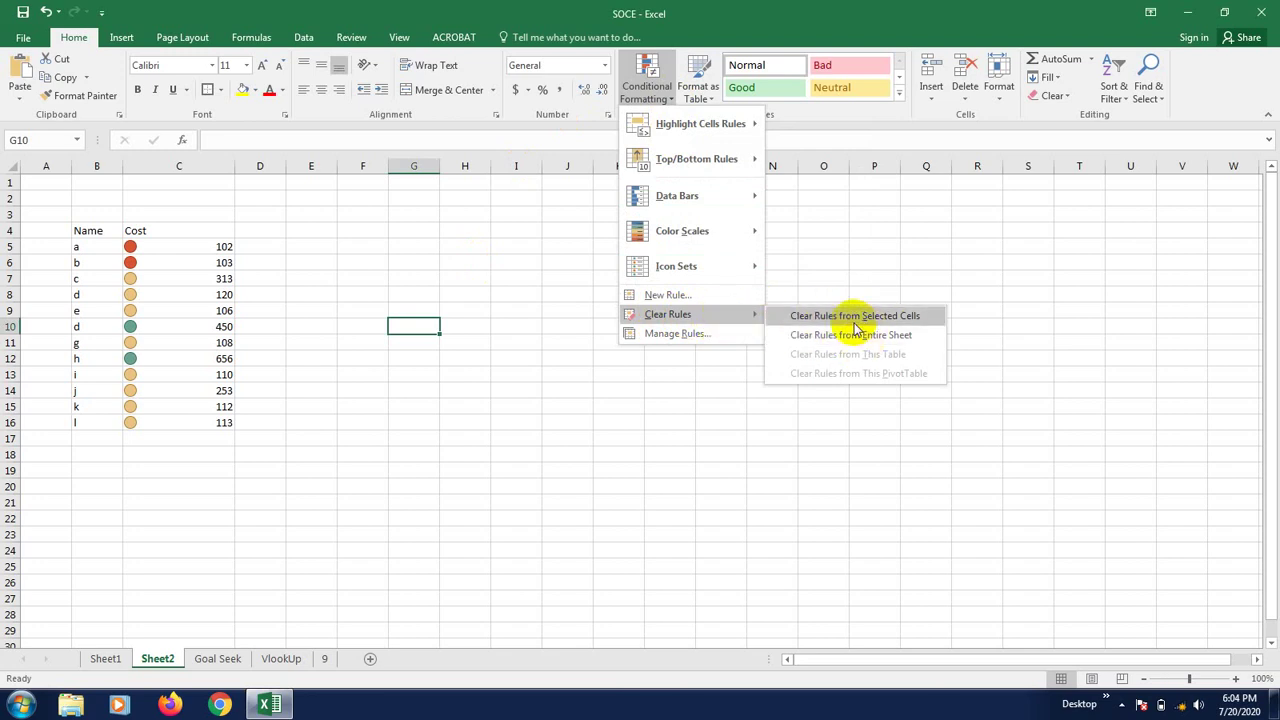
click(885, 318)
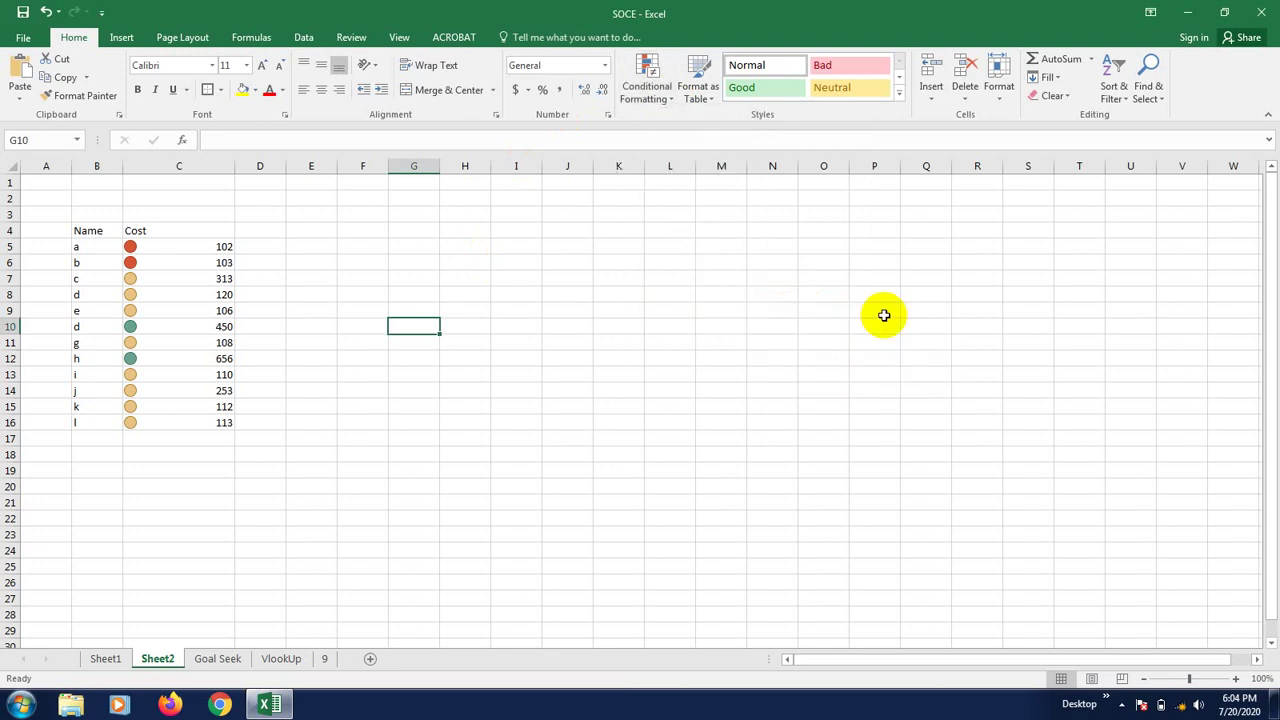
Step: Clear the conditional formatting rules from the selected cost cells C5:C17
drag(157, 246, 157, 437)
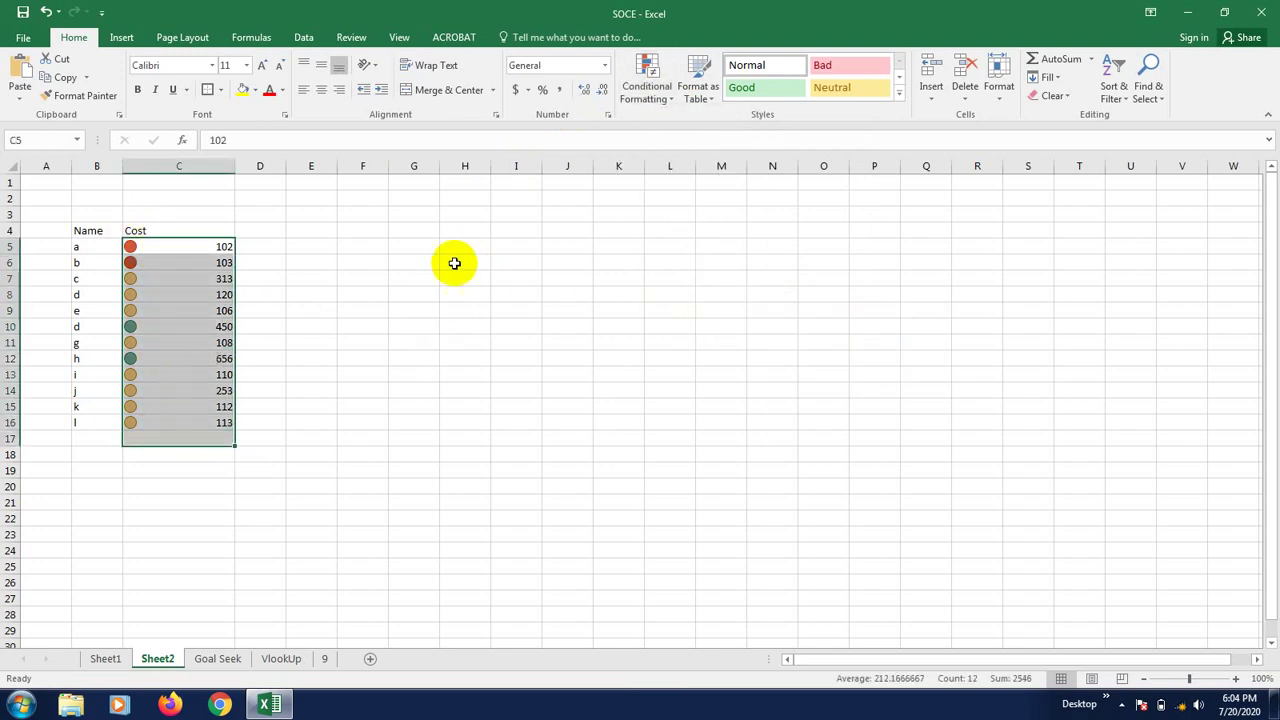
click(650, 92)
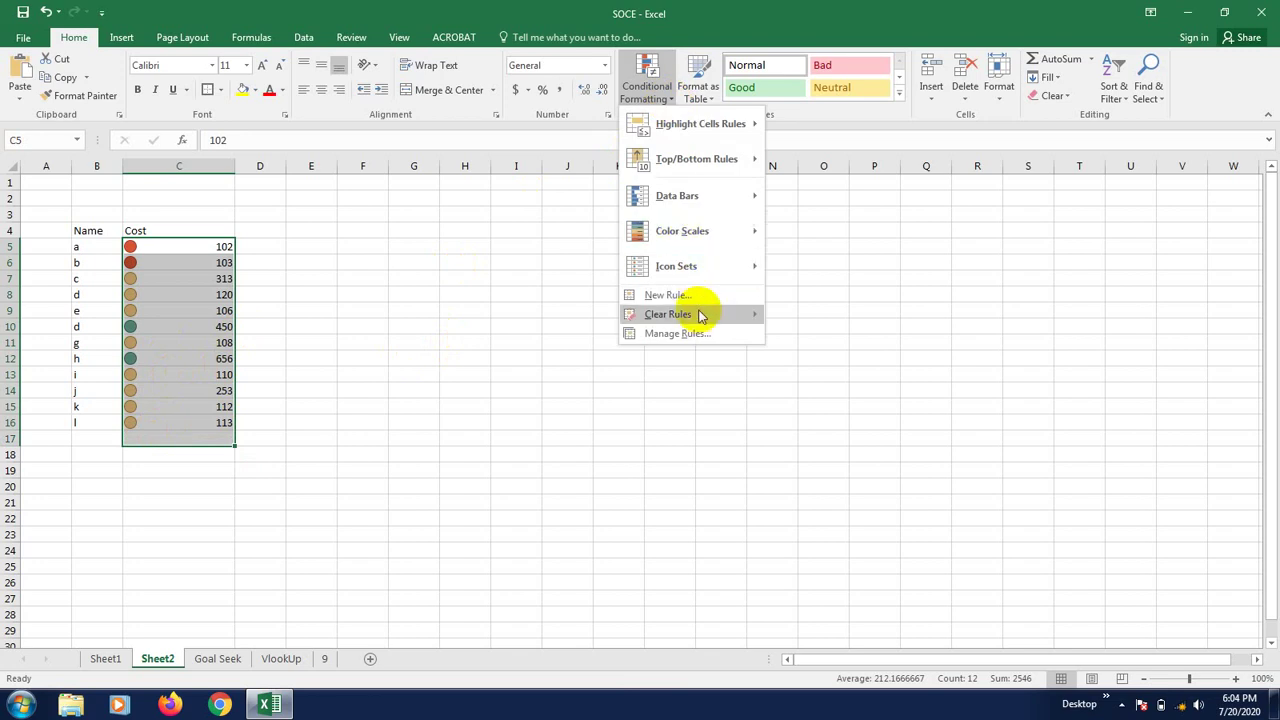
click(808, 318)
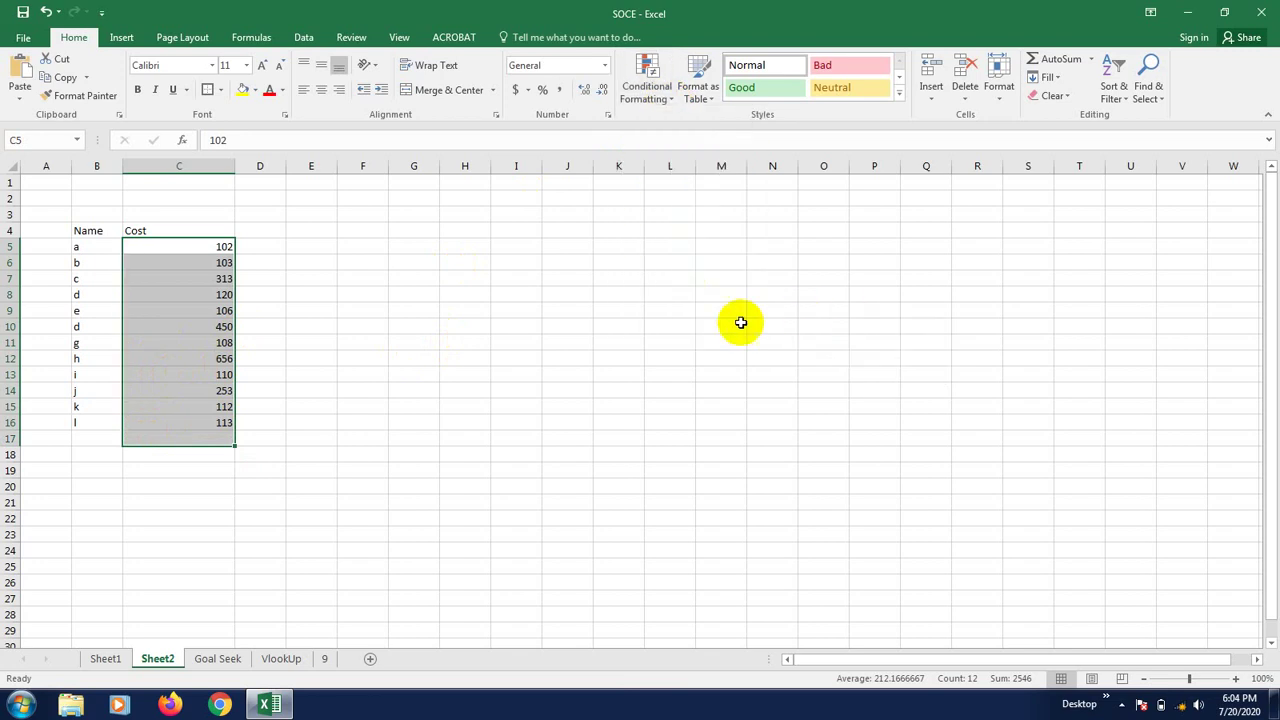
click(669, 326)
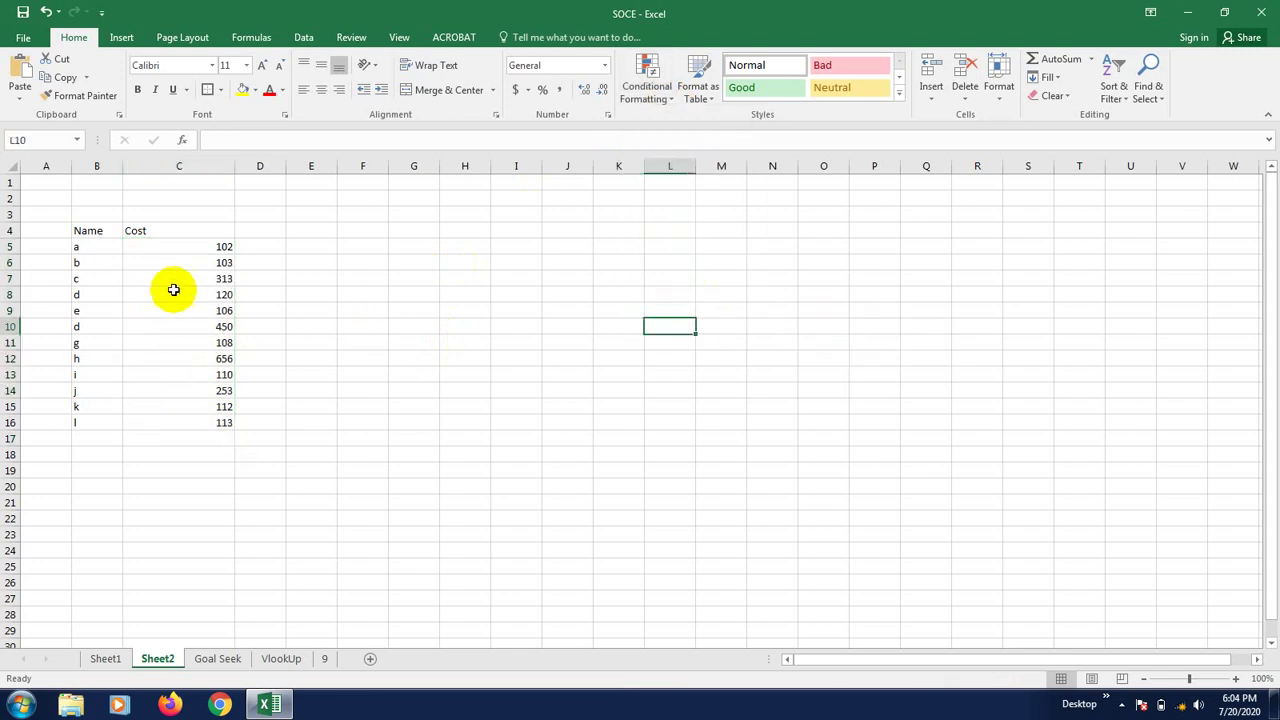
Step: Start a new formatting rule for C5:C16 and look through the available rule types
drag(166, 251, 151, 422)
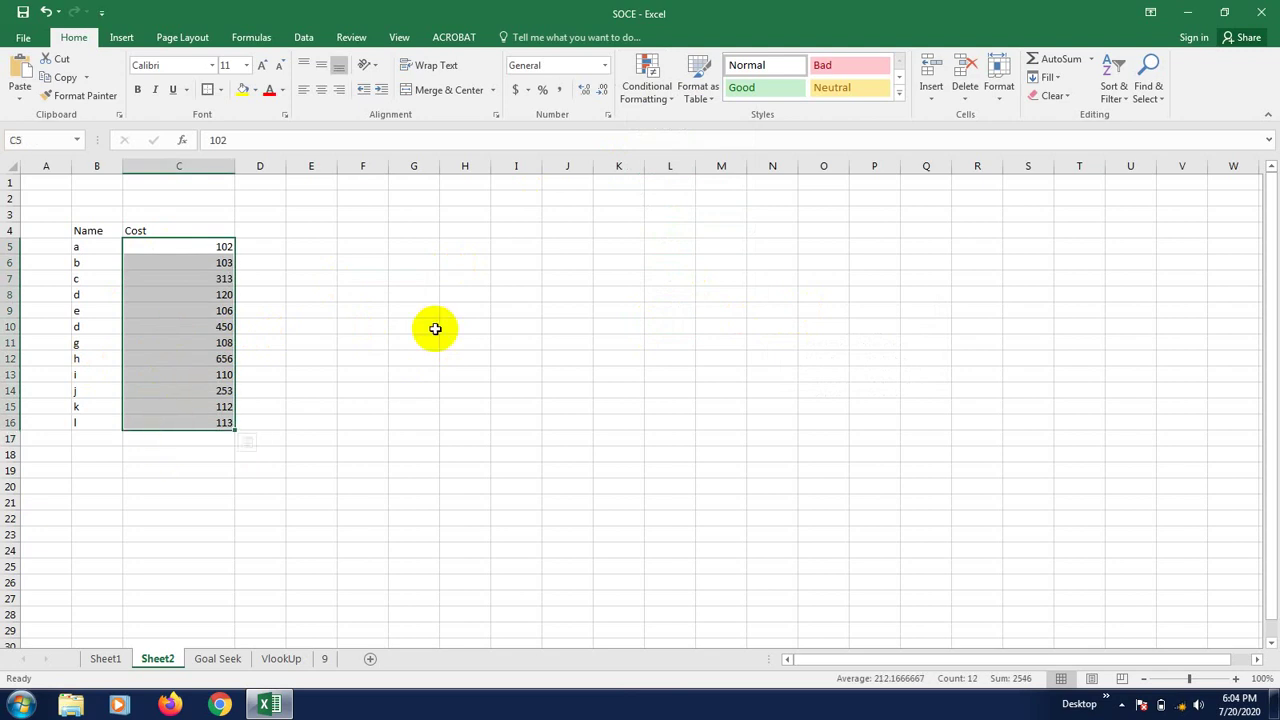
click(663, 95)
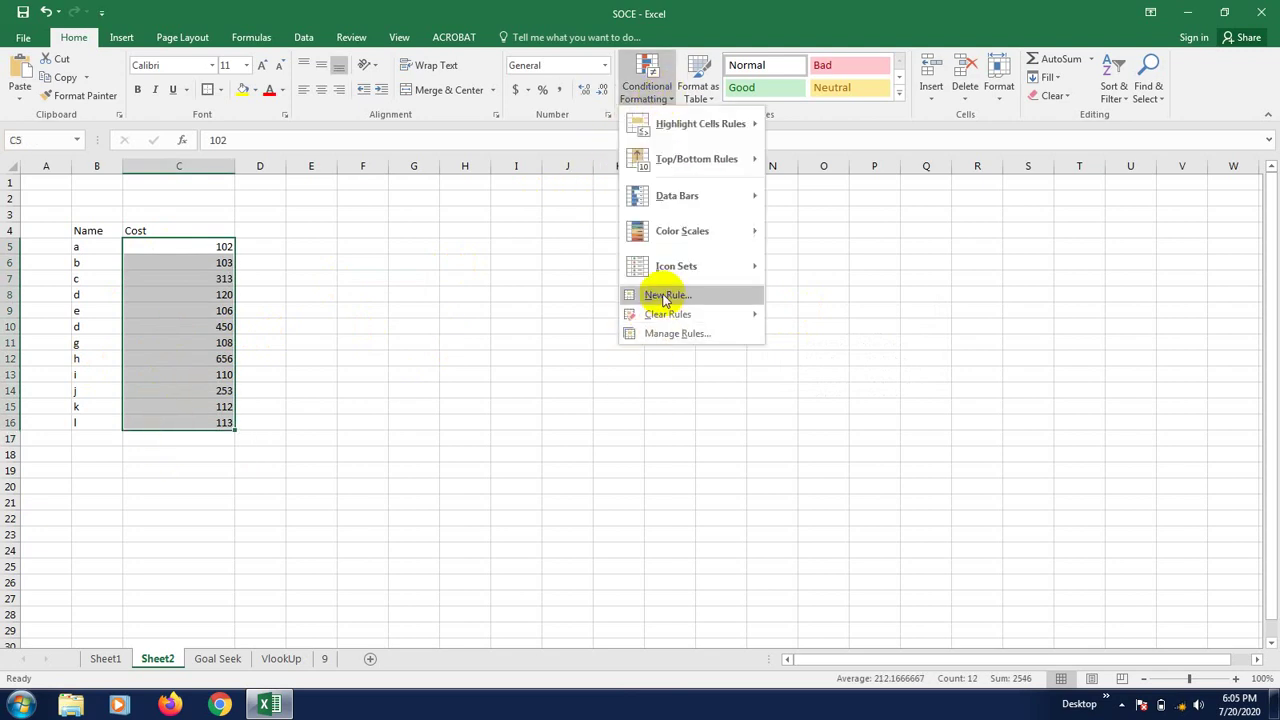
click(664, 295)
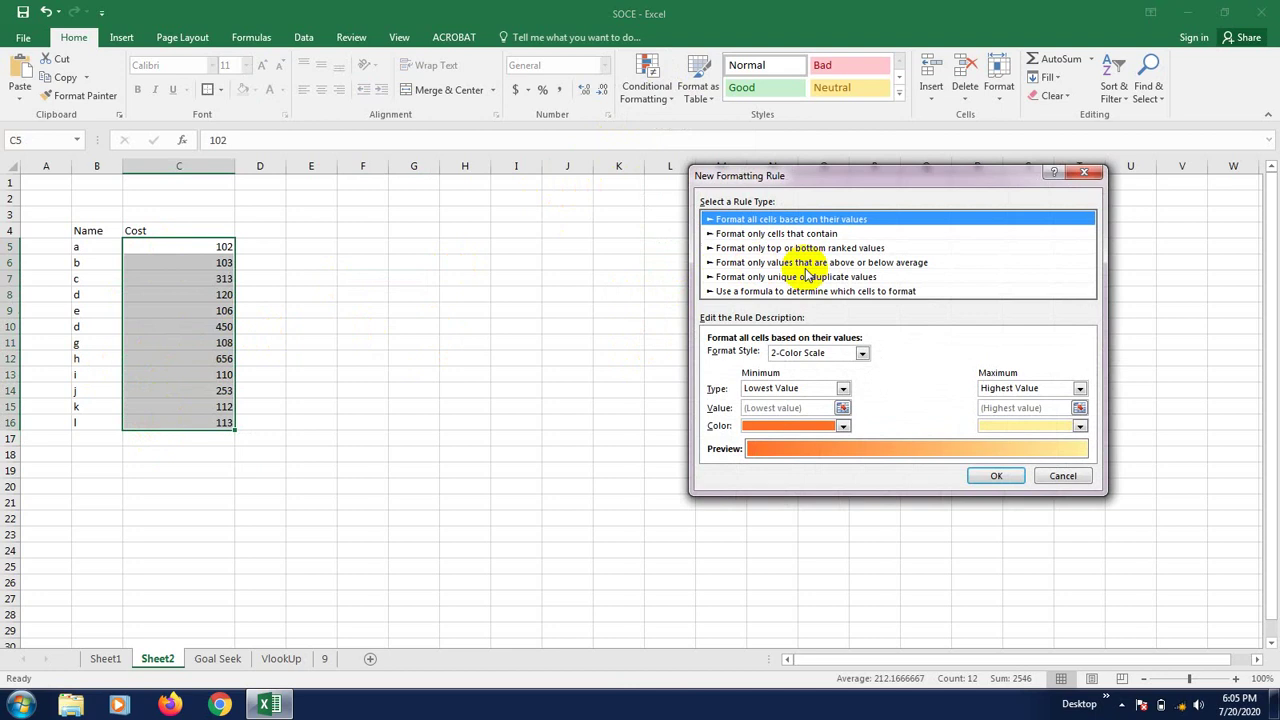
click(762, 234)
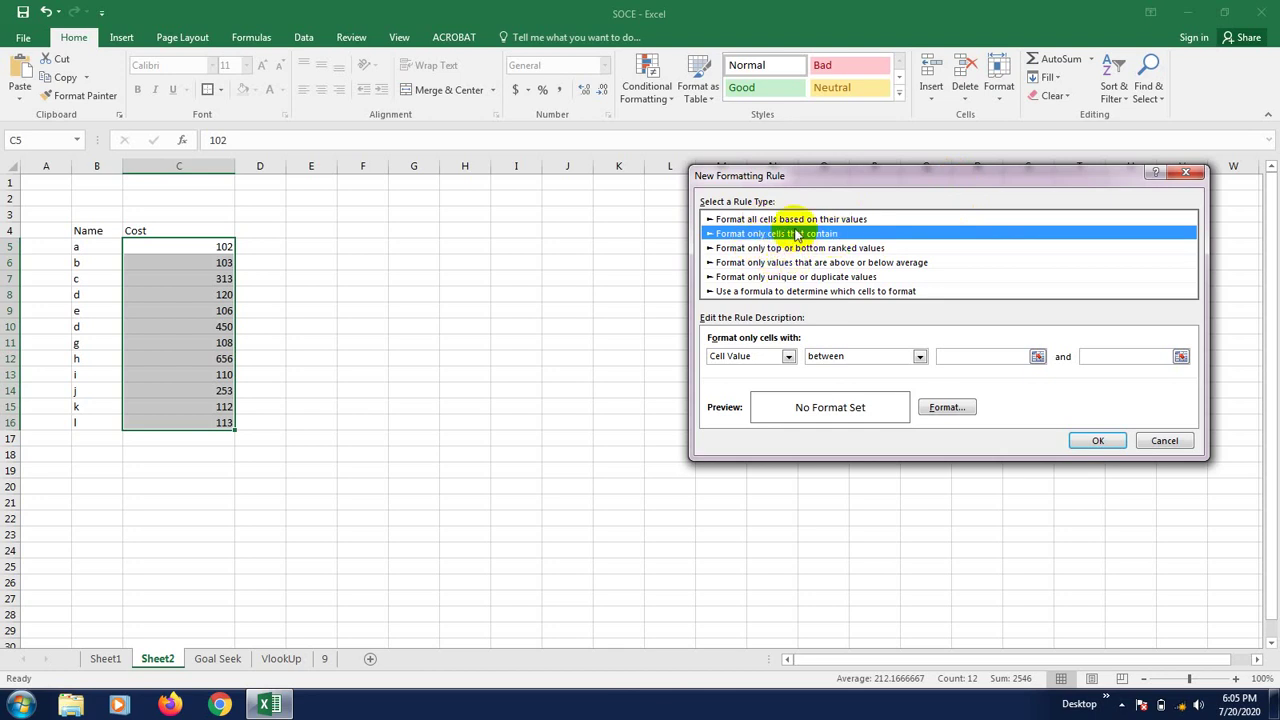
click(755, 262)
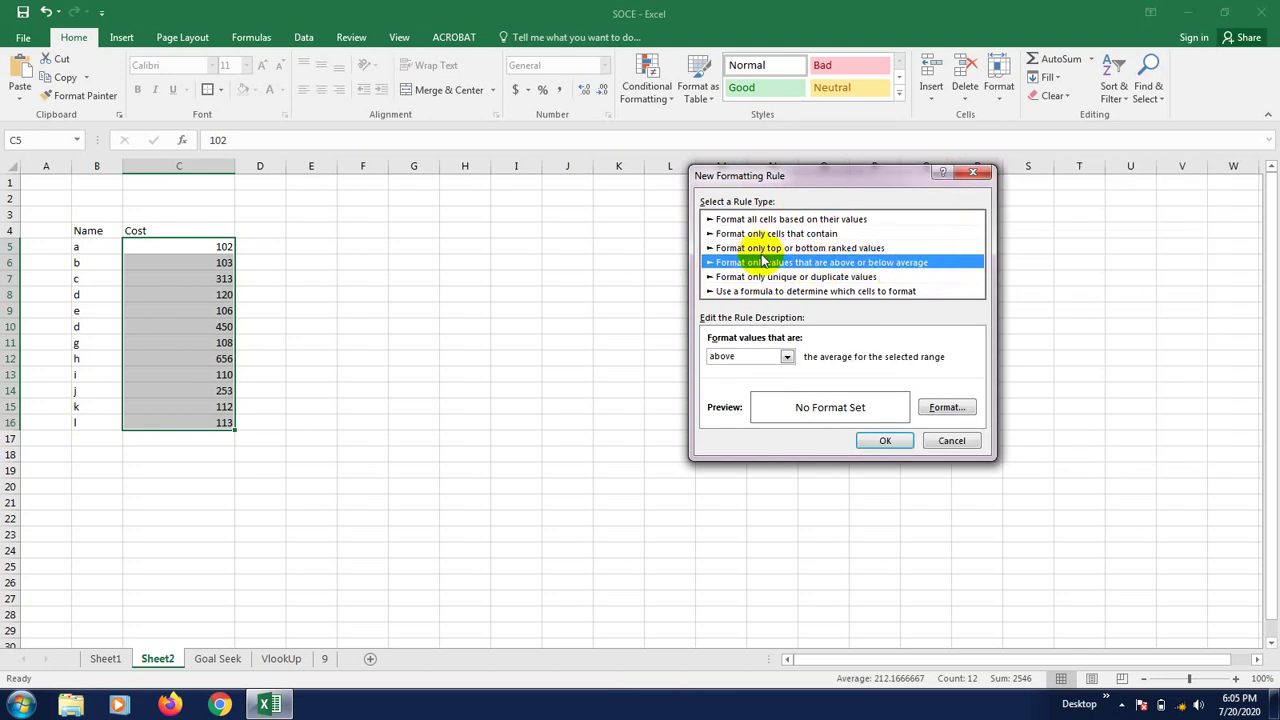
click(712, 221)
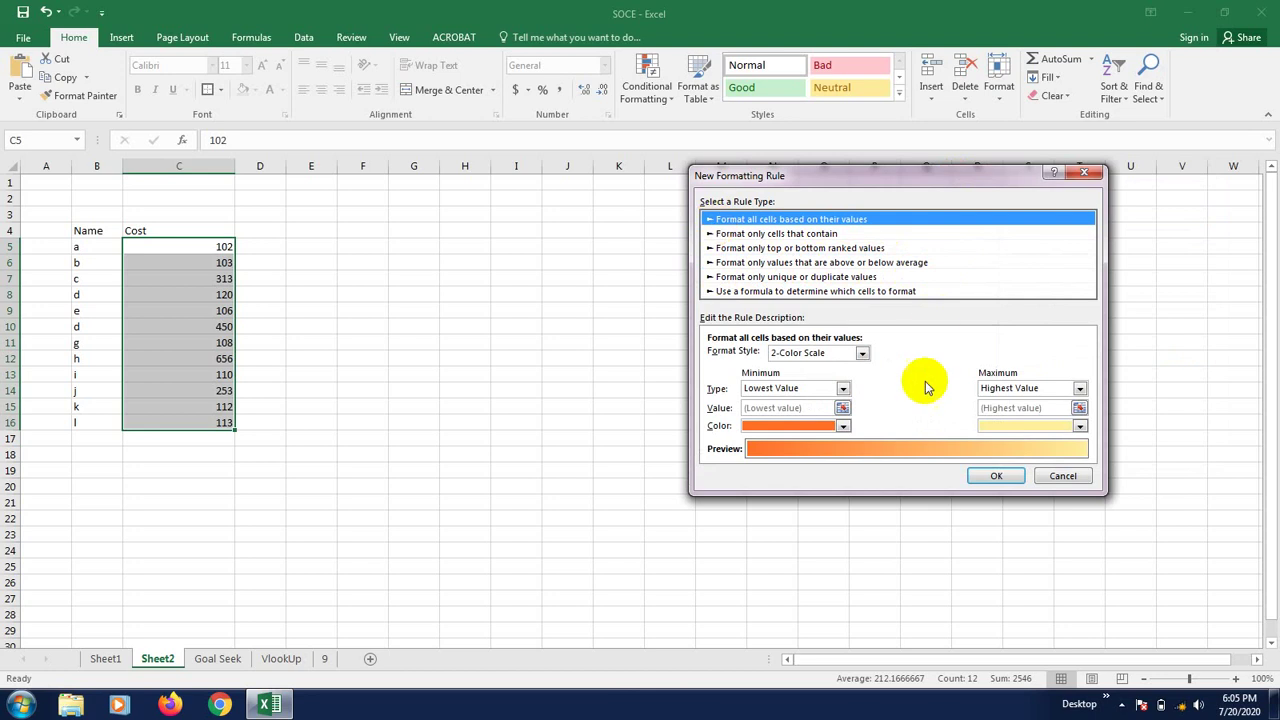
Step: Create a rule for only cells that contain a cell value between 100 and 500, with no format set, and apply it
click(808, 233)
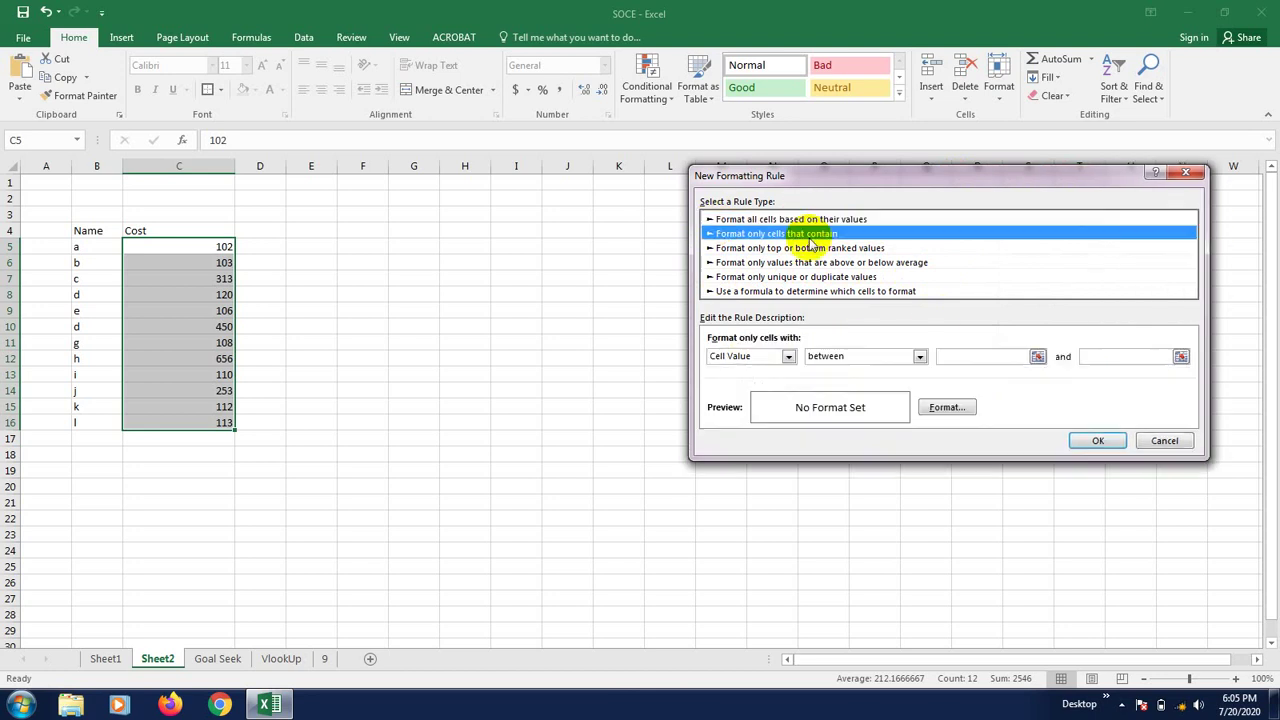
click(766, 358)
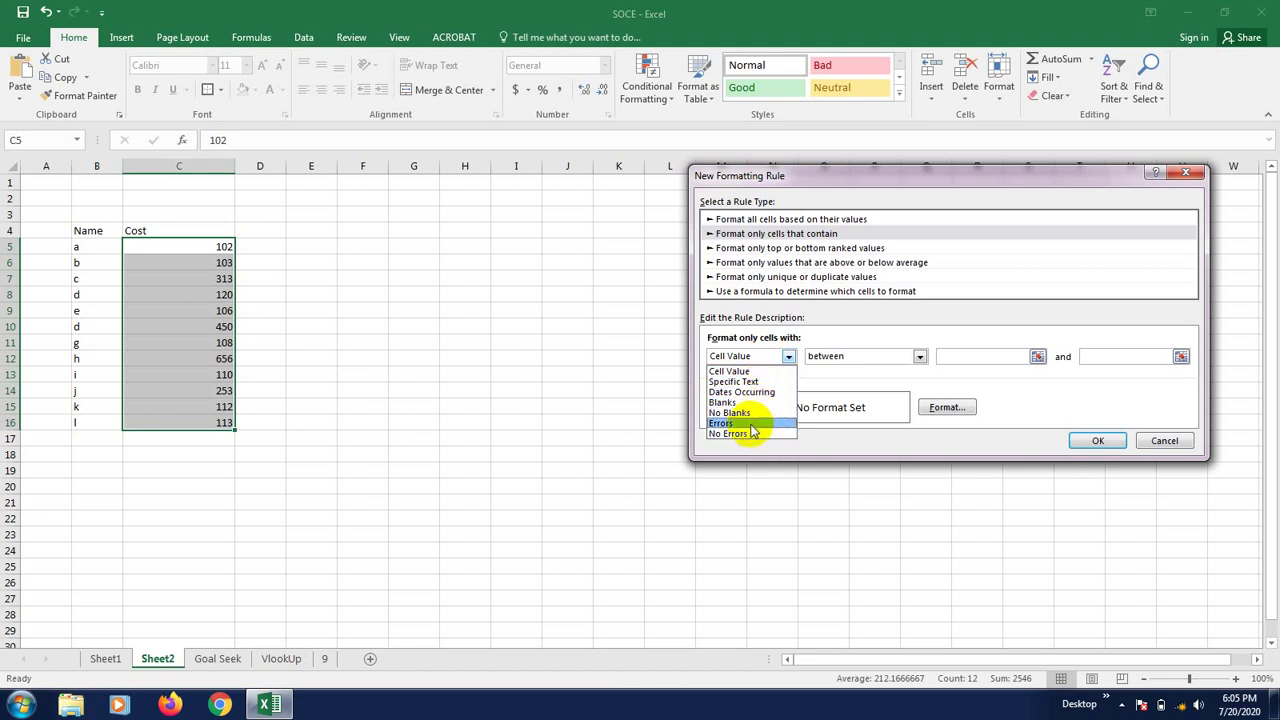
click(743, 373)
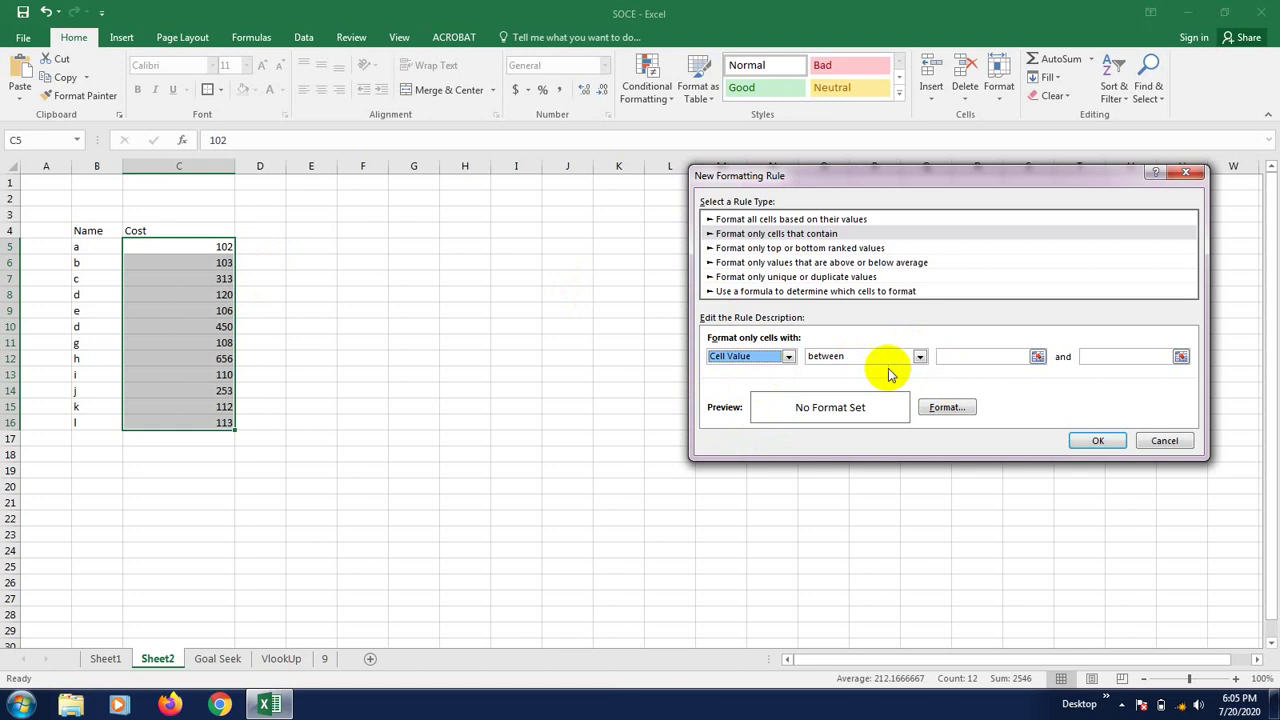
click(975, 354)
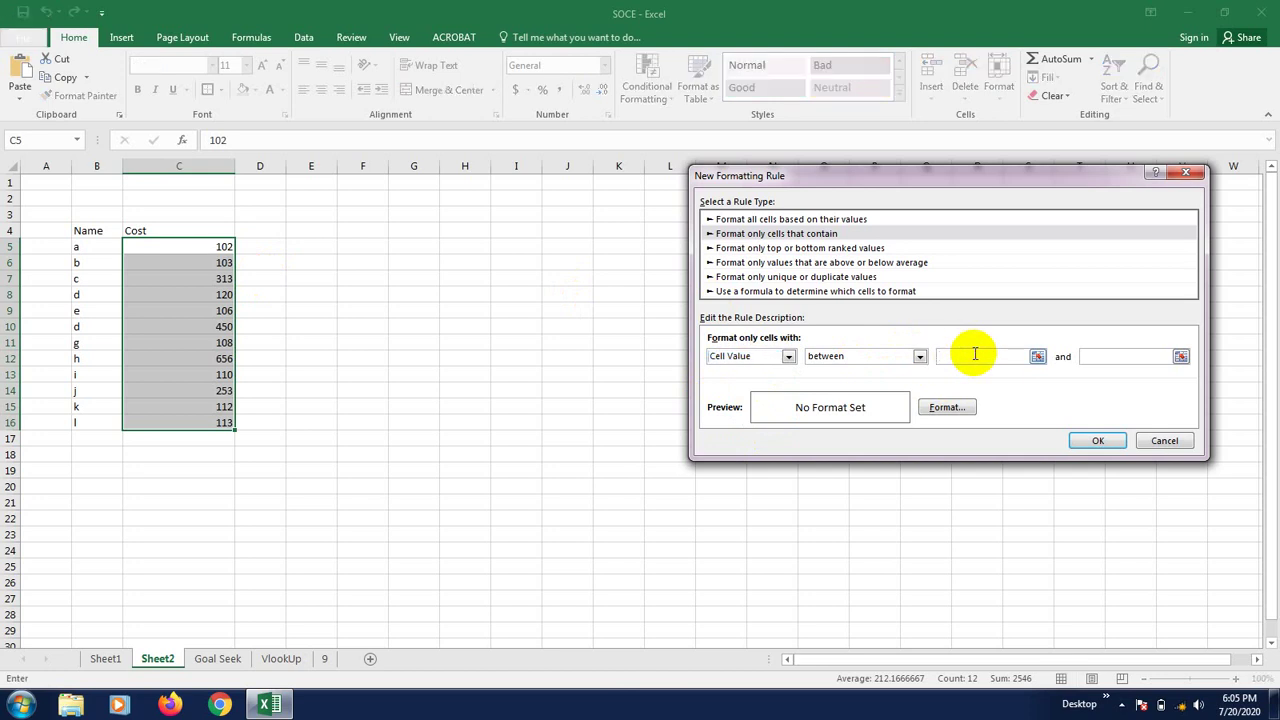
click(1124, 362)
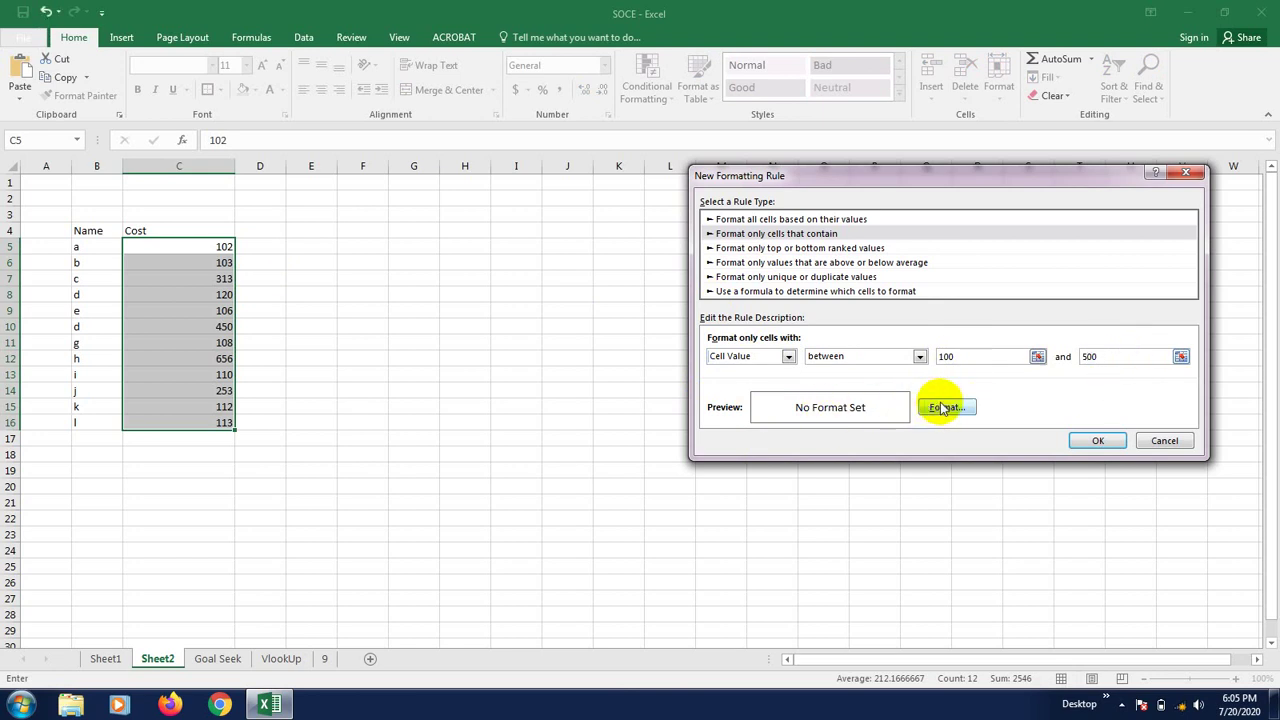
click(1098, 443)
click(562, 376)
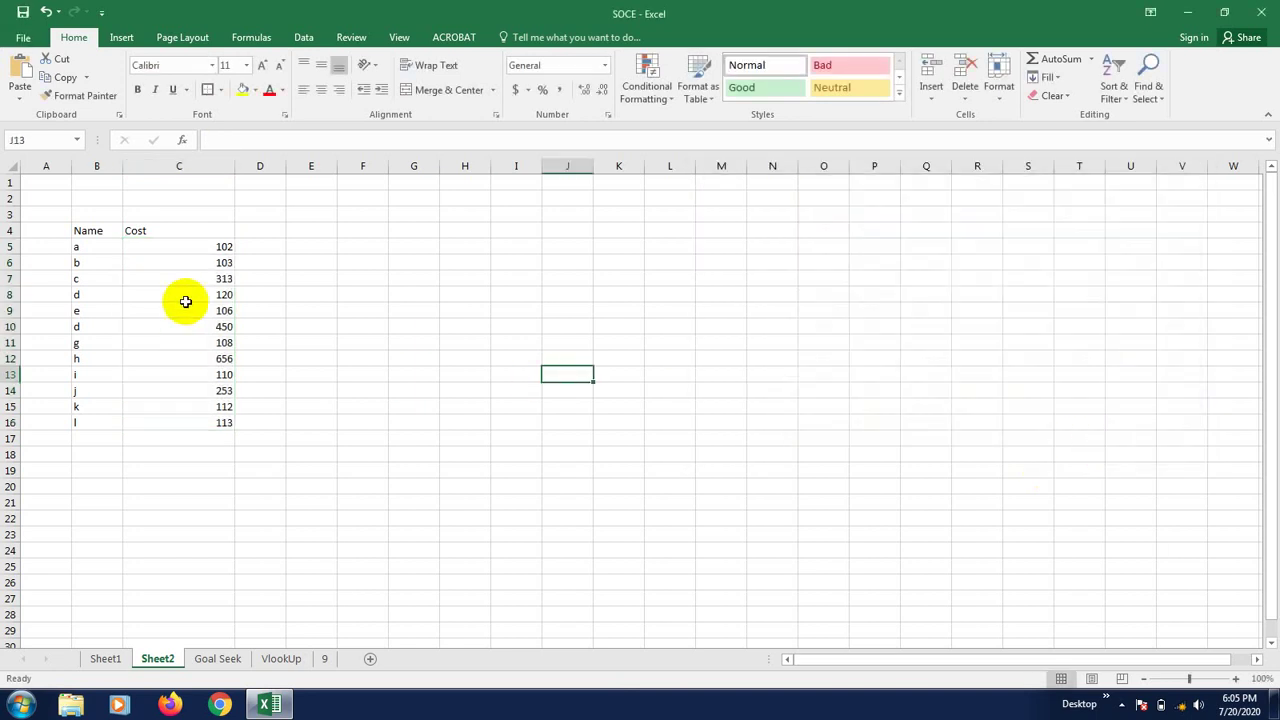
Step: Set the cost in C5 to 99 and compare cells C5 and C6 to check the between rule
click(218, 247)
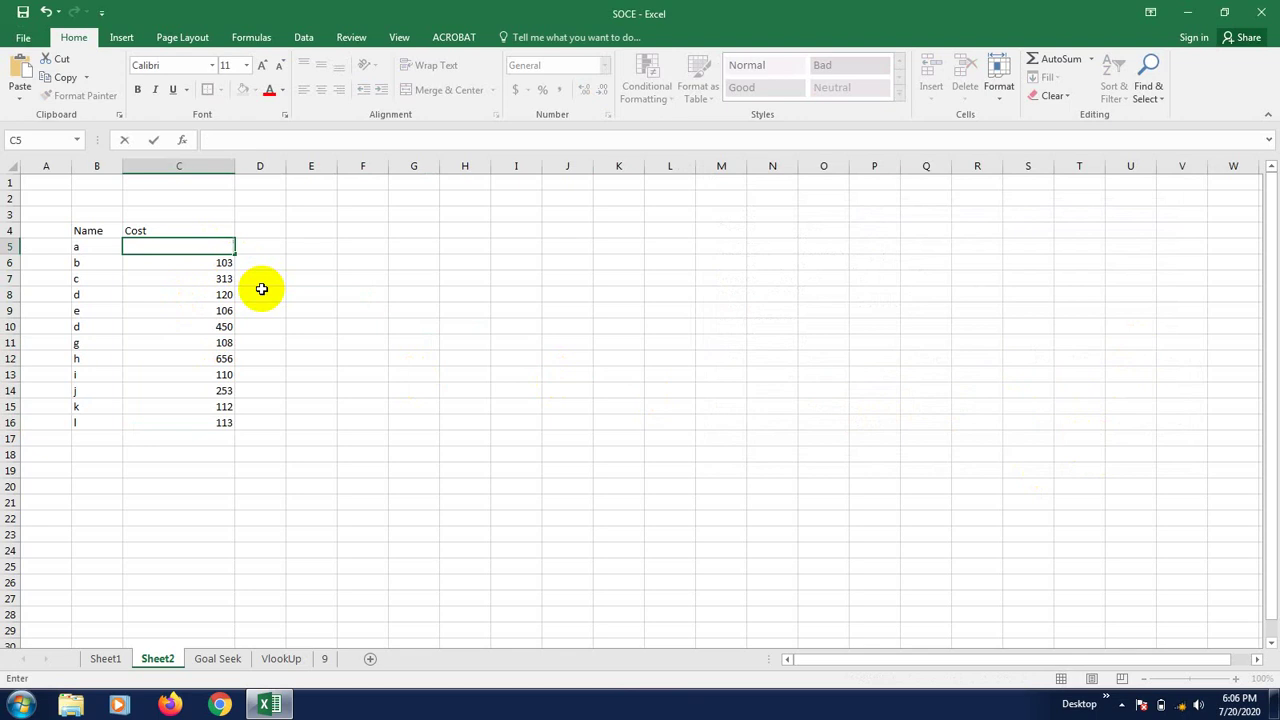
key(Return)
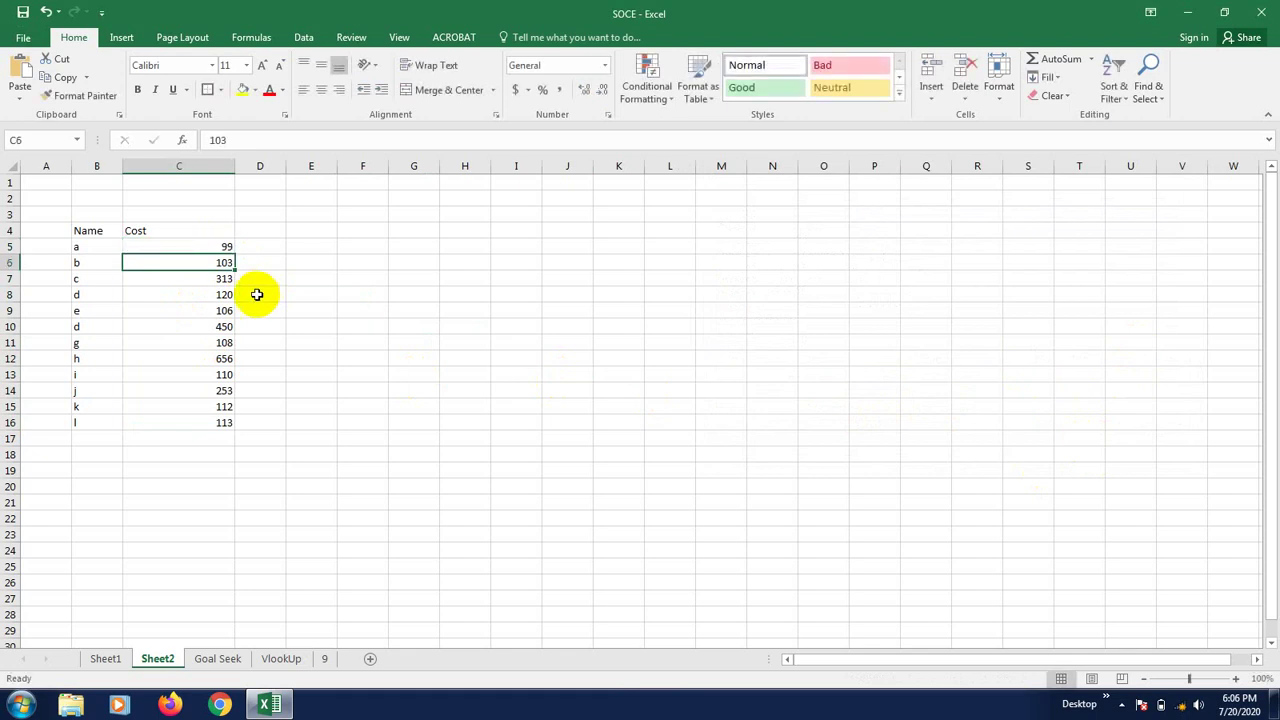
click(226, 352)
click(211, 246)
click(211, 257)
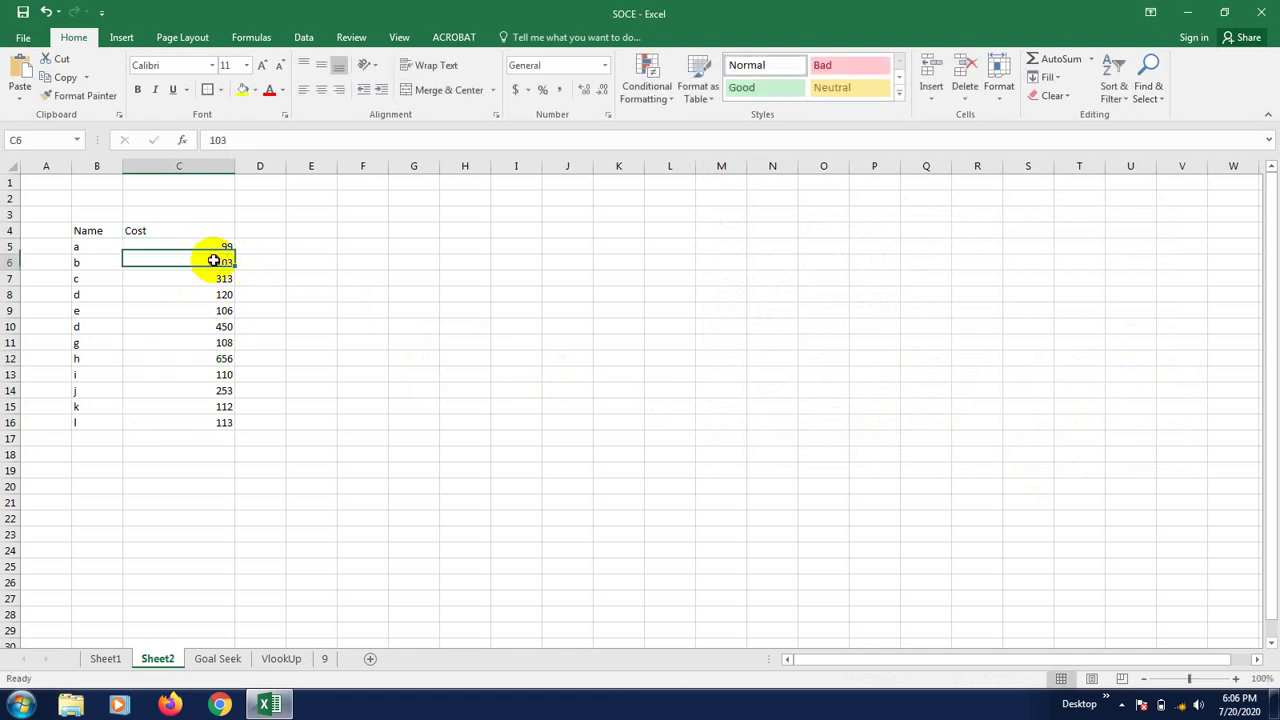
click(213, 248)
click(217, 263)
click(218, 247)
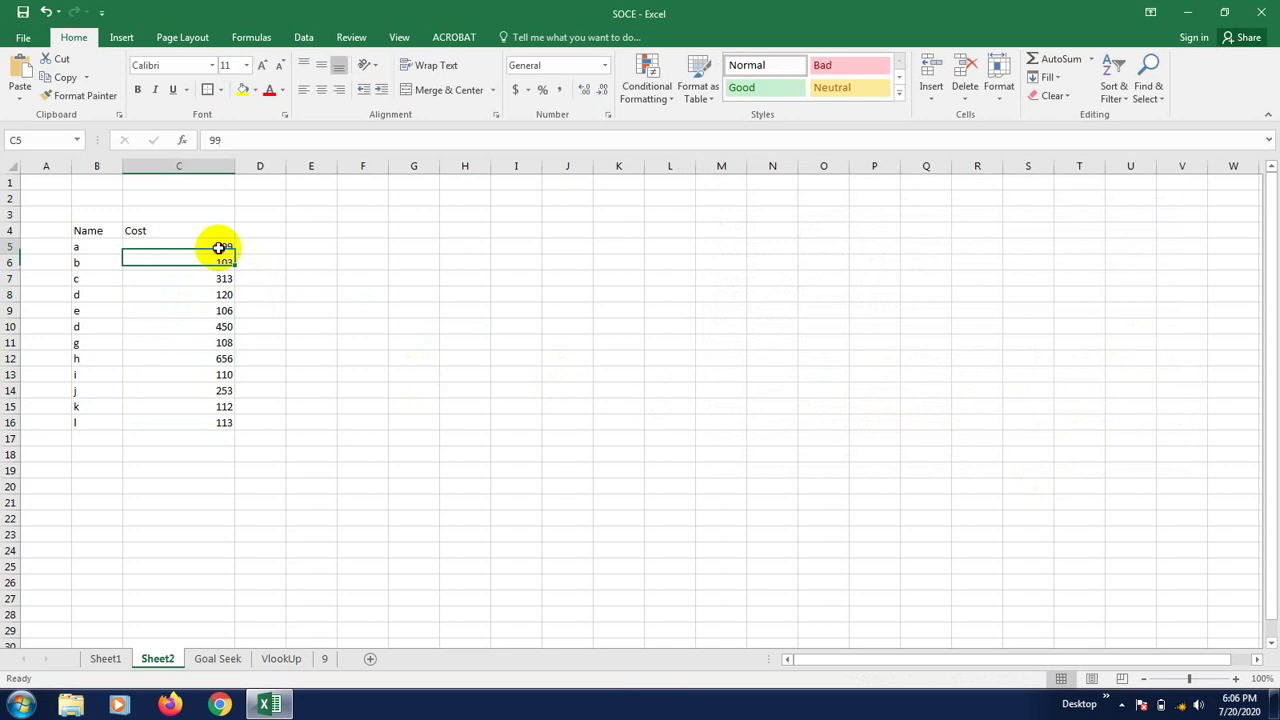
click(215, 262)
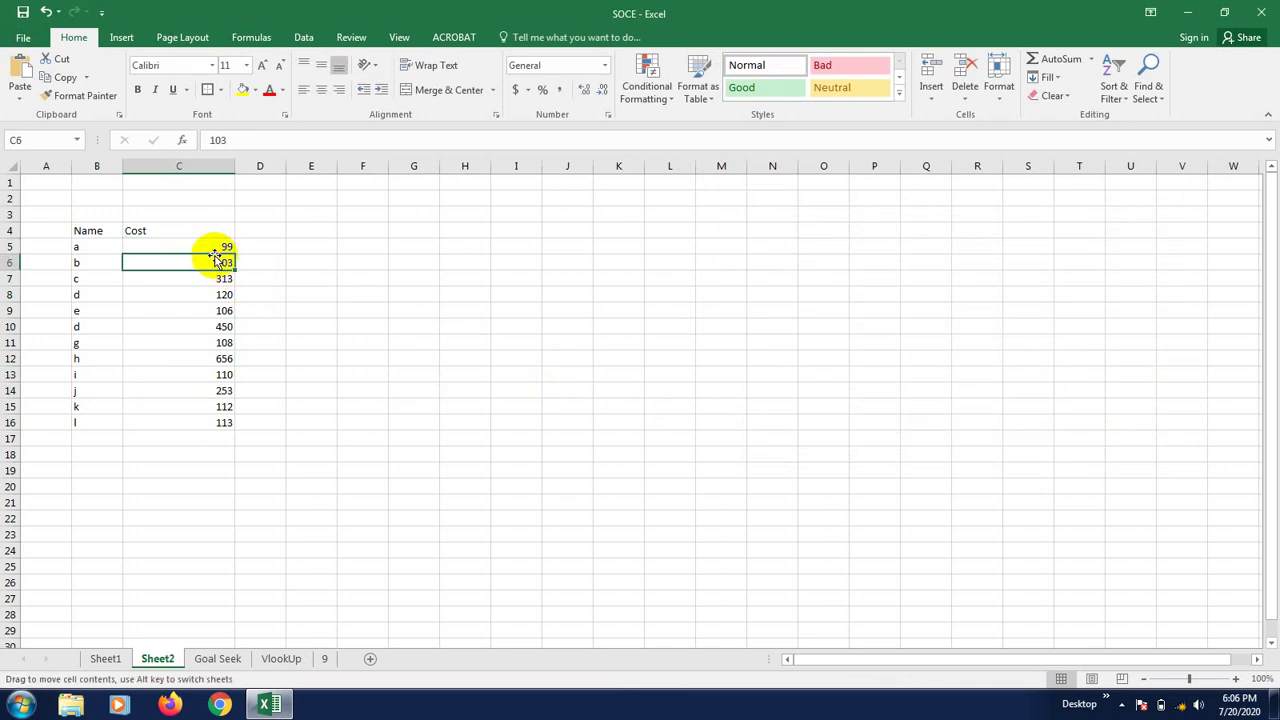
Step: Set the cost in C5 to 600
click(211, 247)
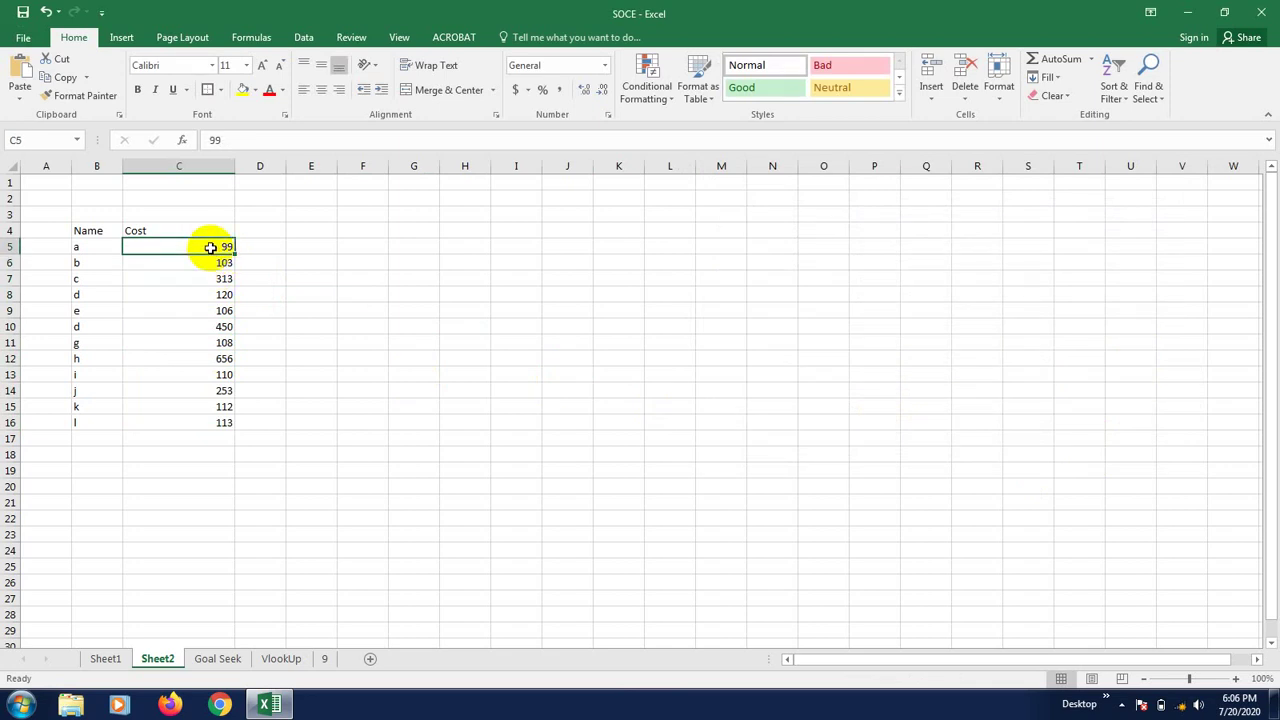
text(600)
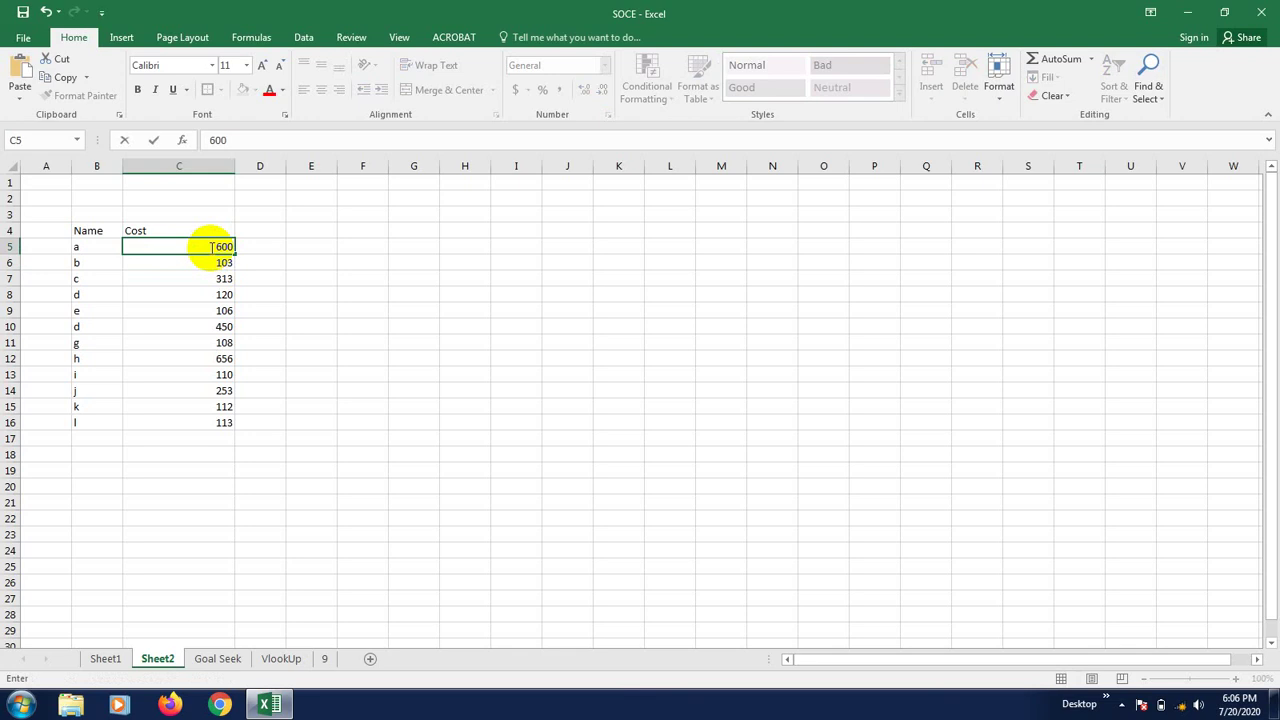
key(Return)
click(297, 389)
Step: Start a new conditional formatting rule for the costs C5:C16 using the type Format only cells that contain
click(198, 247)
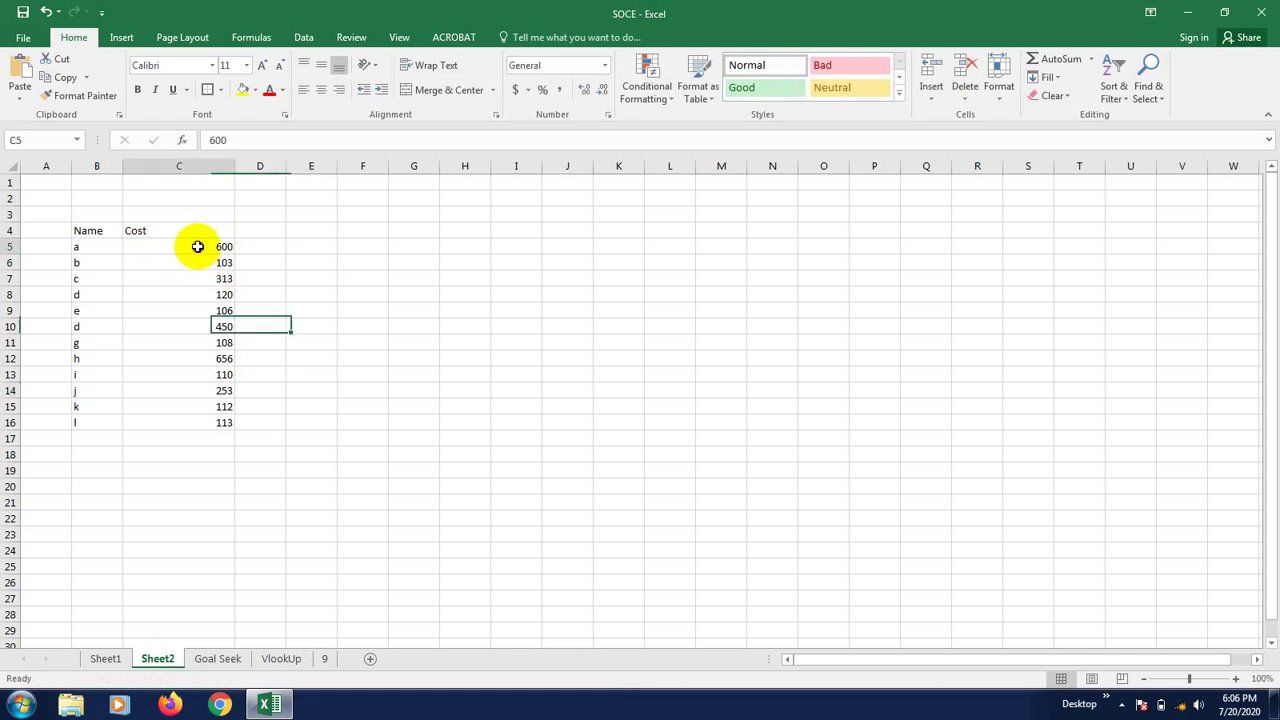
drag(198, 247, 206, 423)
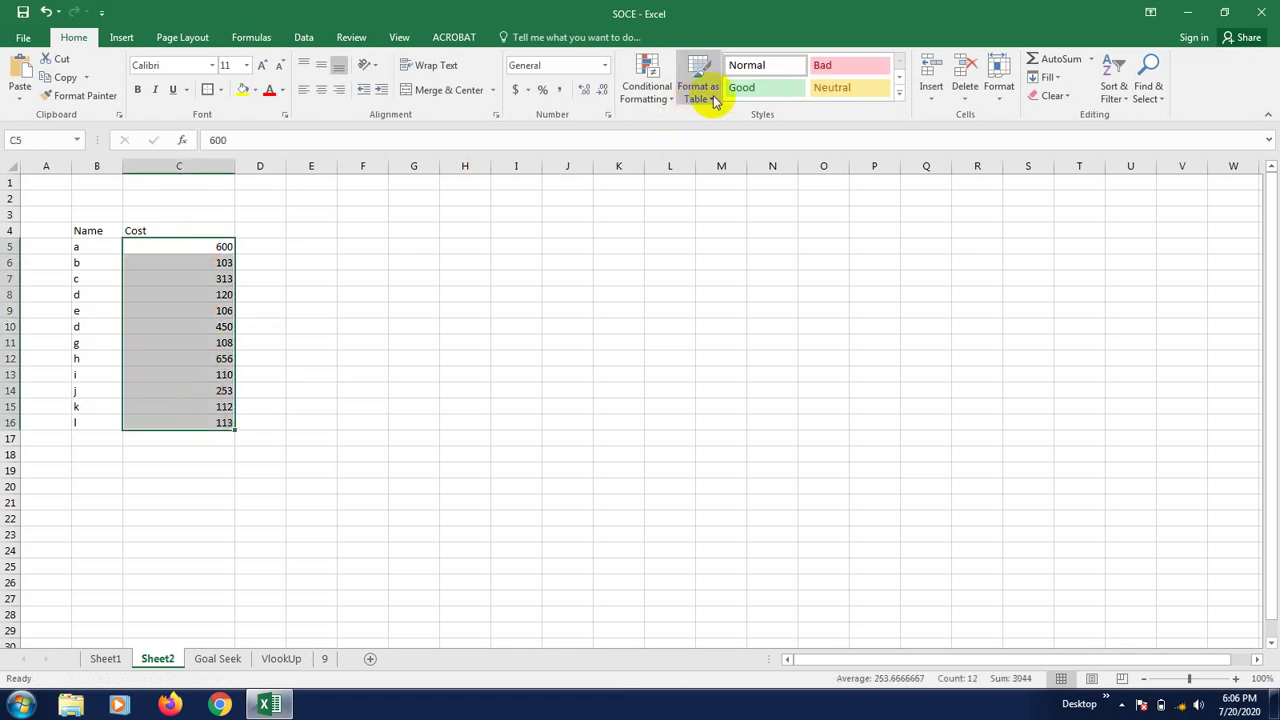
click(650, 92)
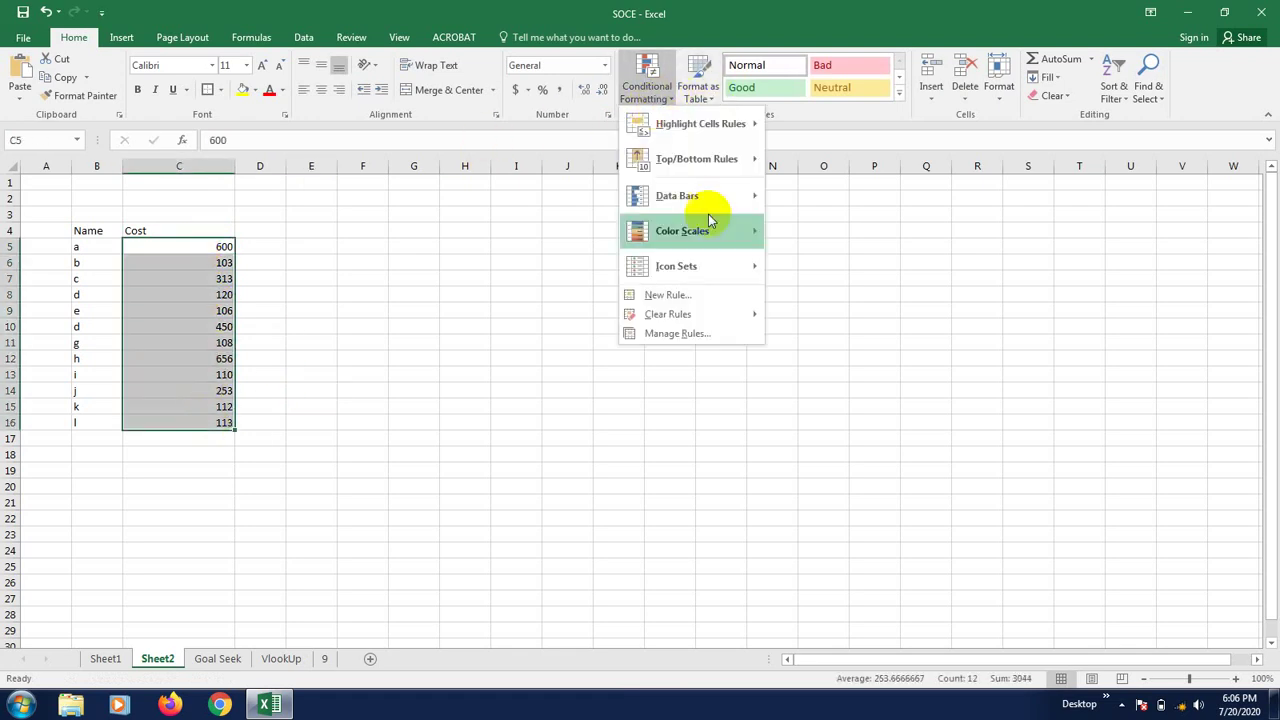
mouse_move(720, 236)
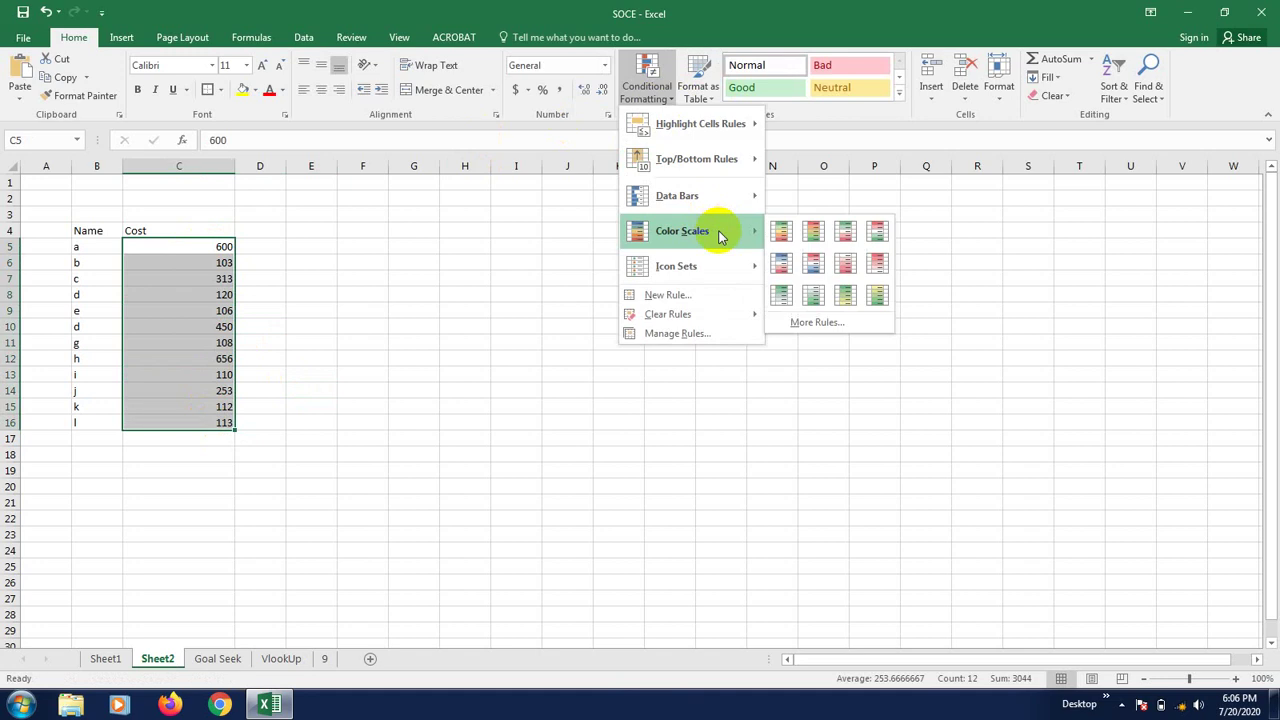
click(718, 294)
click(828, 217)
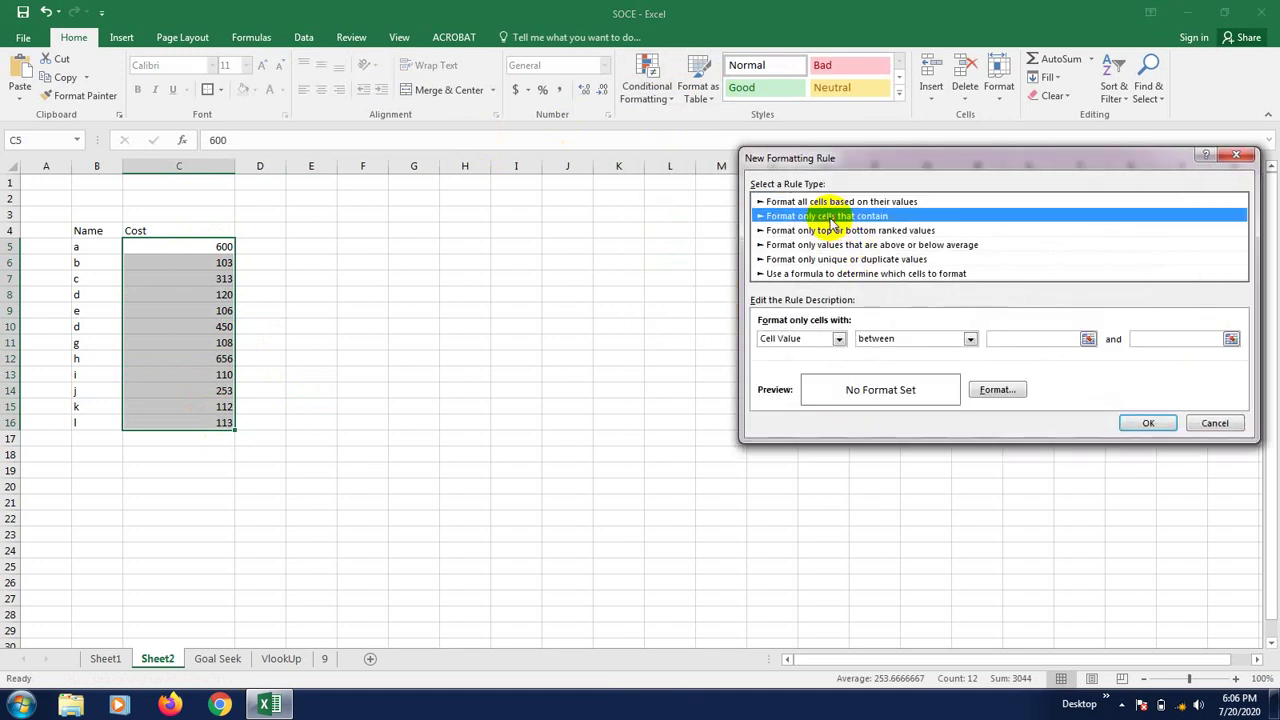
Step: Examine the rule's condition types, its font format settings, the average comparisons, and the unique/duplicate and top/bottom rule types
click(823, 340)
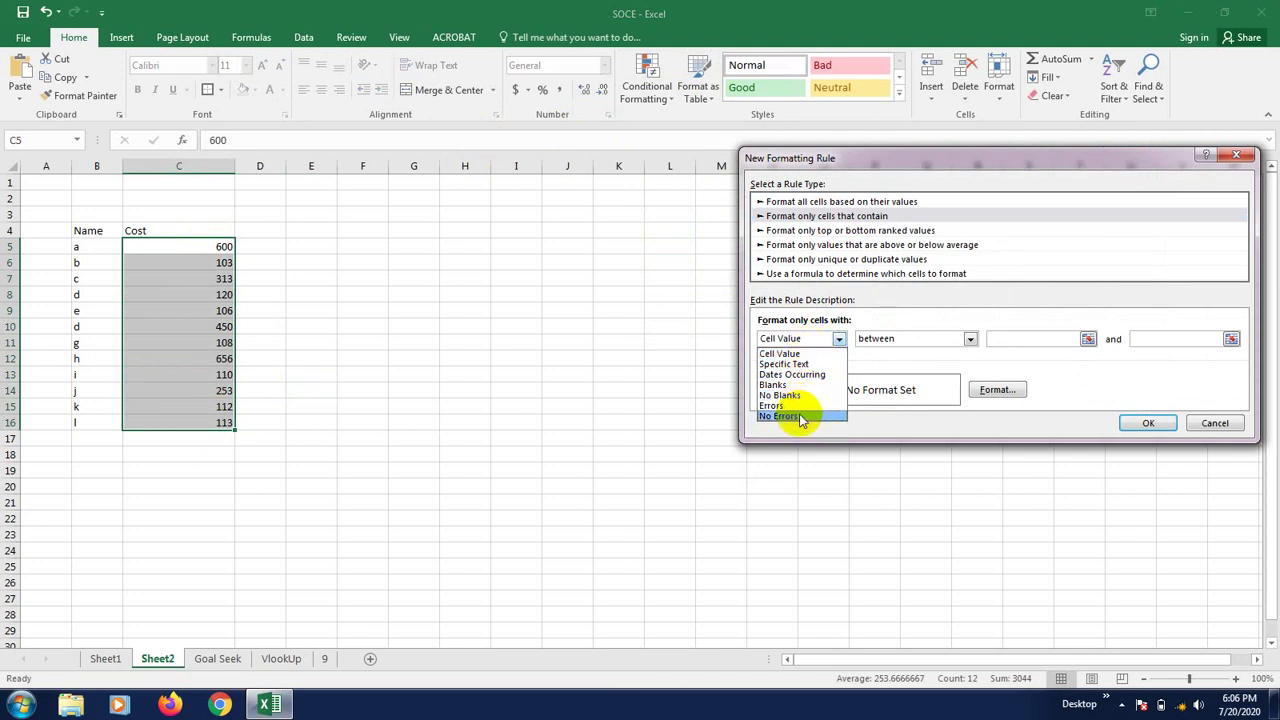
click(1104, 385)
click(985, 390)
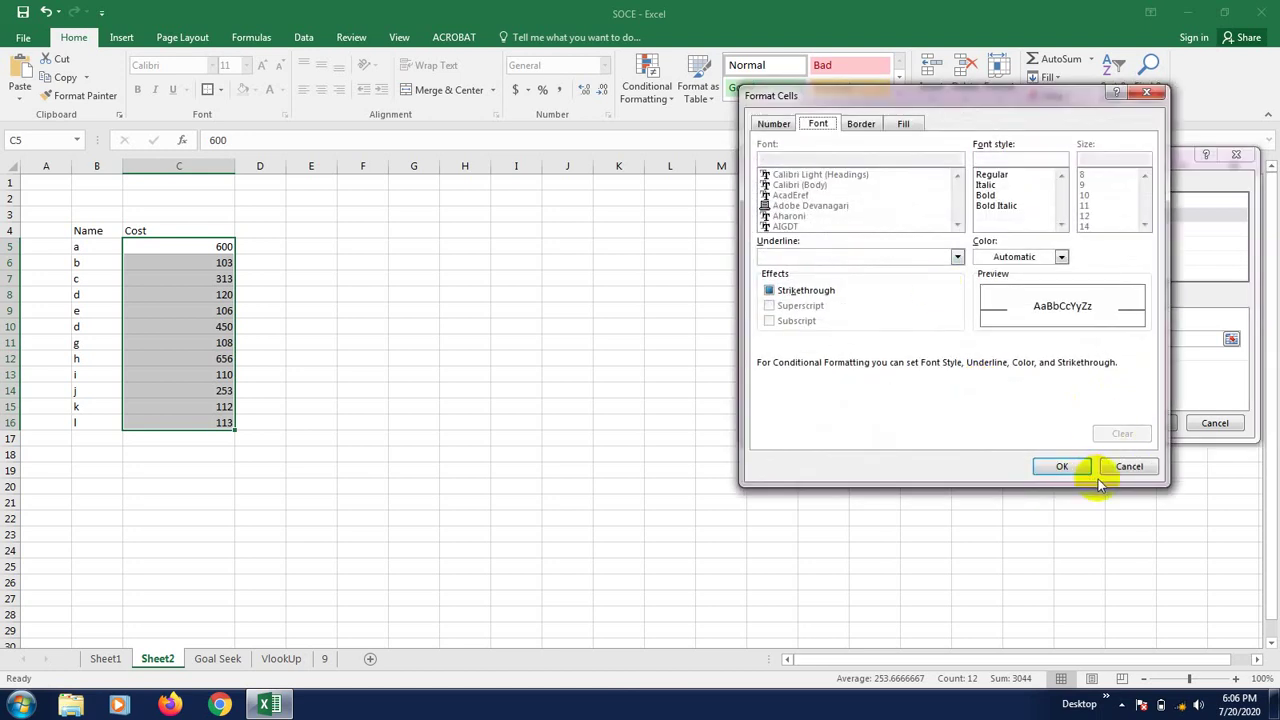
click(1131, 466)
click(843, 246)
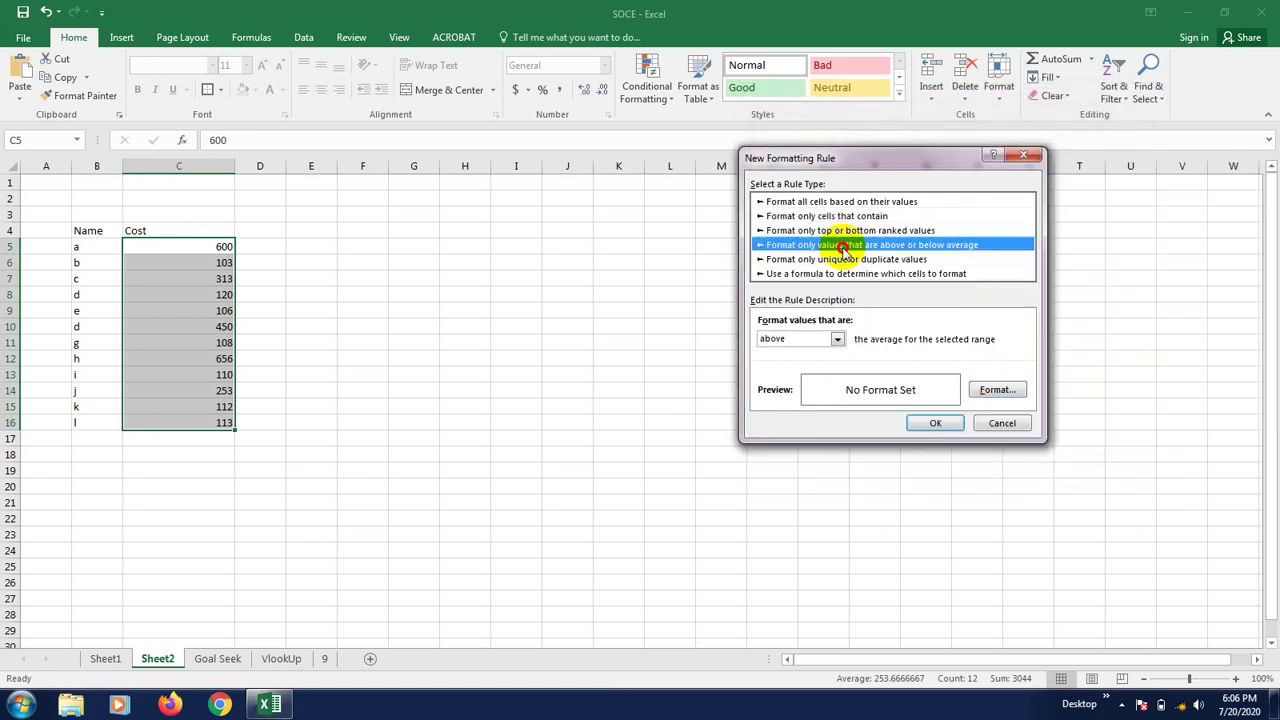
click(815, 339)
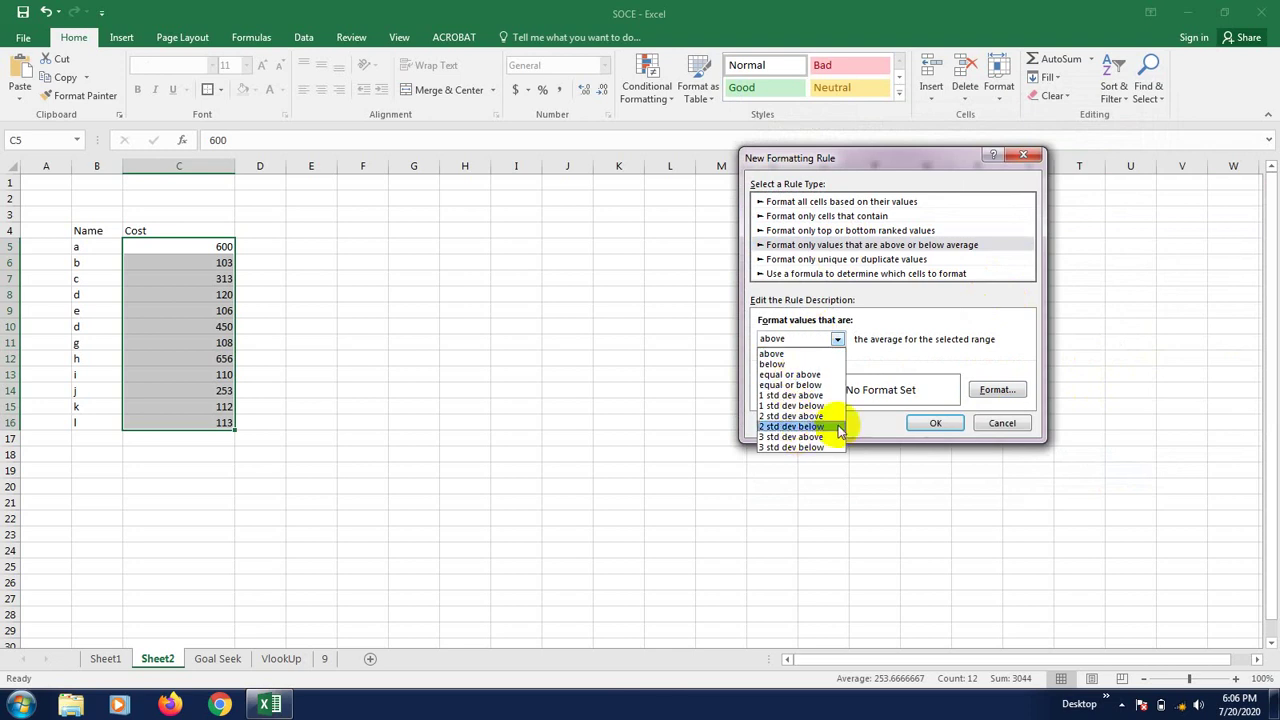
click(898, 336)
click(822, 259)
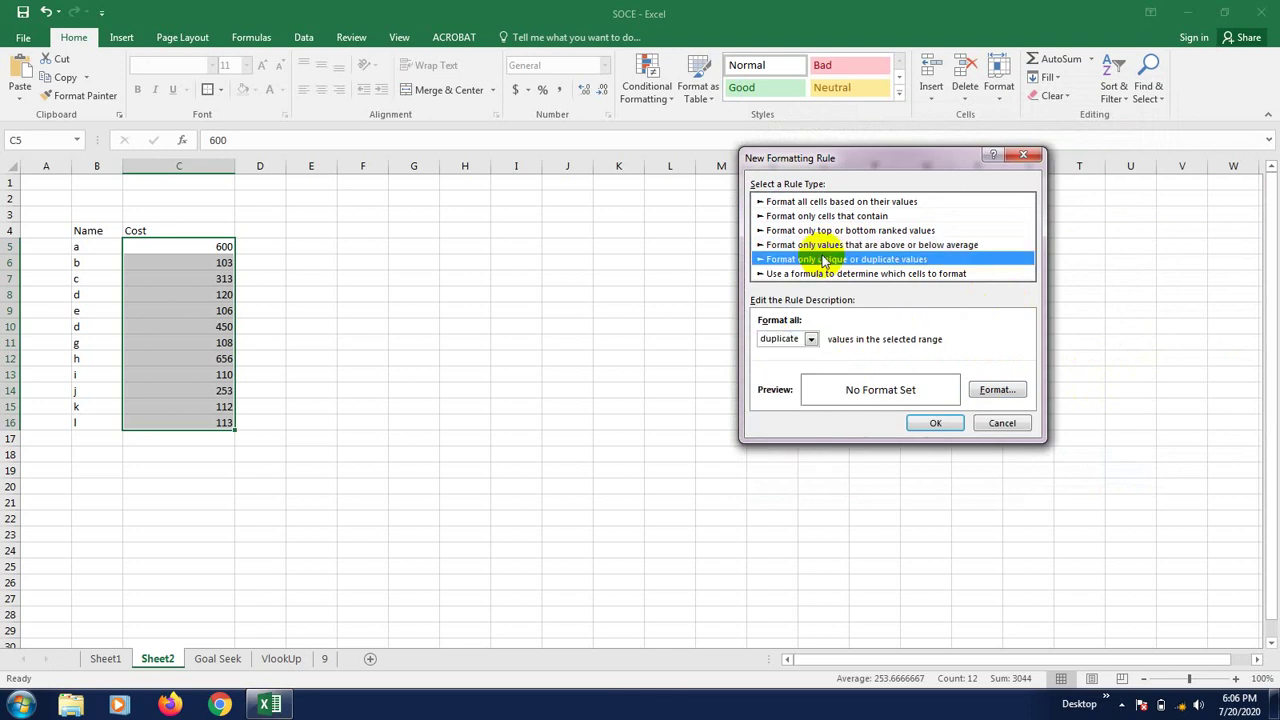
click(824, 230)
Step: Define the rule as Format only cells that contain a cell value greater than 500
click(827, 216)
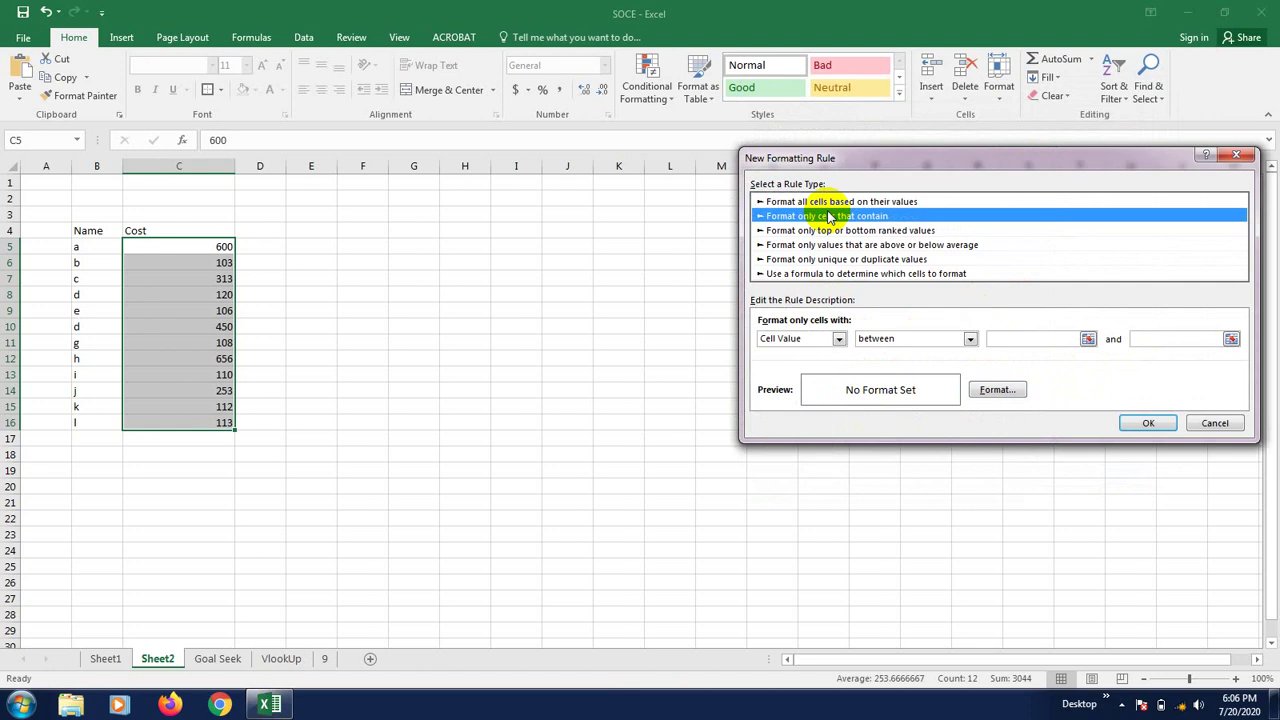
click(930, 337)
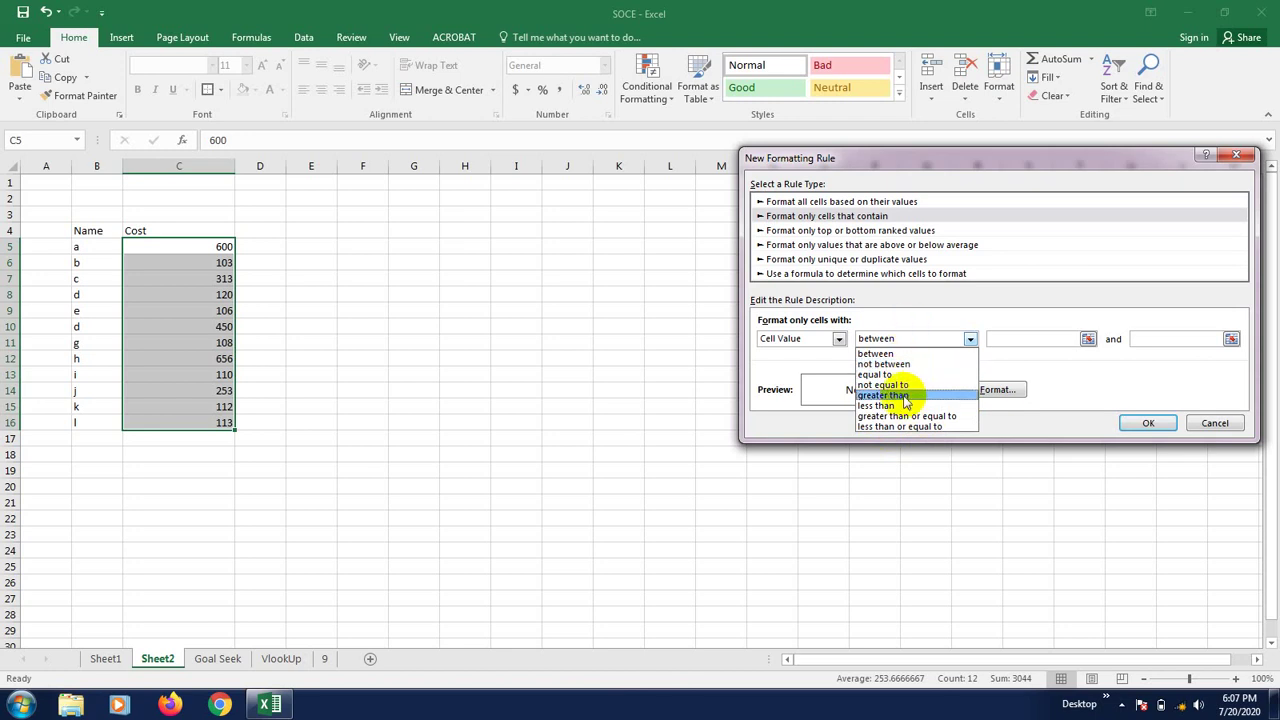
click(903, 396)
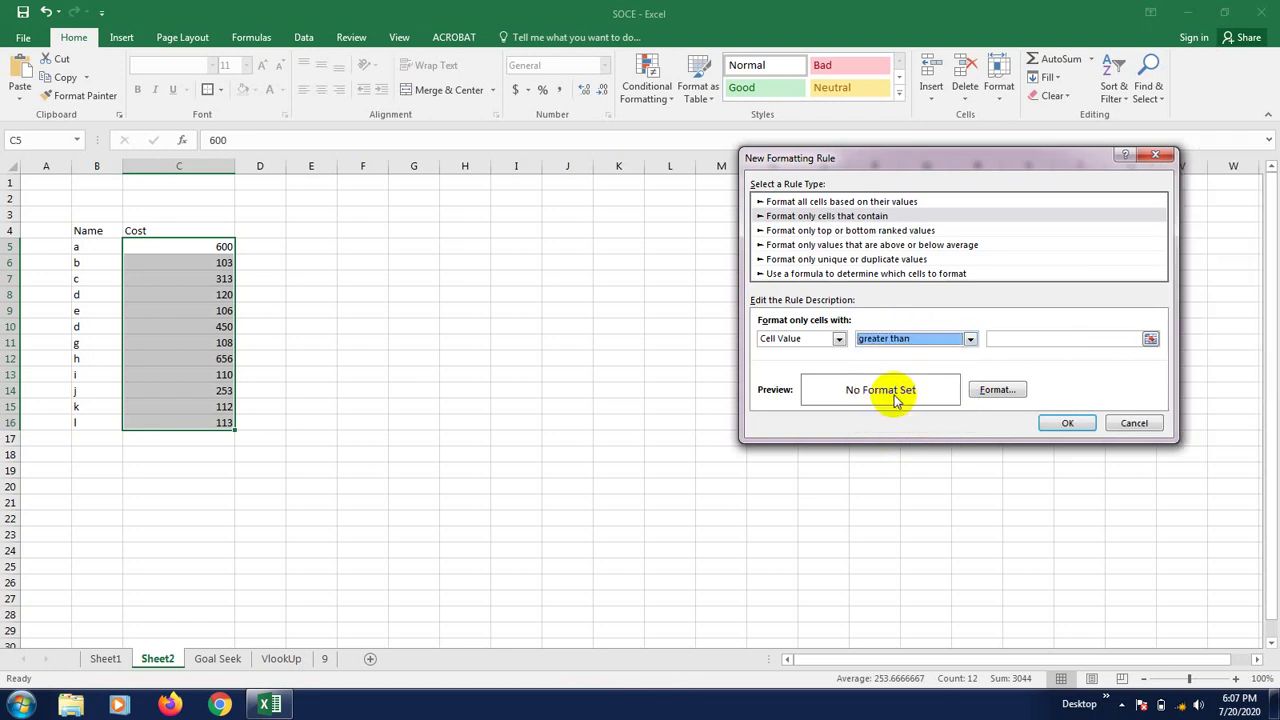
click(1024, 340)
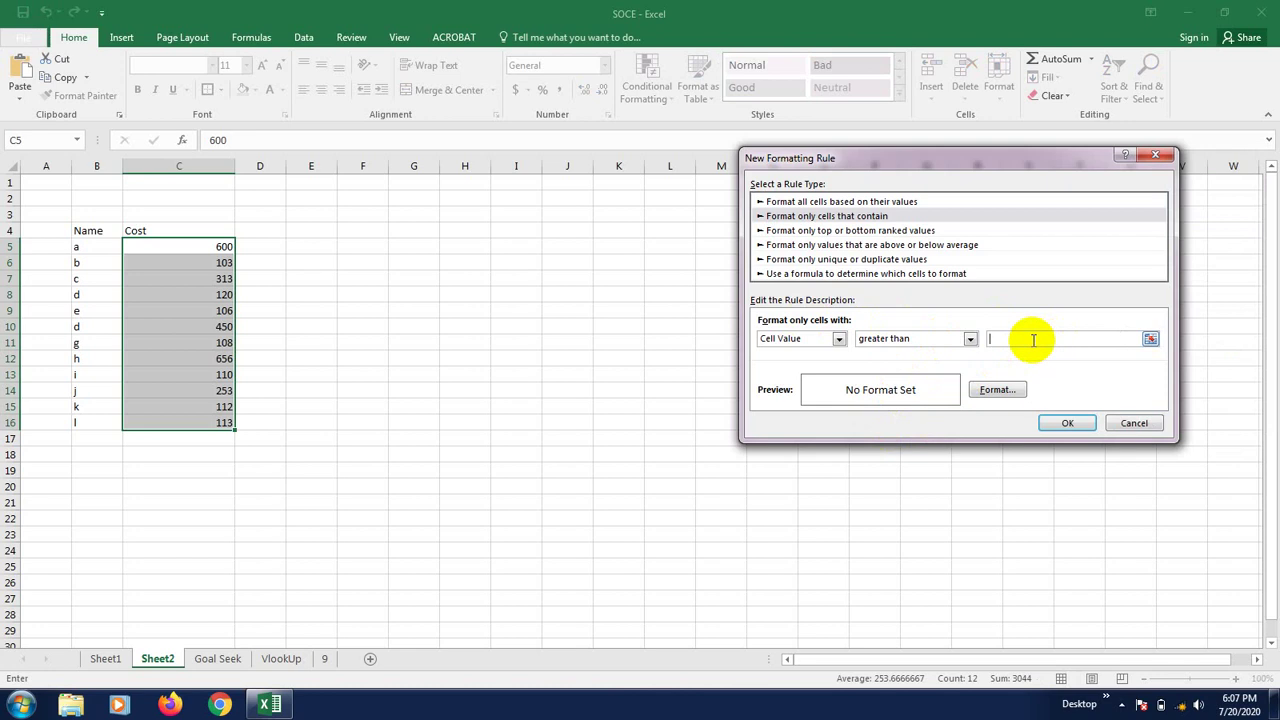
text(500)
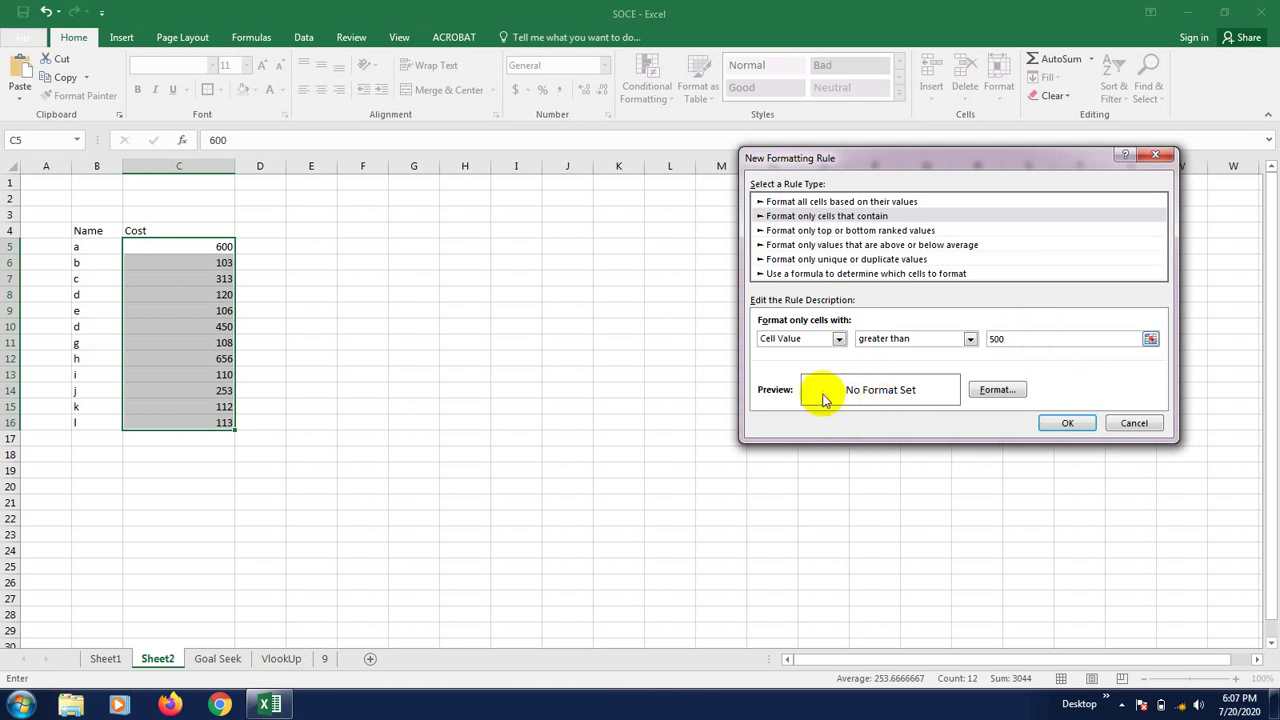
Step: Give the greater-than-500 rule a bold font and a red fill, and apply it to the costs
click(983, 390)
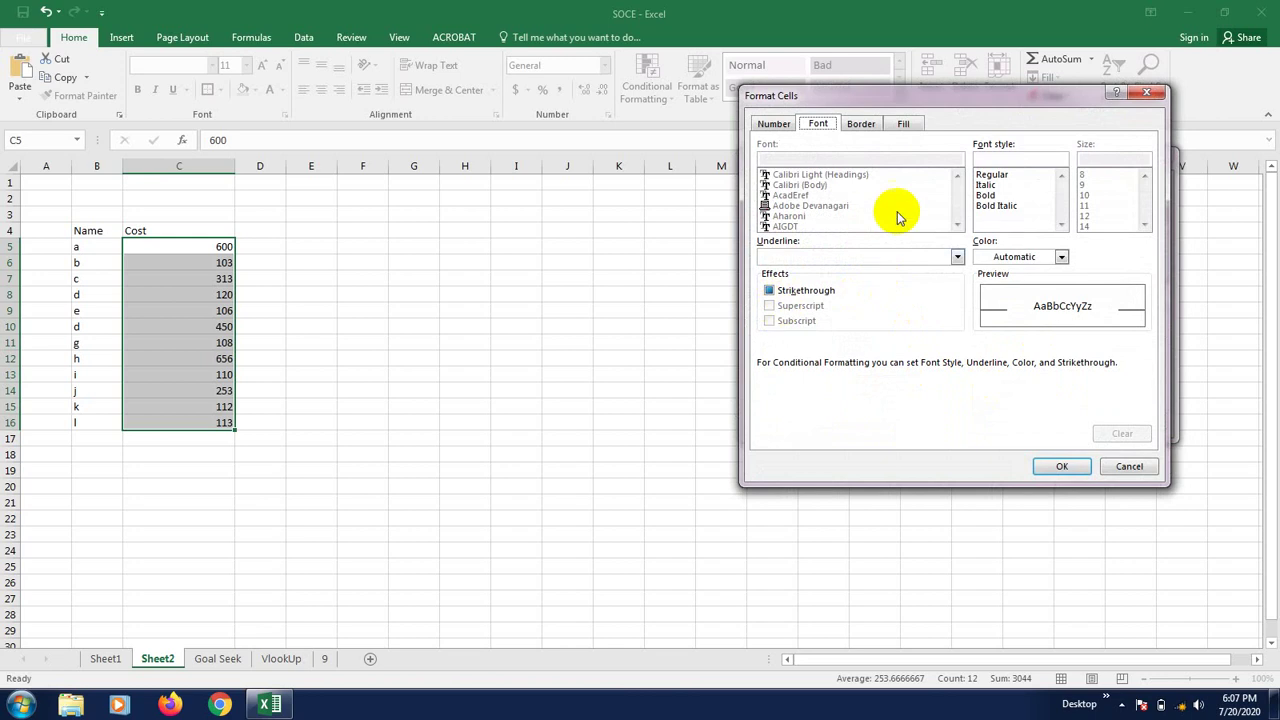
click(1000, 195)
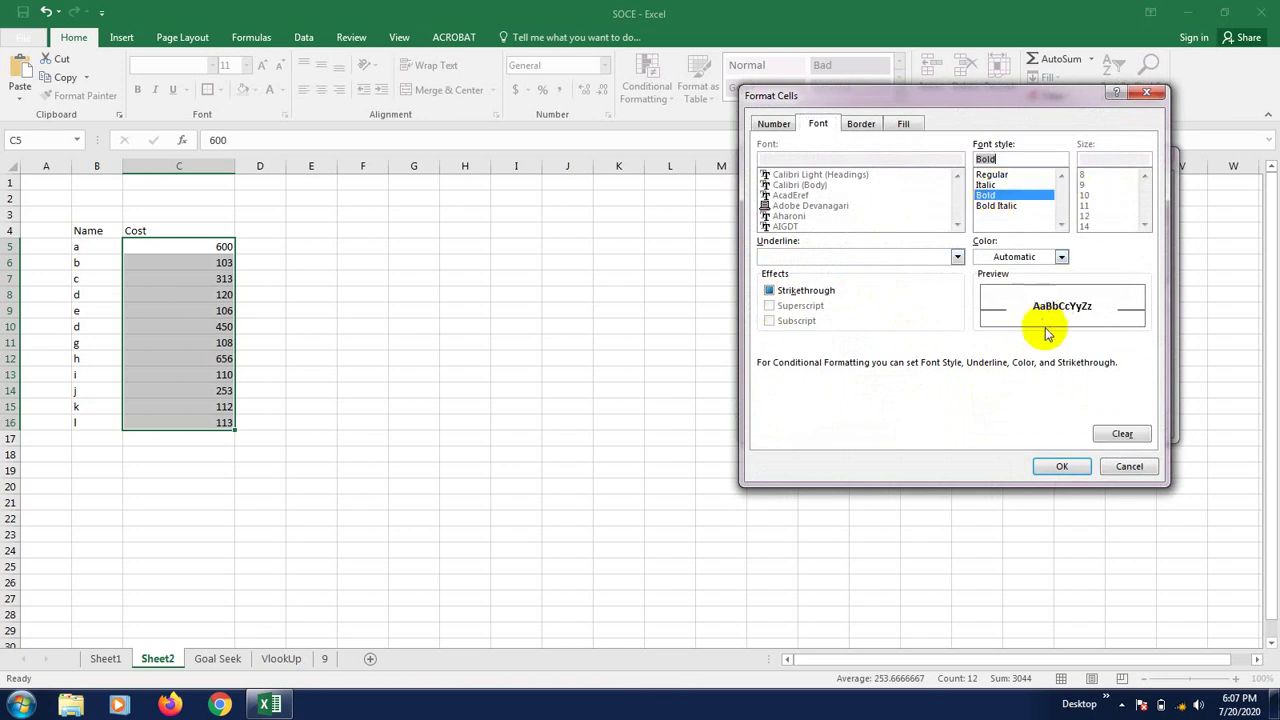
click(860, 123)
click(900, 122)
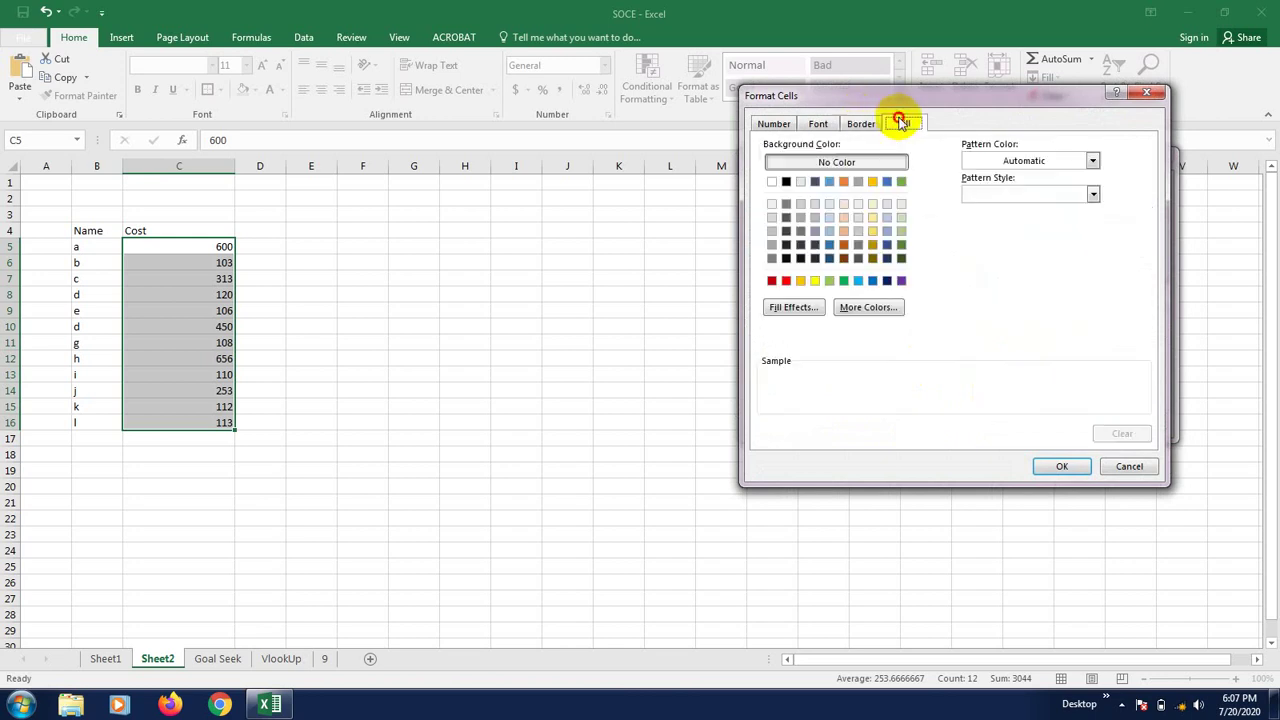
click(786, 280)
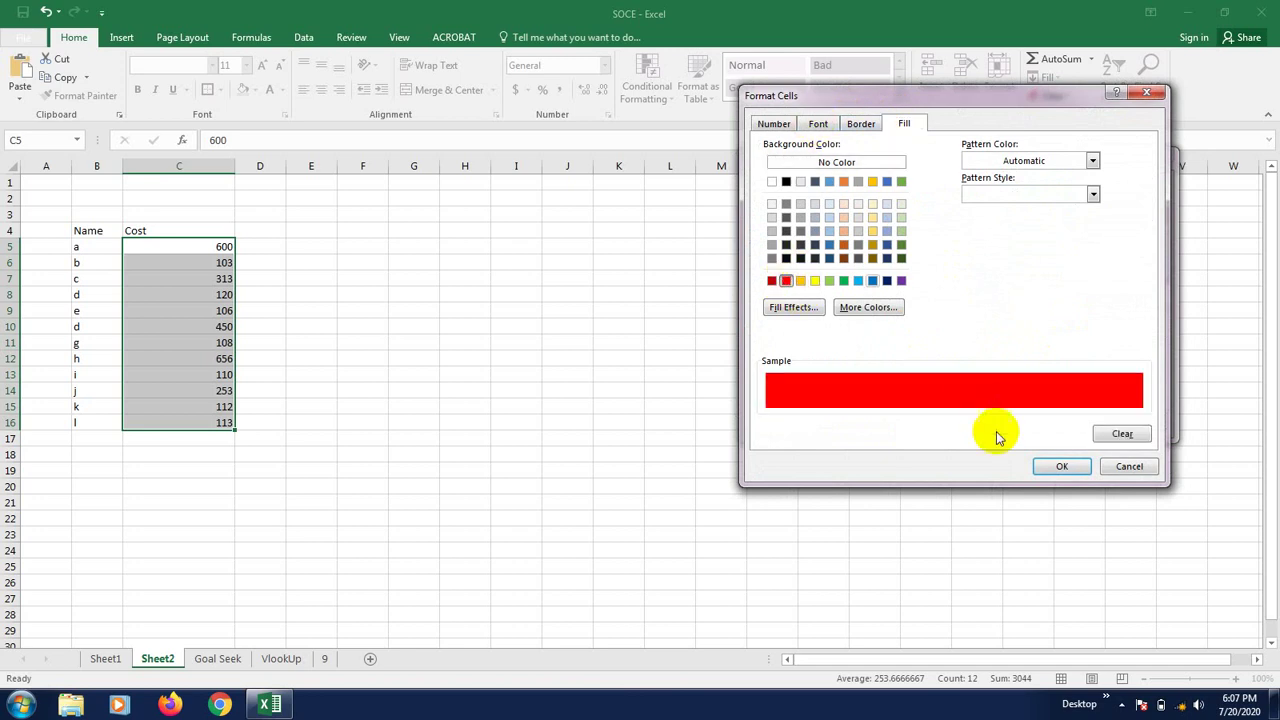
click(1058, 466)
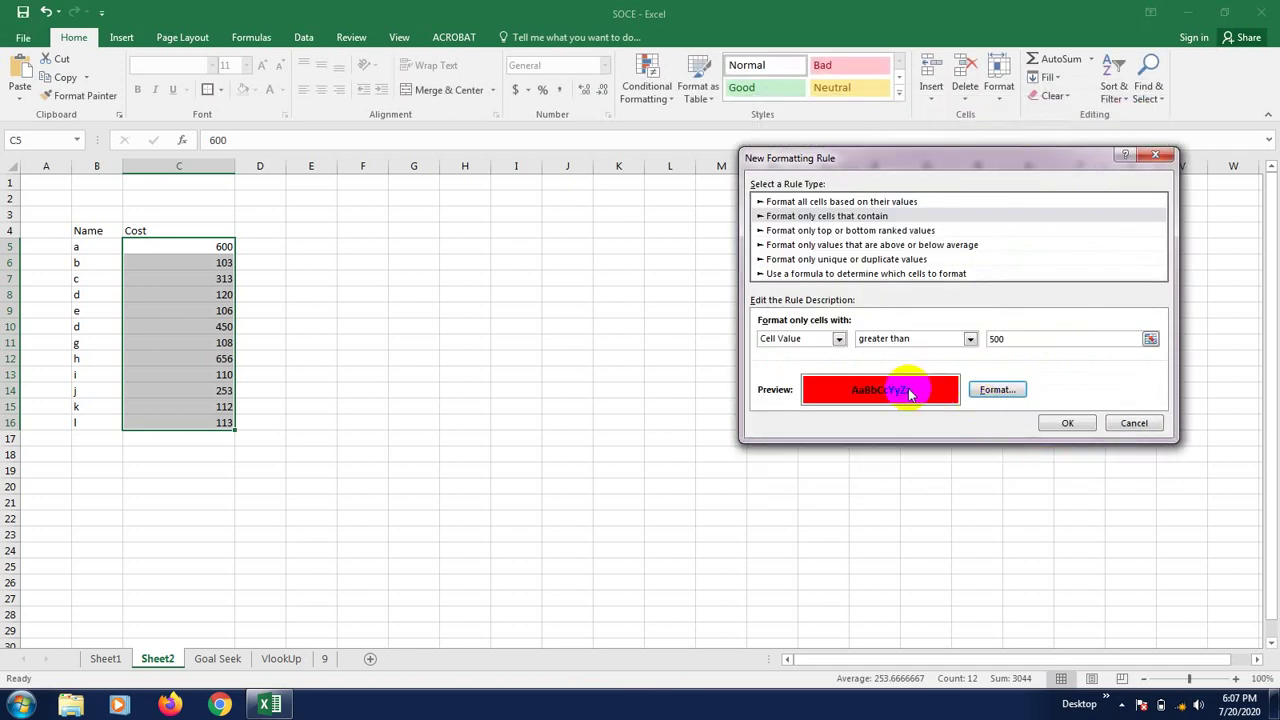
click(1068, 424)
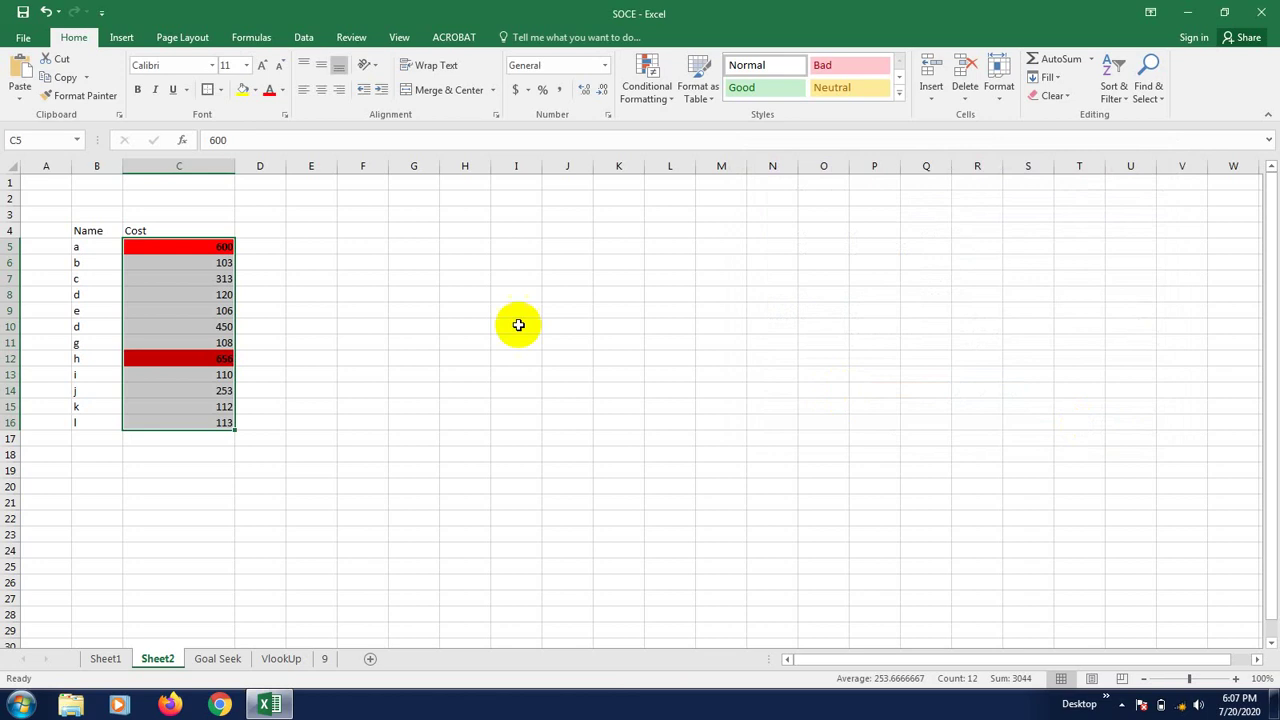
click(328, 357)
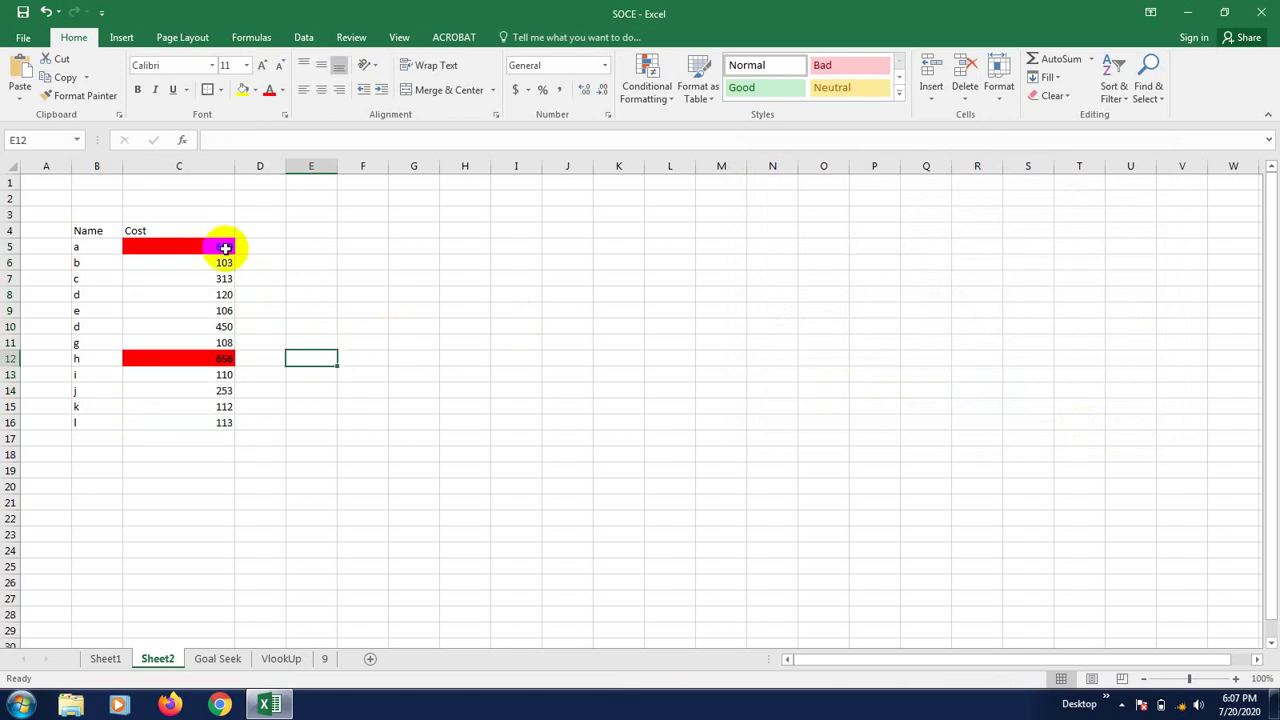
Step: Check the highlighted costs, and set item b's cost in C6 to 550 to test the greater-than-500 rule
click(191, 277)
click(191, 246)
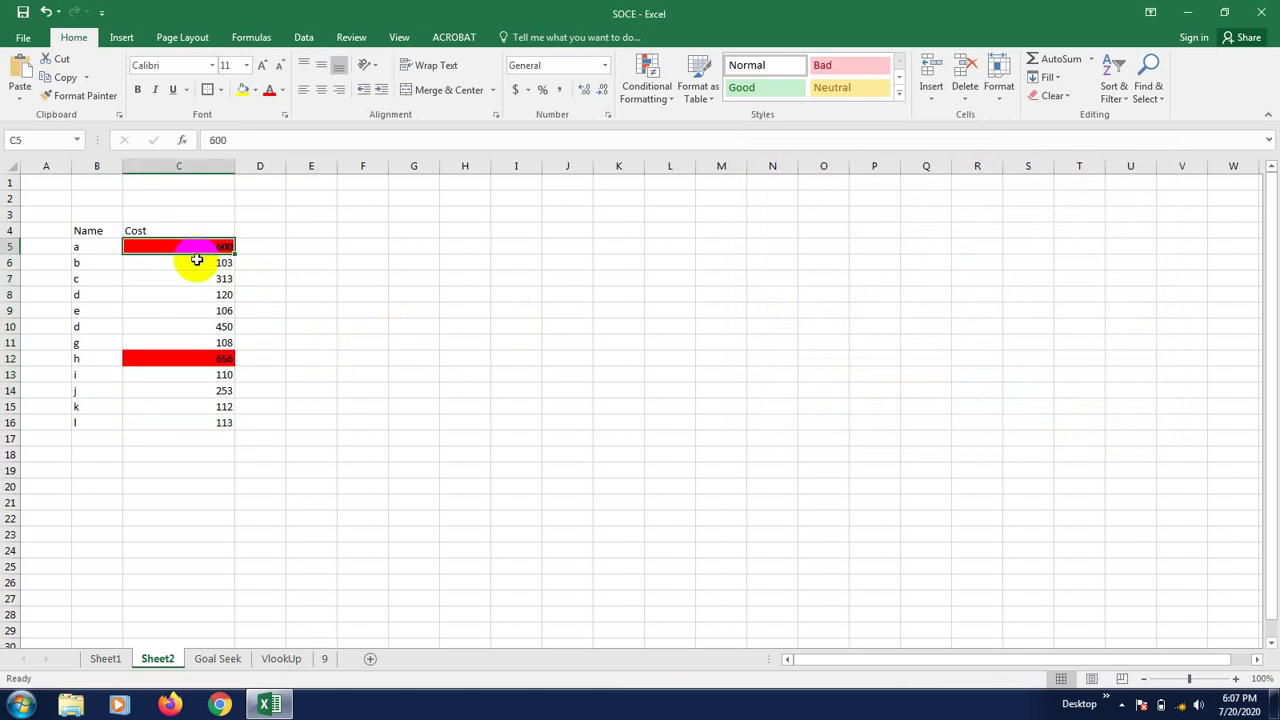
click(200, 294)
click(196, 326)
click(207, 358)
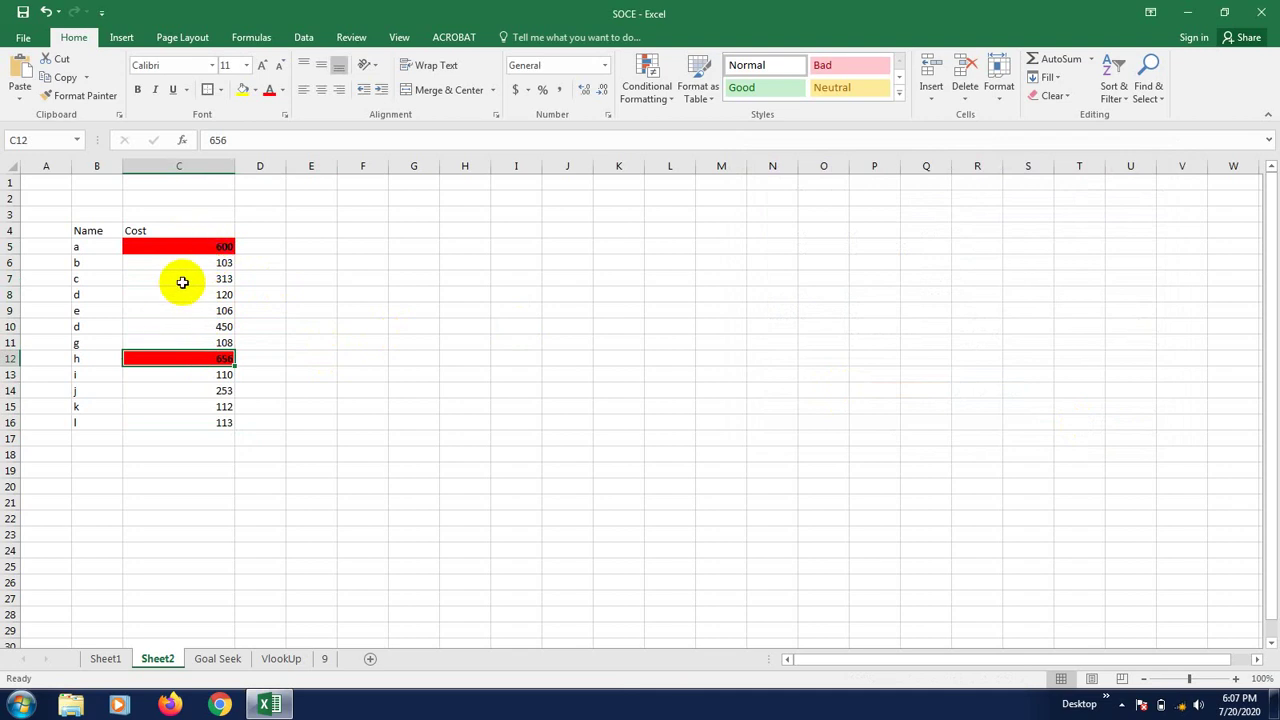
click(205, 263)
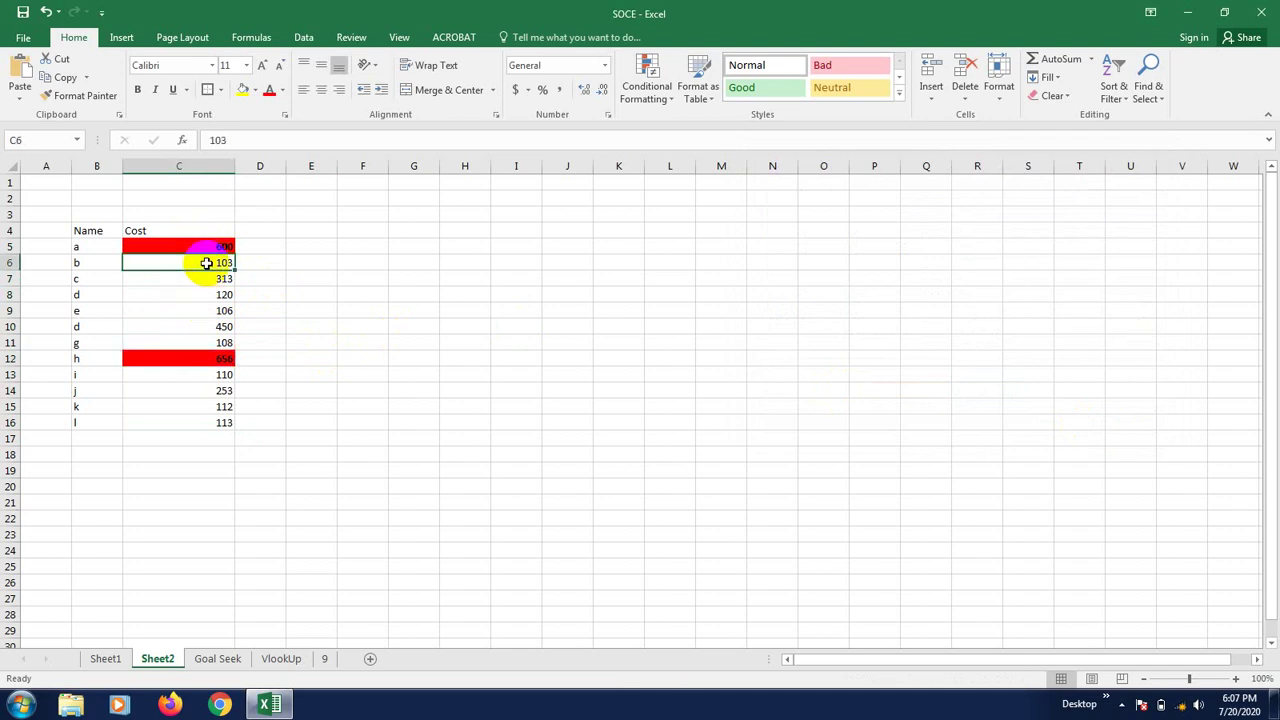
text(550)
key(Return)
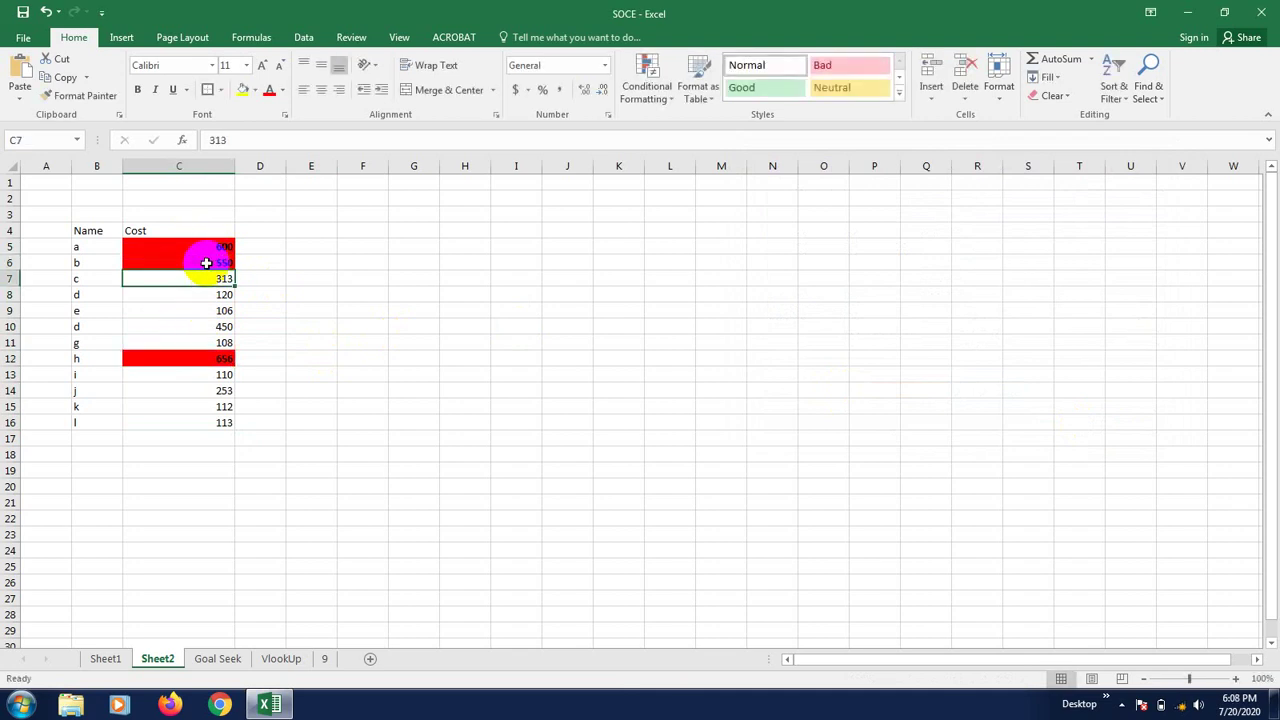
click(215, 290)
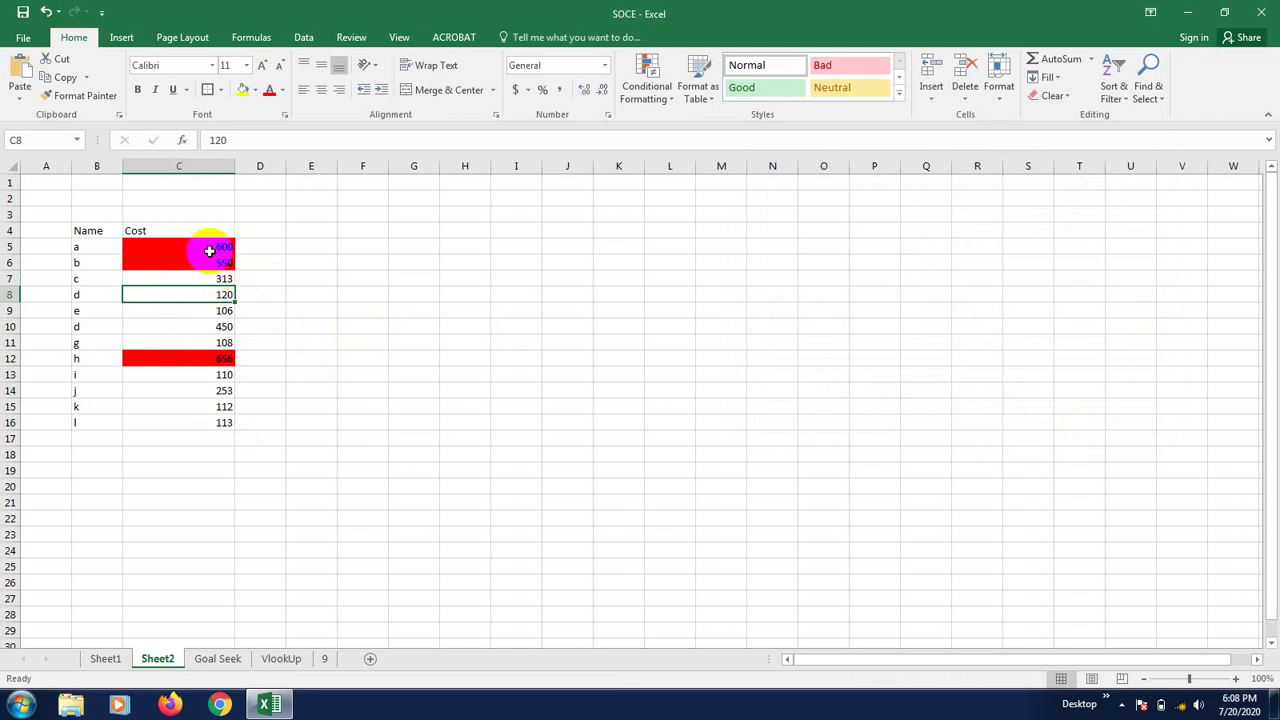
click(303, 403)
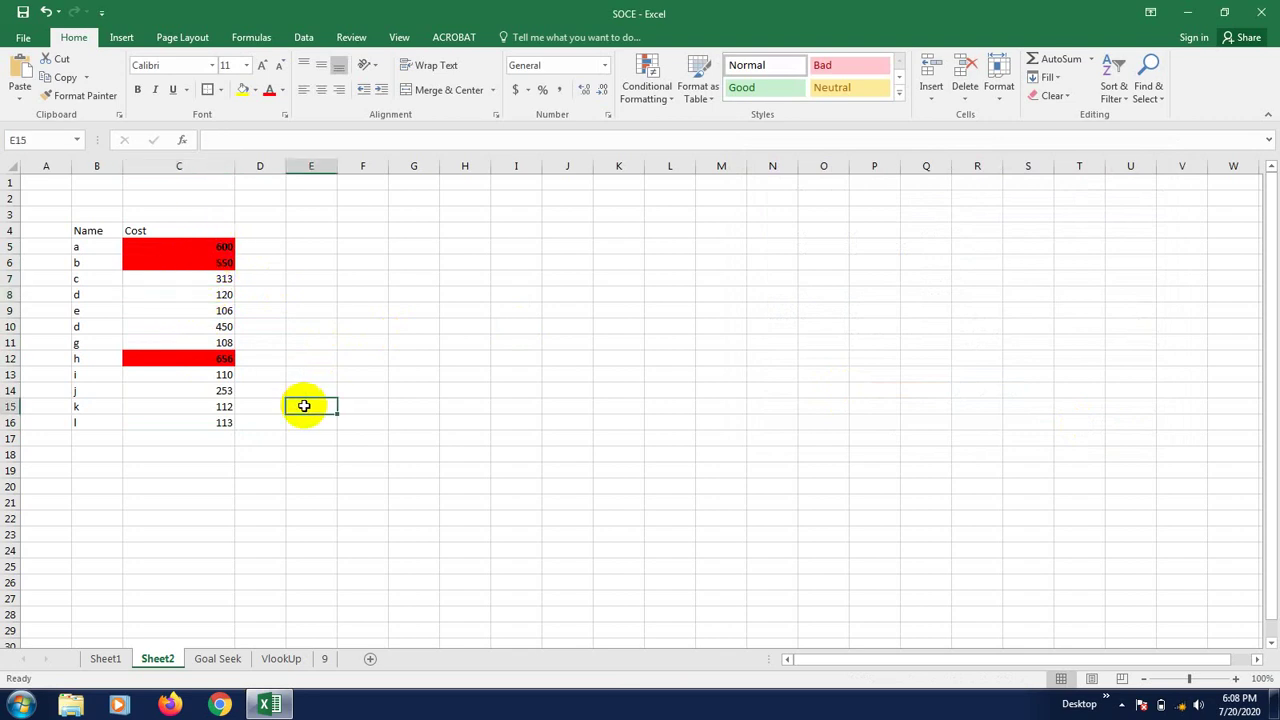